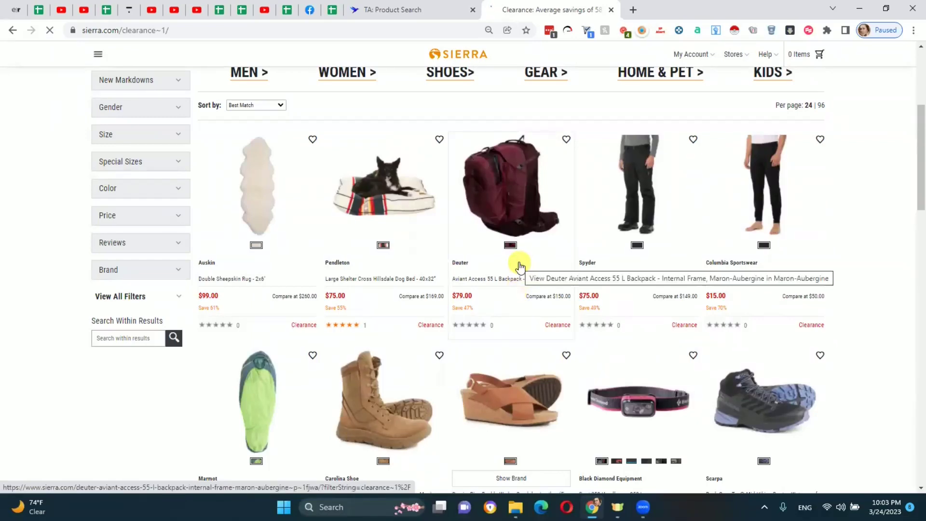
- Switch to the Tactical Arbitrage product search and choose sierra.com (Title / Image) as the source website
left_click_drag(398, 10, 520, 37)
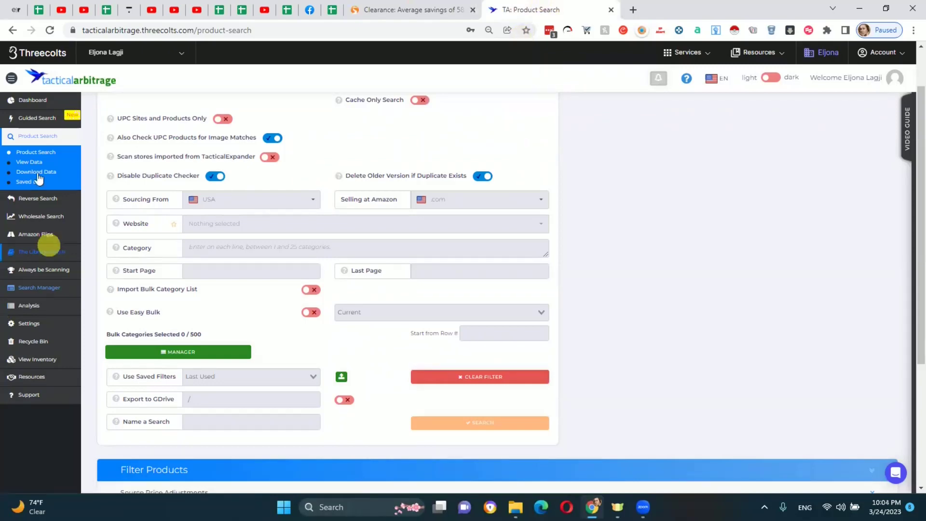
left_click(196, 224)
type("sier")
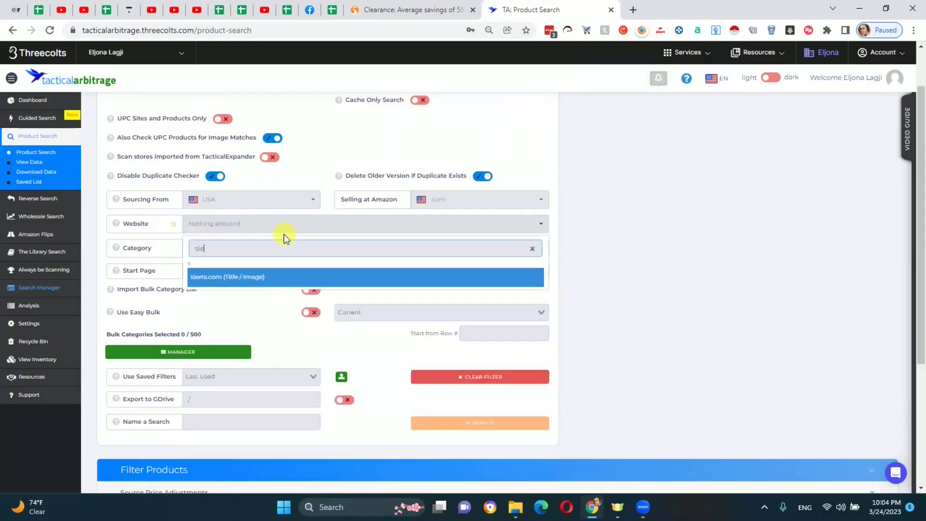
left_click(269, 276)
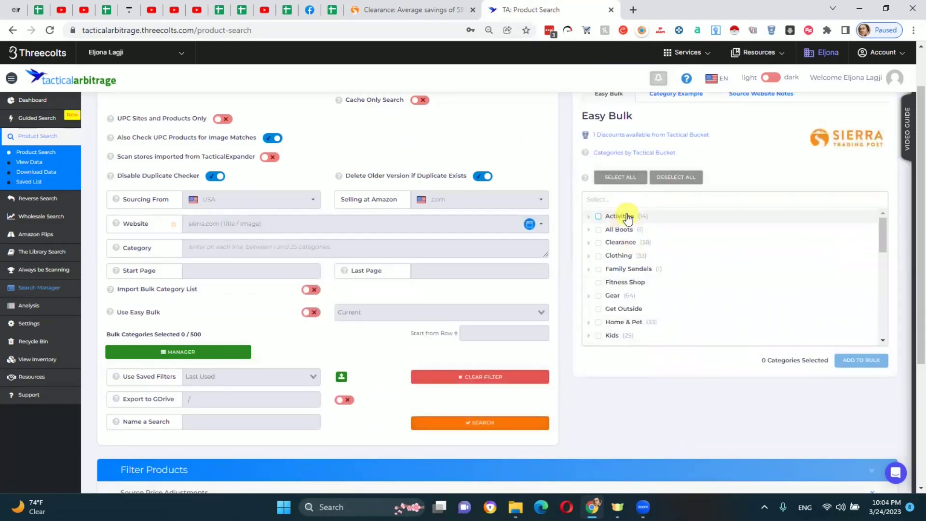
- Select all Sierra categories in Easy Bulk and add them to the bulk search
scroll(632, 290, "down", 10)
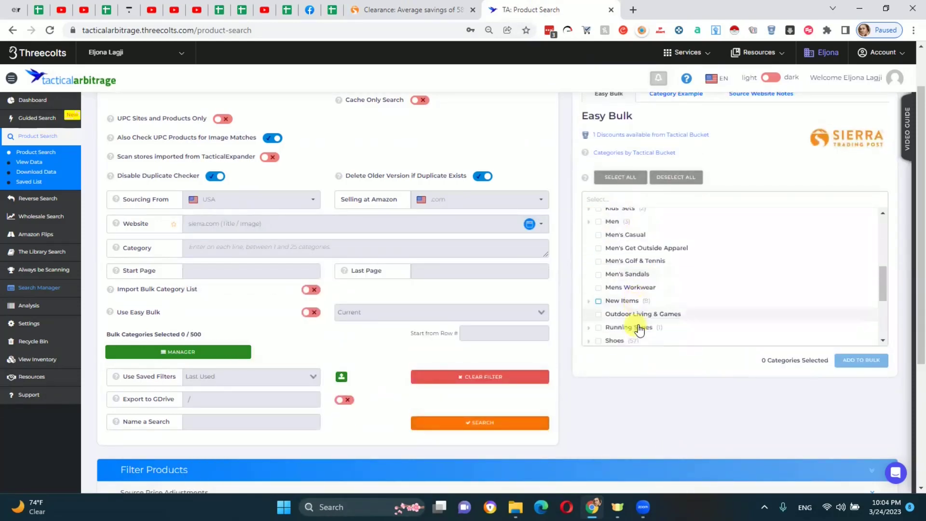
left_click(612, 182)
scroll(616, 208, "down", 4)
scroll(635, 232, "up", 2)
scroll(635, 232, "up", 12)
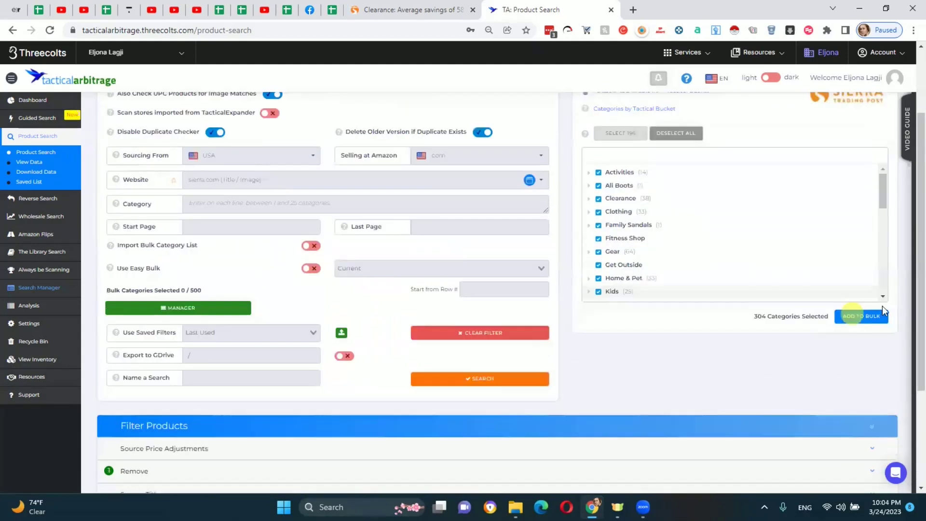
scroll(885, 311, "up", 1)
left_click(853, 340)
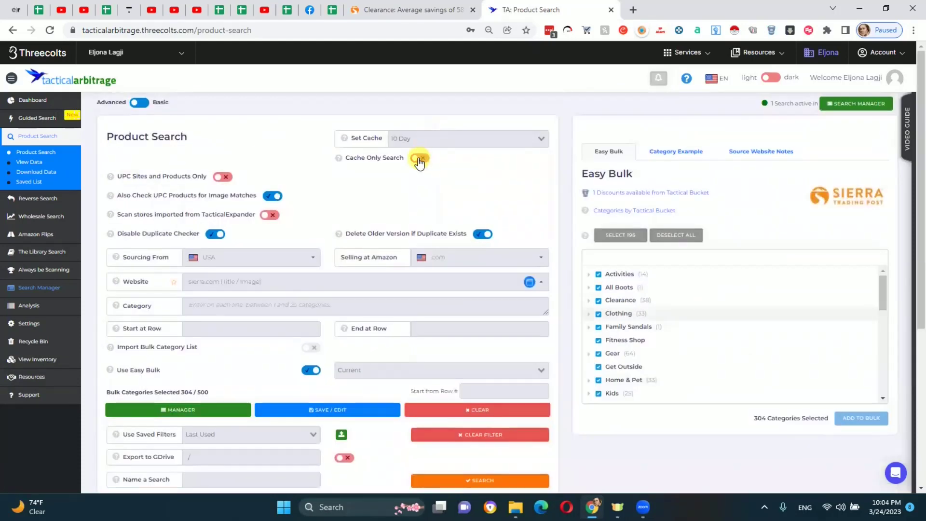
- Turn on Cache Only Search for the product search and accept the setting
left_click(418, 159)
left_click(416, 162)
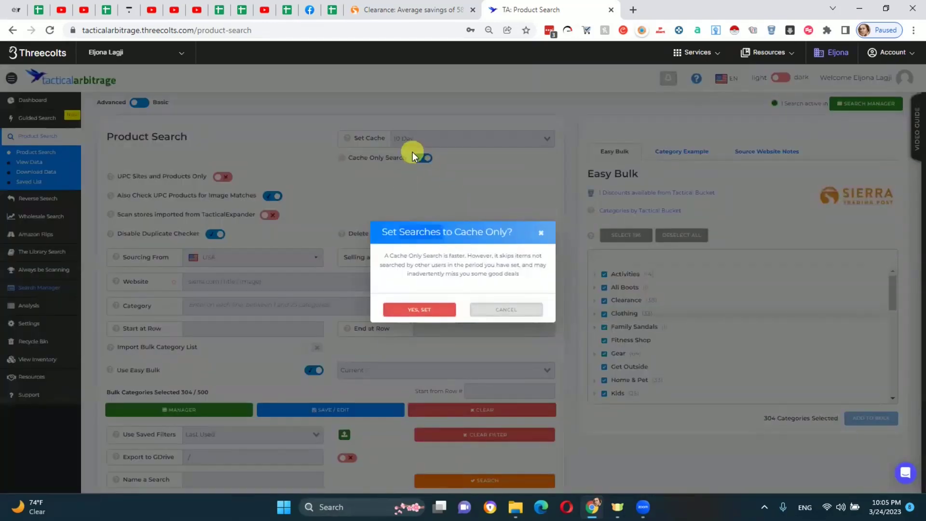
left_click(439, 311)
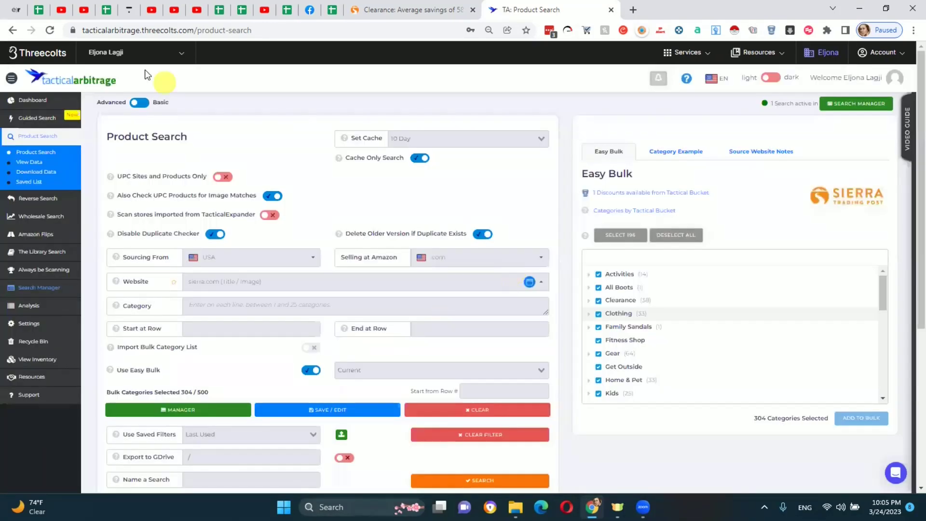
- Check the account dashboard in a separate tab, close it, and look through the selected Sierra categories
left_click(92, 82)
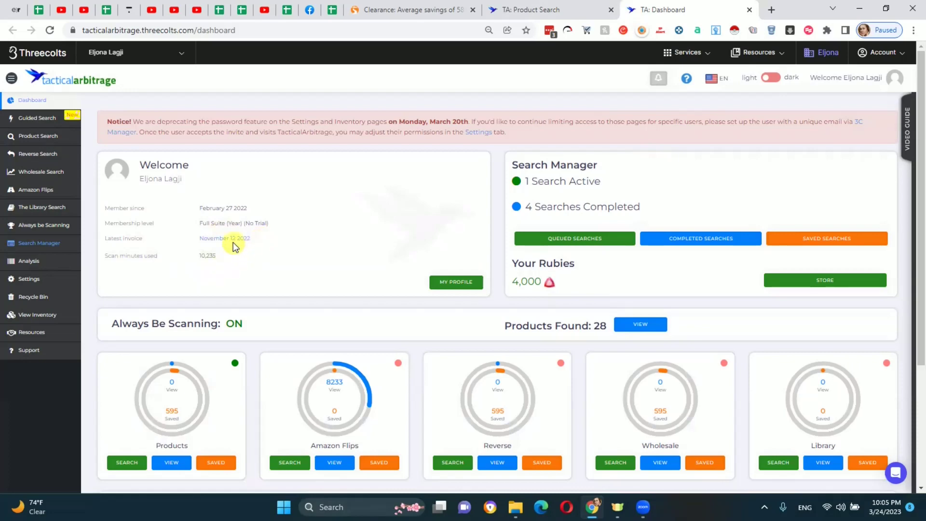
left_click(750, 10)
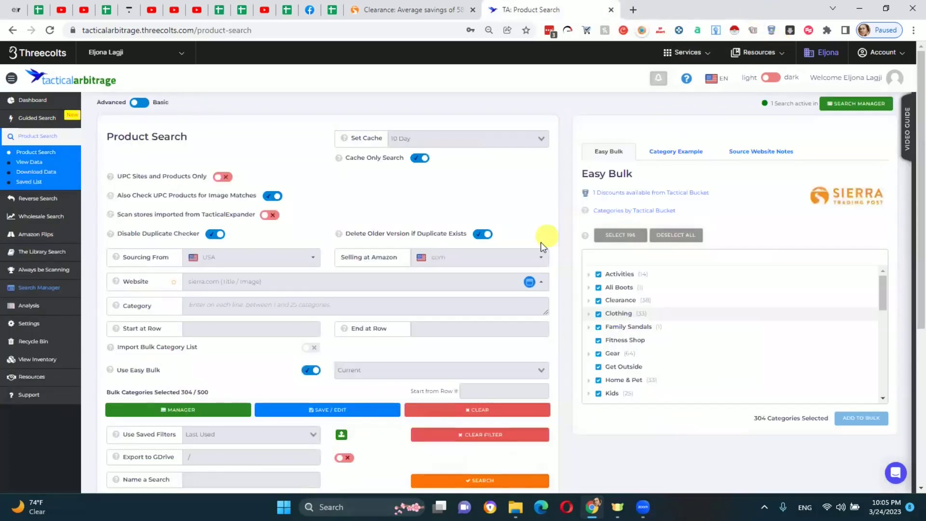
scroll(693, 290, "down", 1)
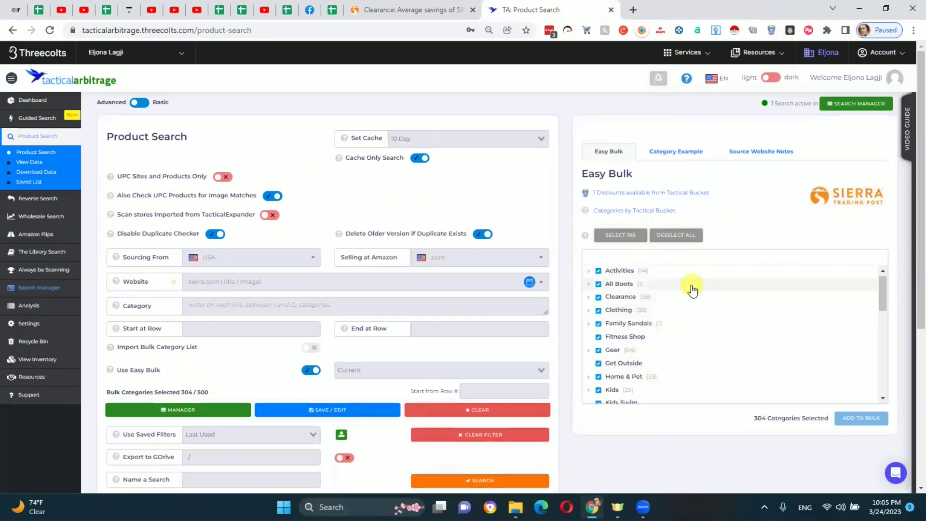
scroll(693, 338, "down", 10)
scroll(761, 190, "down", 1)
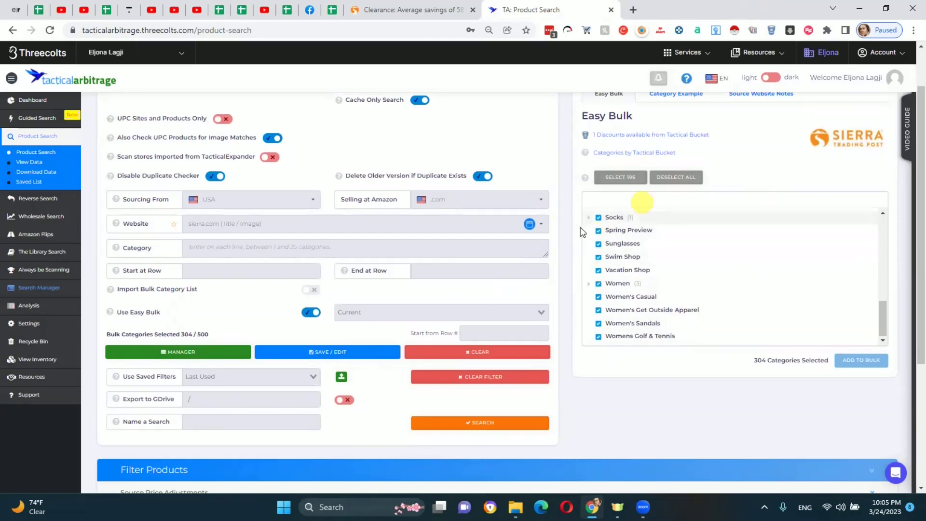
scroll(472, 235, "up", 1)
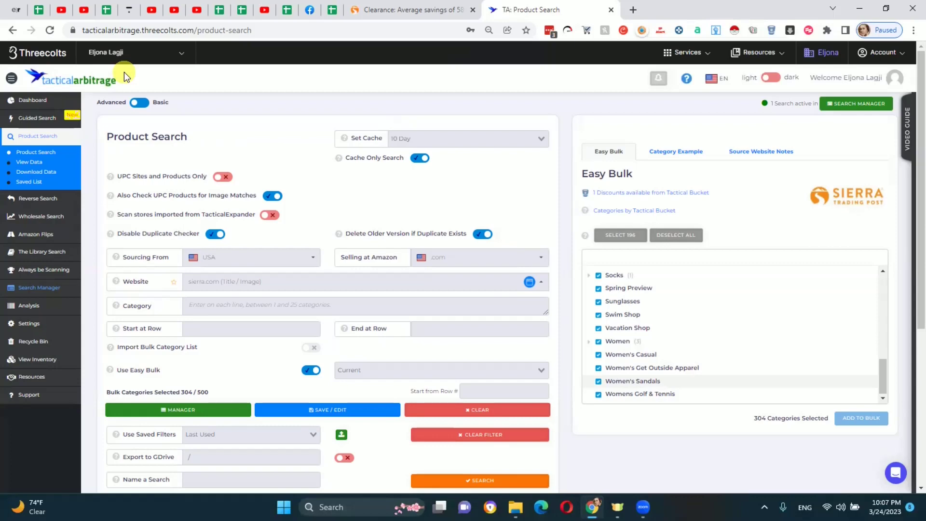
- Expand Filter Products and examine the Source Price Adjustments, Remove and Source Titles filters
scroll(589, 187, "down", 8)
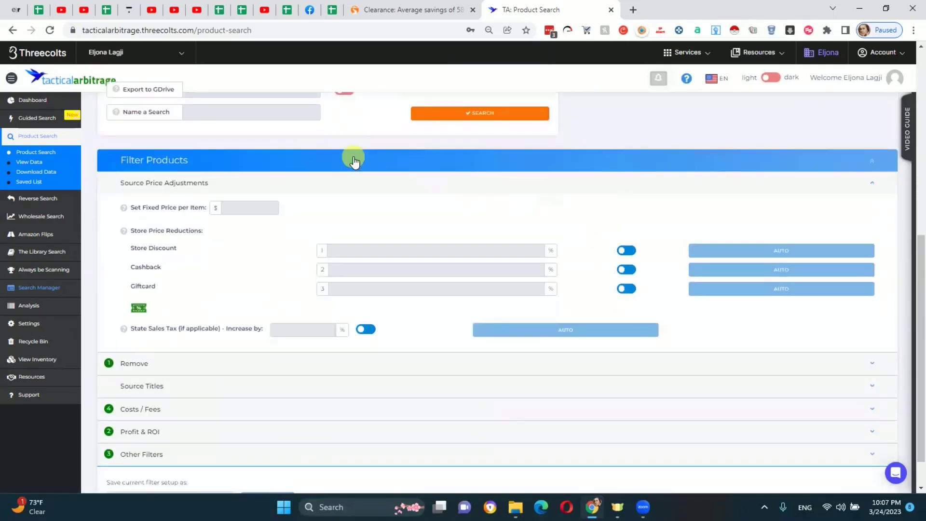
scroll(308, 228, "down", 1)
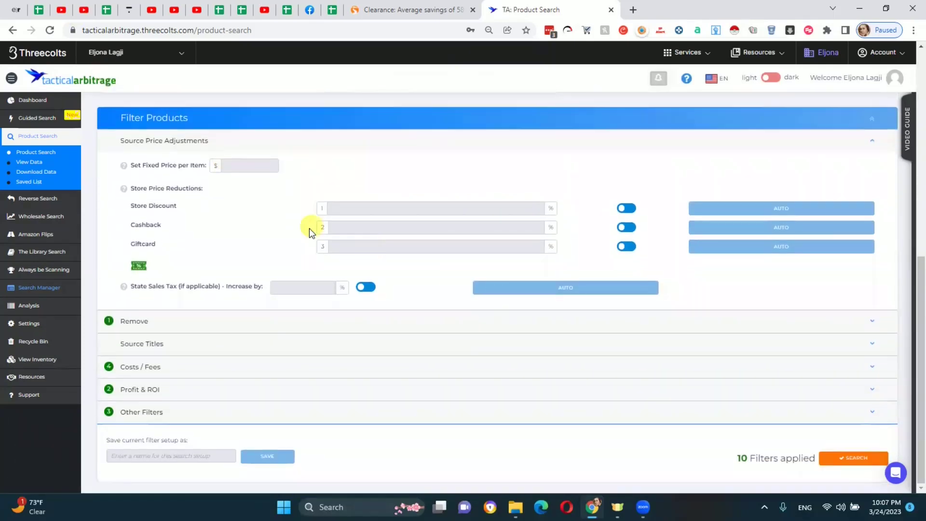
left_click(296, 320)
scroll(516, 206, "down", 4)
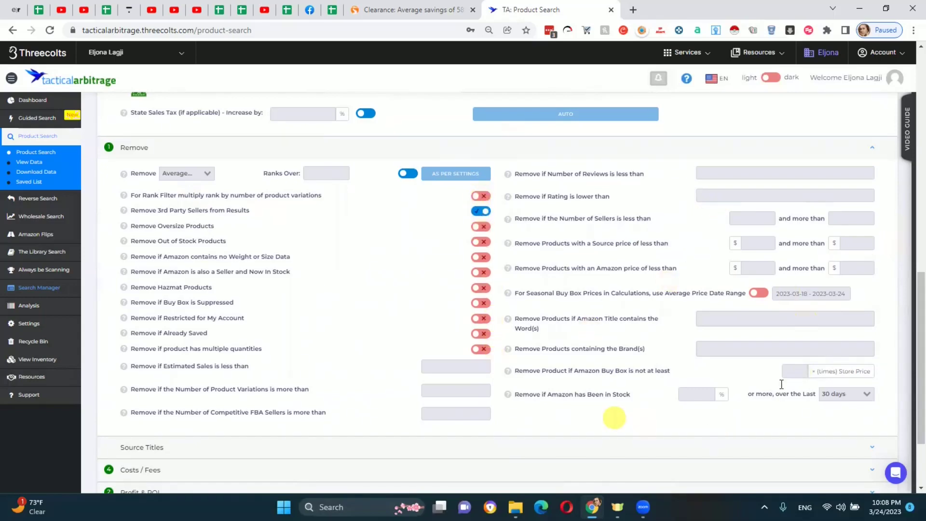
left_click(679, 469)
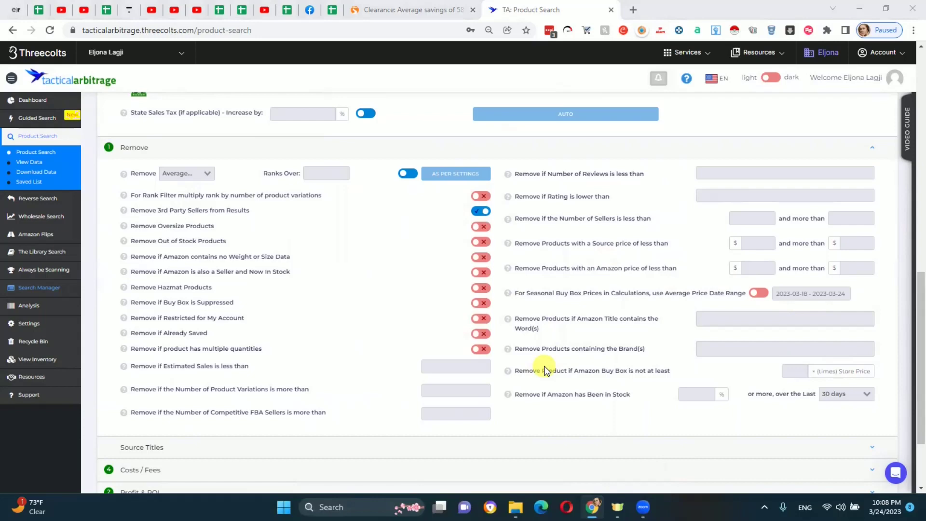
scroll(546, 371, "down", 2)
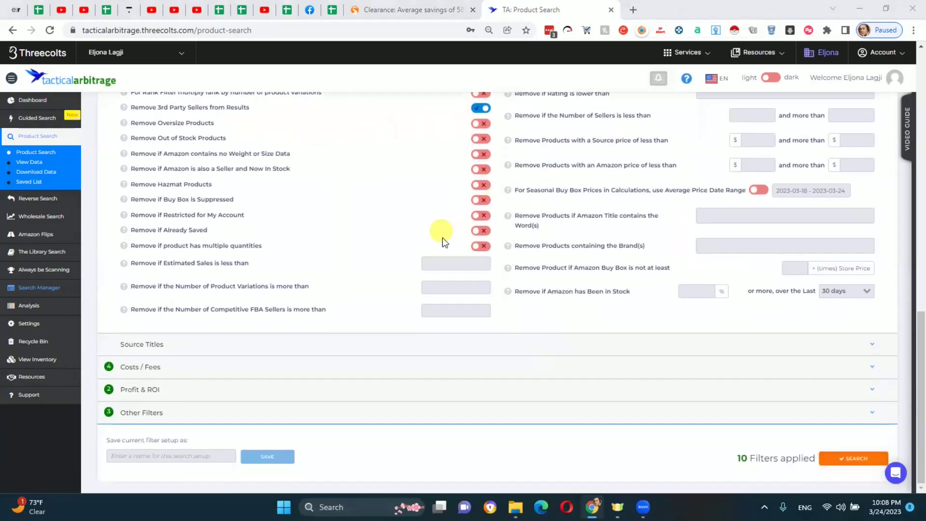
left_click(360, 344)
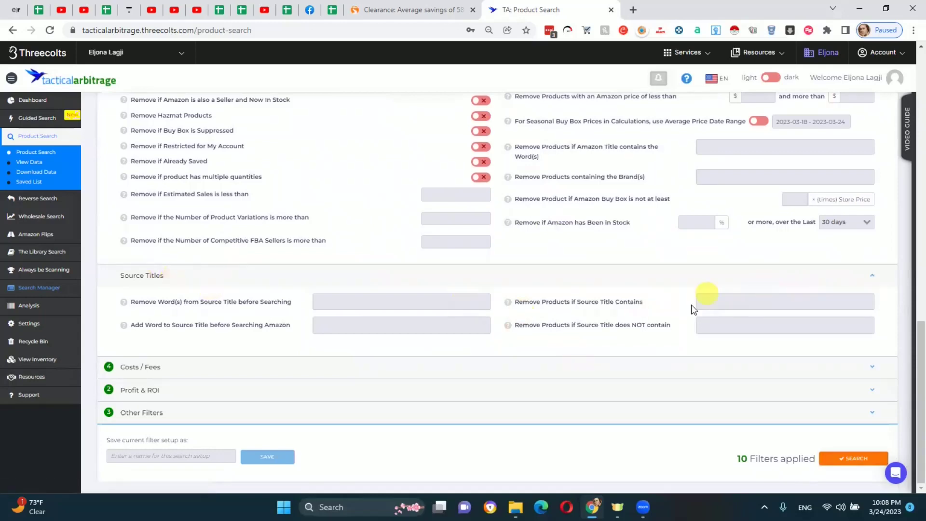
- Expand the Costs / Fees filters and examine the prep, bundle and shipping cost settings
left_click(474, 369)
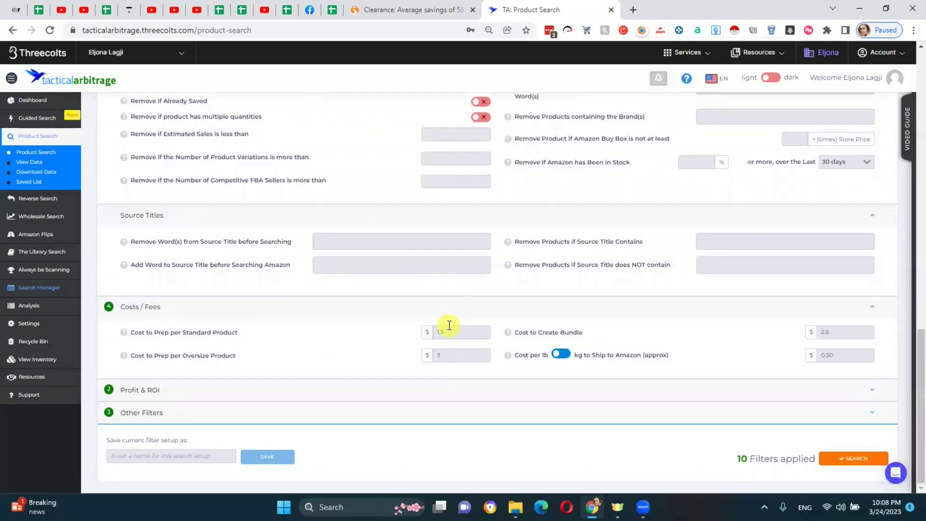
key("BackSpace")
key("BackSpace")
key("BackSpace")
left_click(438, 355)
key("BackSpace")
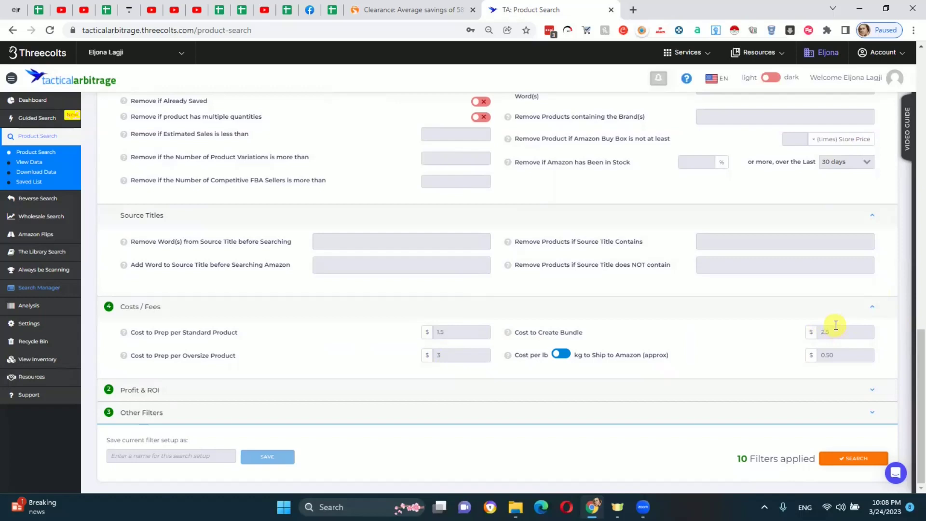
left_click(560, 356)
- Expand the Profit & ROI and Other Filters sections and examine their thresholds and result options
left_click(541, 389)
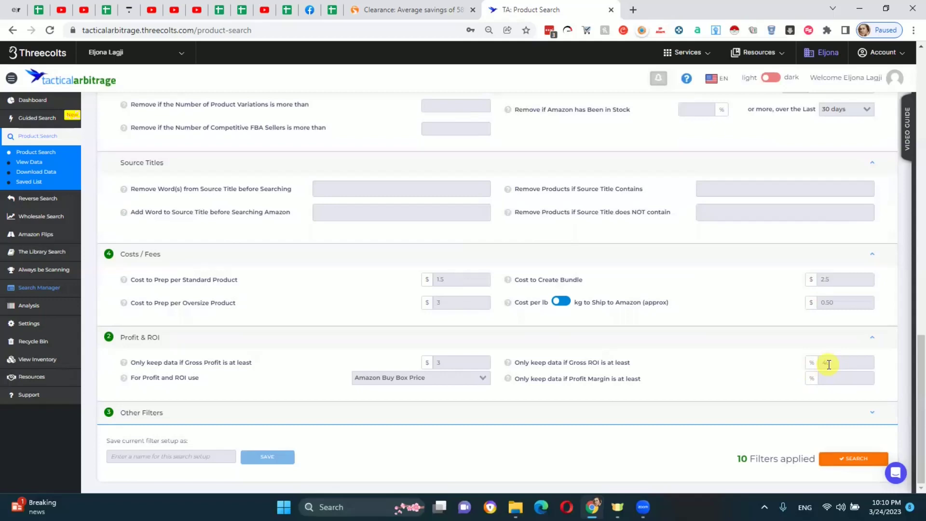
left_click(328, 413)
scroll(294, 375, "down", 2)
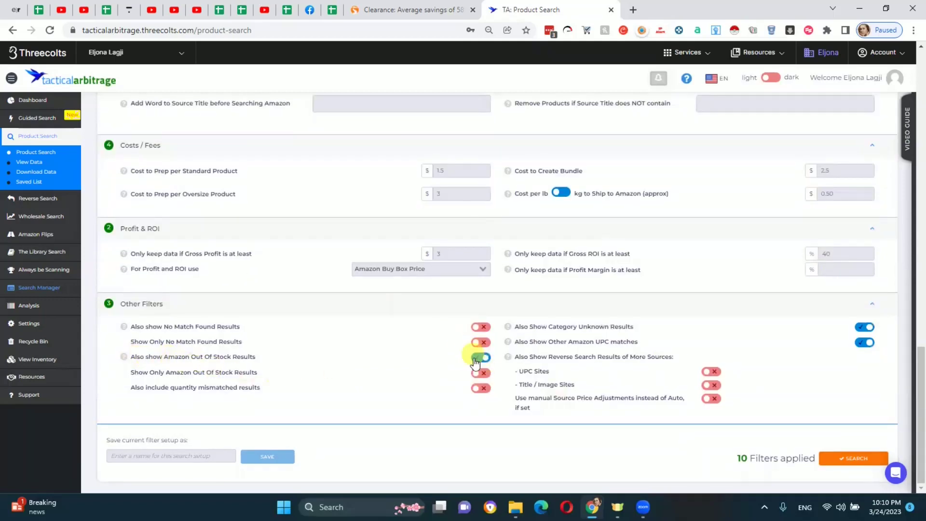
left_click(869, 328)
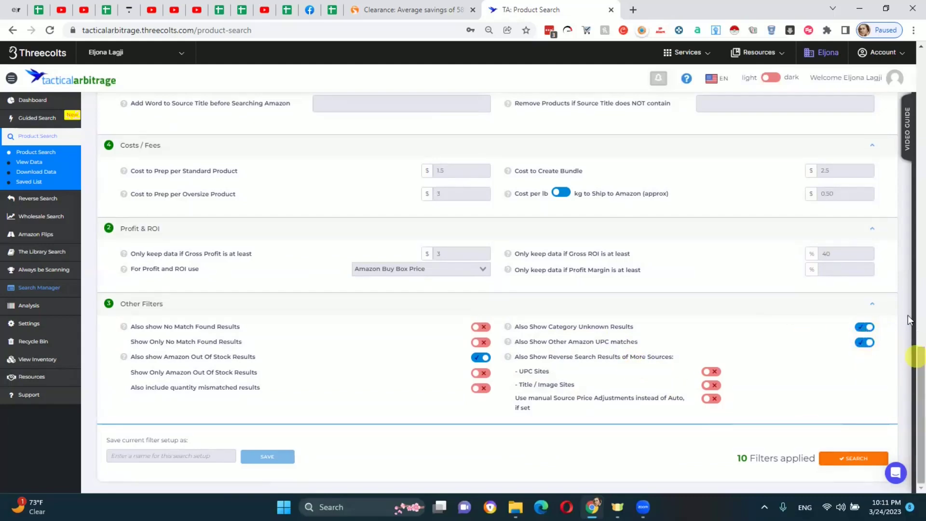
left_click(869, 343)
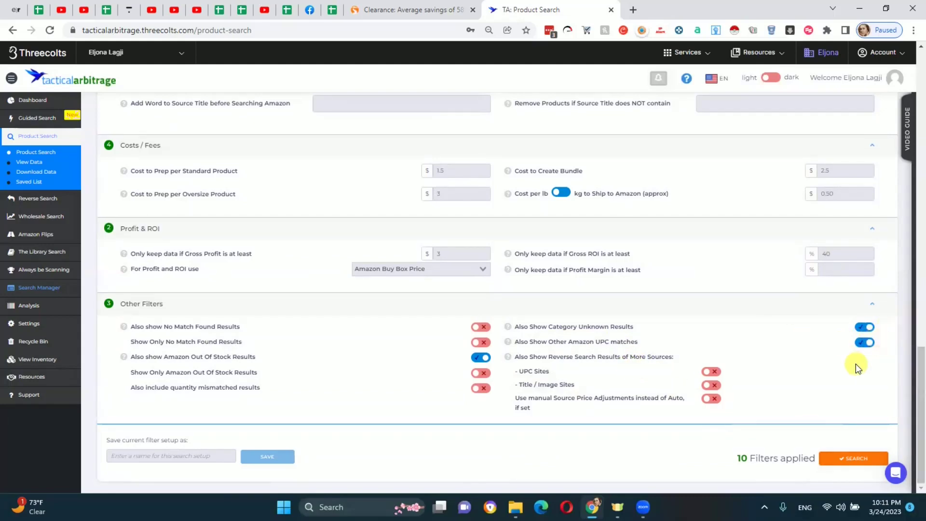
- Start the Sierra product search with the applied filters
scroll(856, 364, "up", 20)
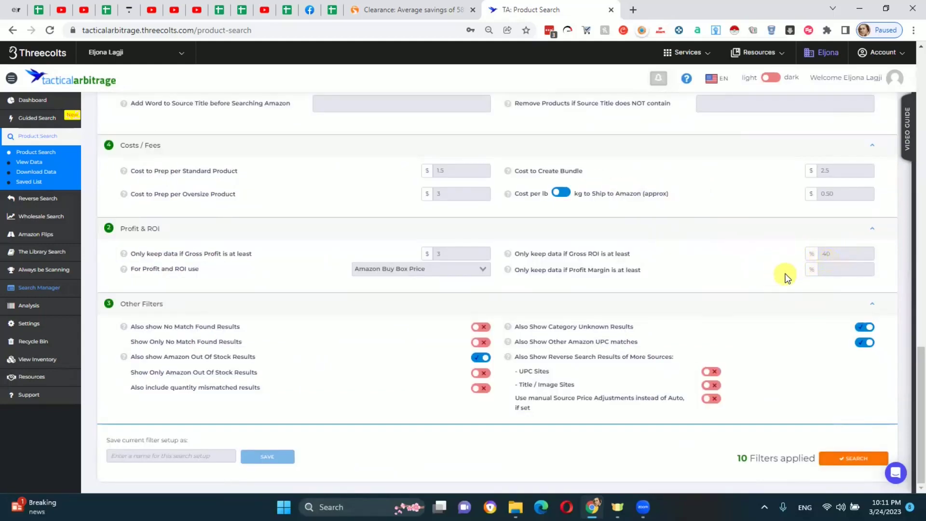
left_click(850, 458)
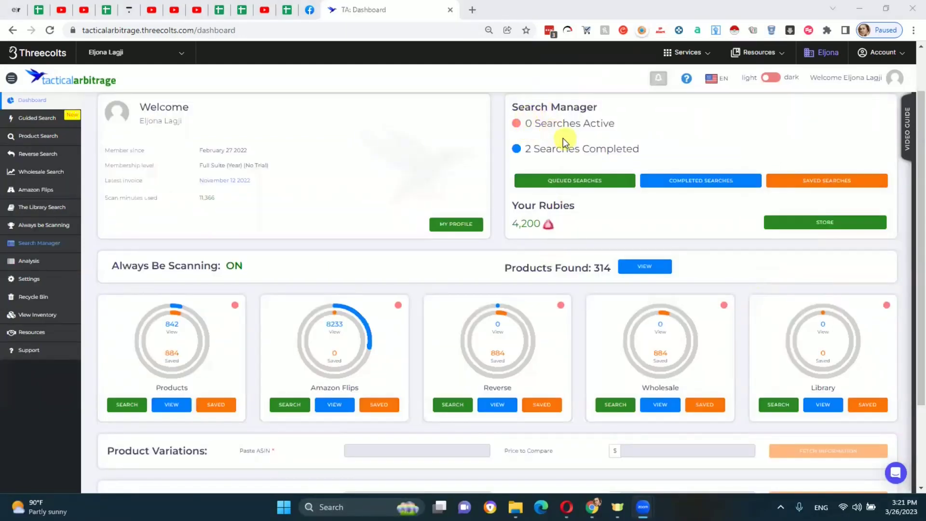
- Open the product search's View Data results and move the In Stock column behind Price
left_click(36, 137)
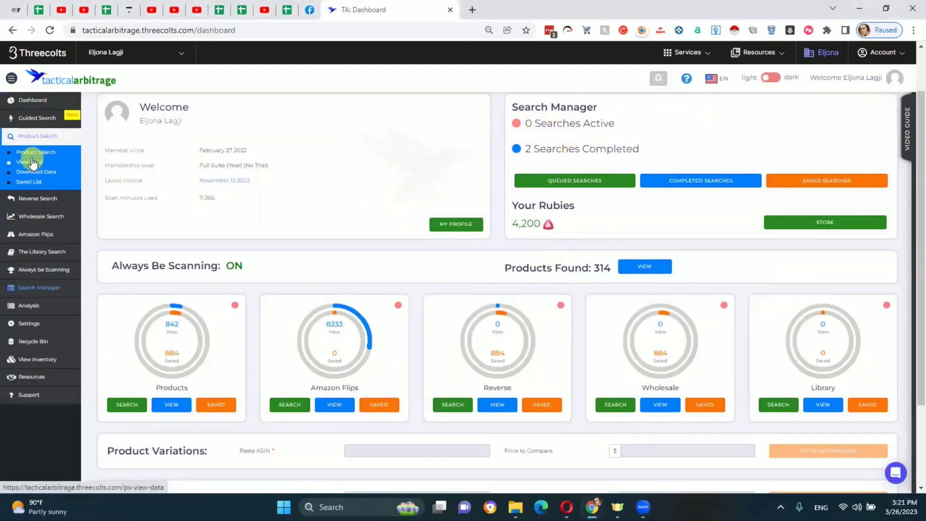
left_click(22, 162)
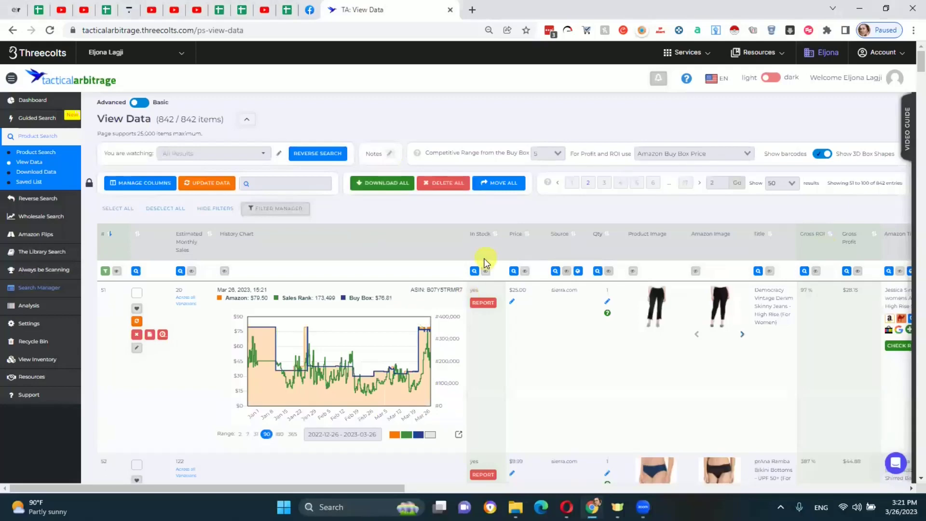
left_click_drag(485, 239, 524, 241)
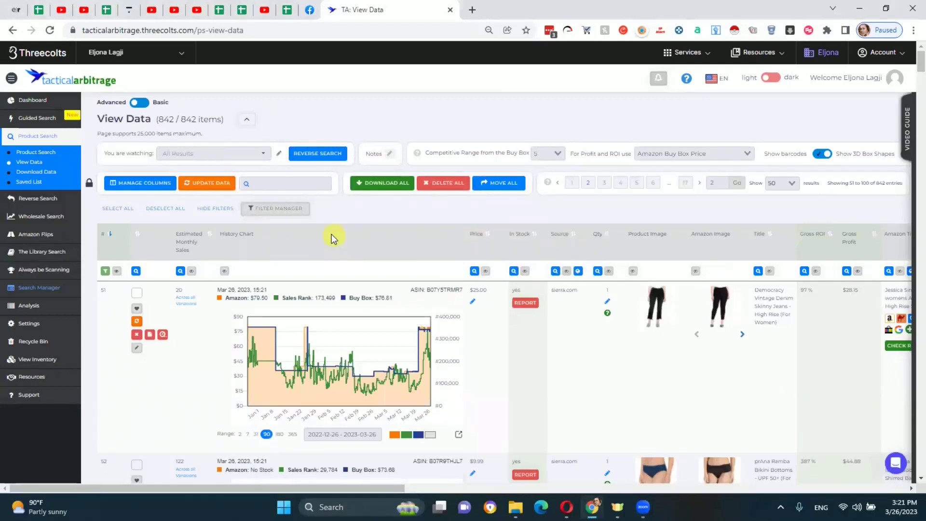
- Reorder the result columns in Manage Columns so that History Chart comes directly after In Stock
left_click(150, 184)
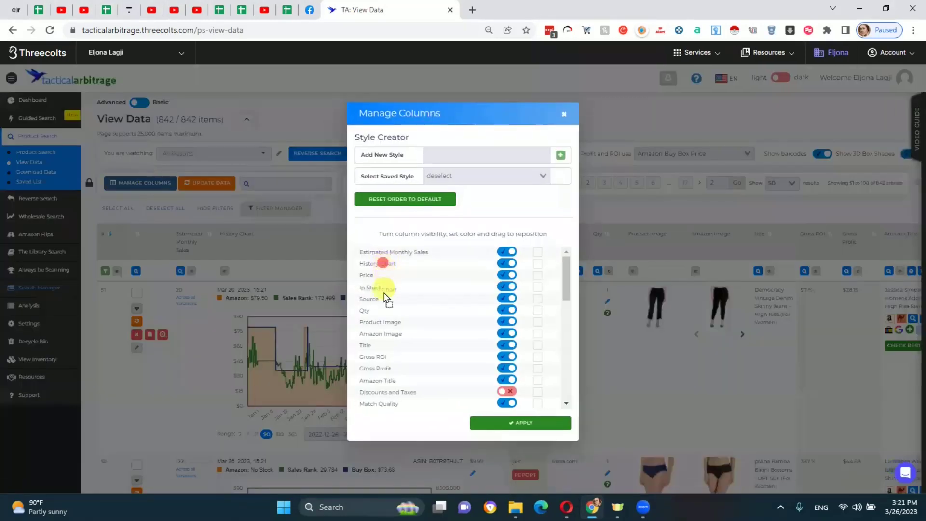
left_click_drag(390, 283, 389, 284)
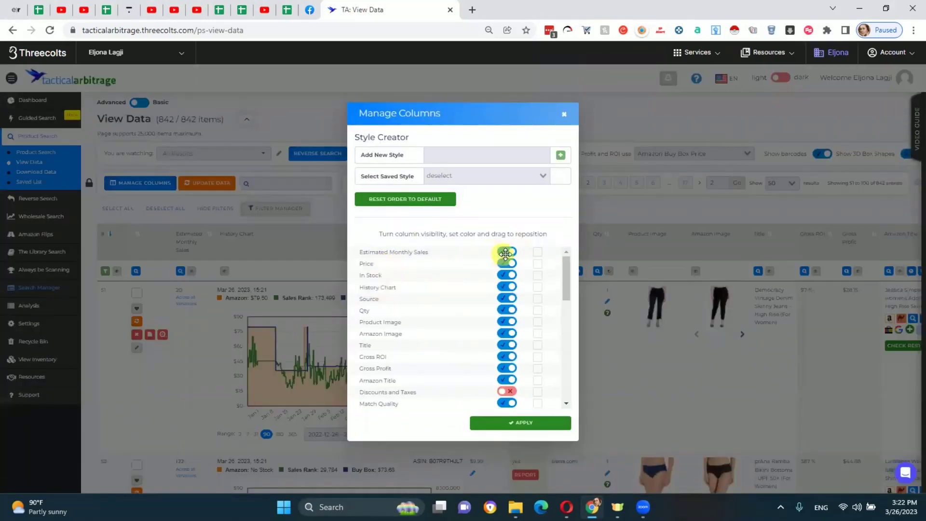
left_click(691, 296)
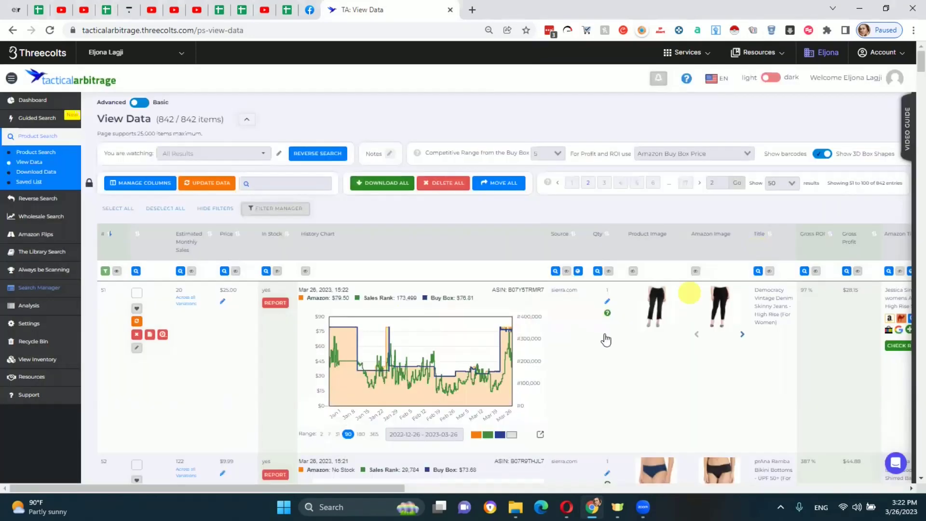
- Examine the history charts and product images of the first search results
mouse_move(727, 313)
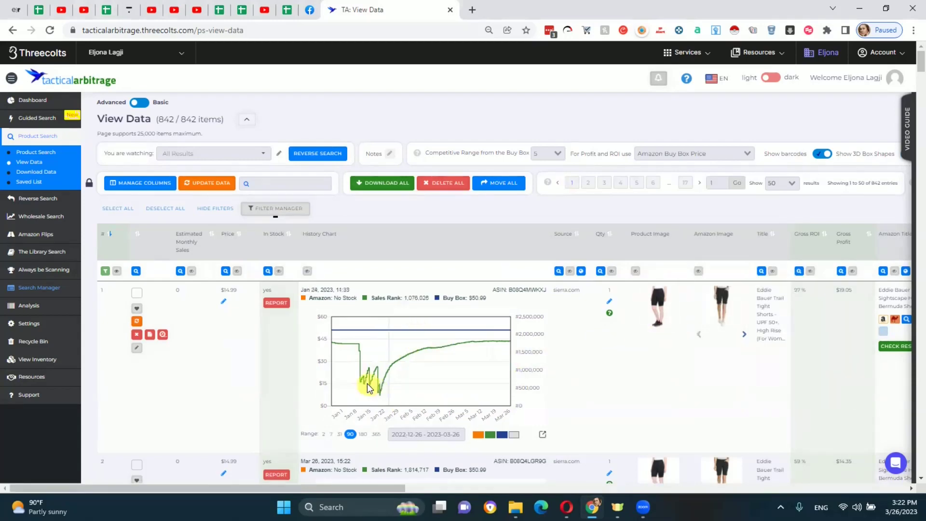
scroll(632, 346, "down", 5)
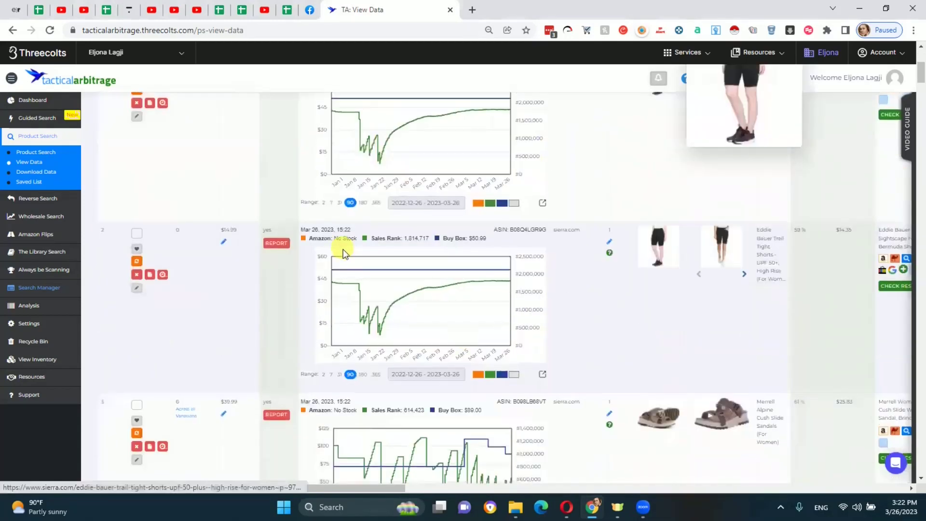
- Examine the history charts of the Merrell, Keen and Taos sandals in the search results
scroll(613, 287, "down", 5)
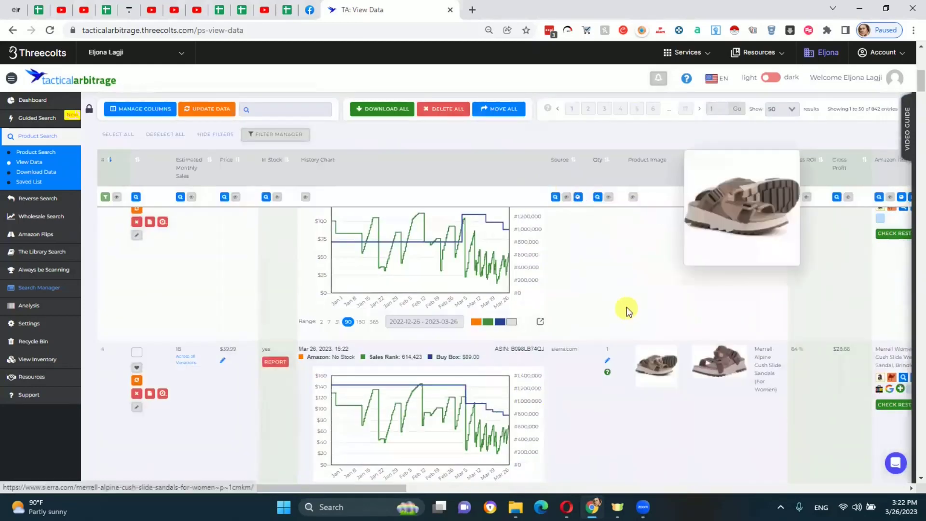
scroll(627, 307, "up", 2)
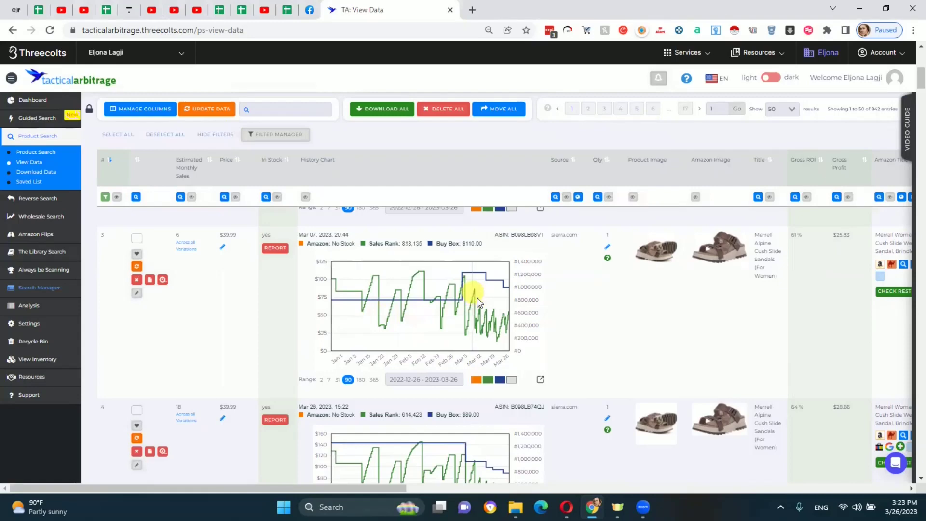
scroll(474, 297, "down", 1)
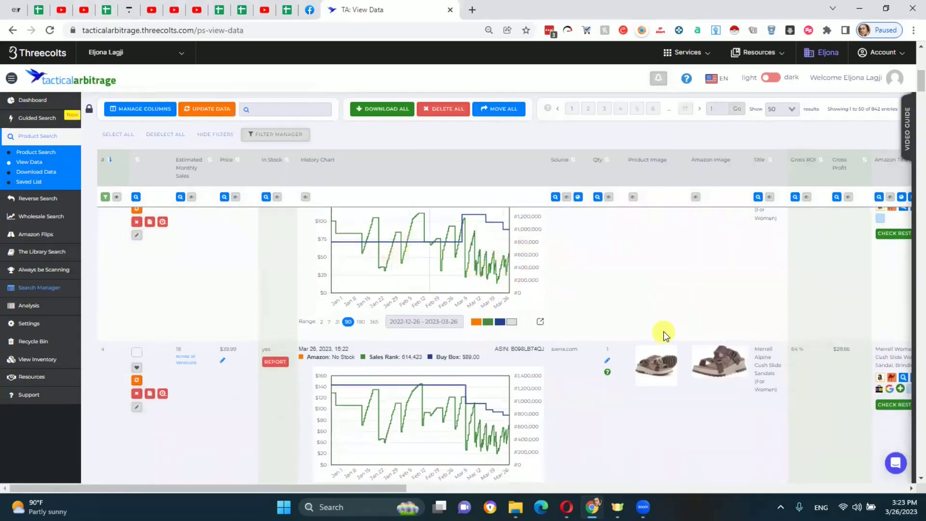
scroll(496, 289, "down", 5)
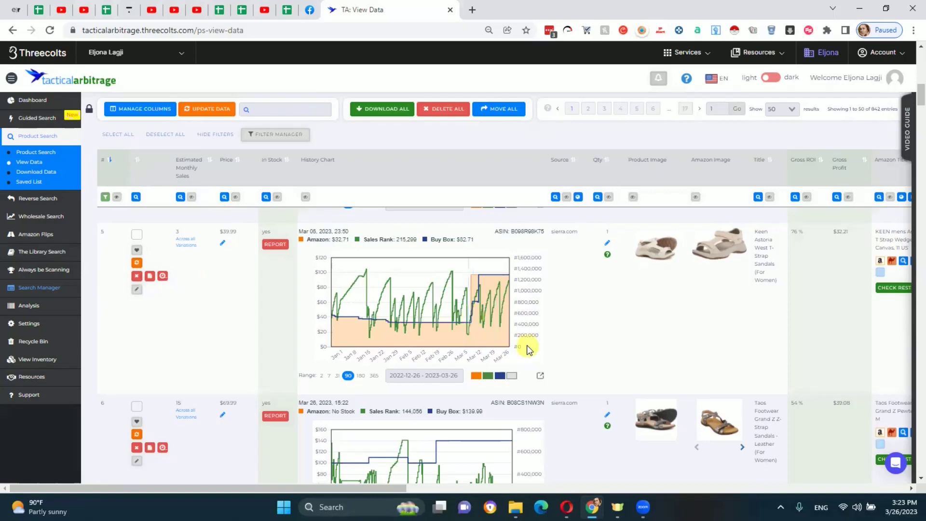
scroll(504, 260, "down", 2)
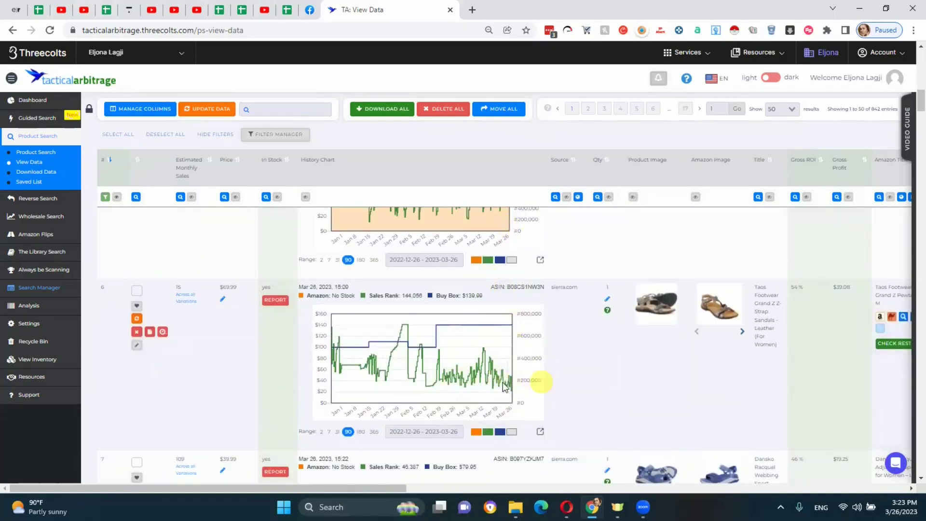
- Open the Sierra and Amazon pages of the Taos Footwear Grand Z sandals in new tabs and compare the two listings
mouse_move(656, 304)
left_click(744, 346, "ctrl")
left_click(710, 308, "ctrl")
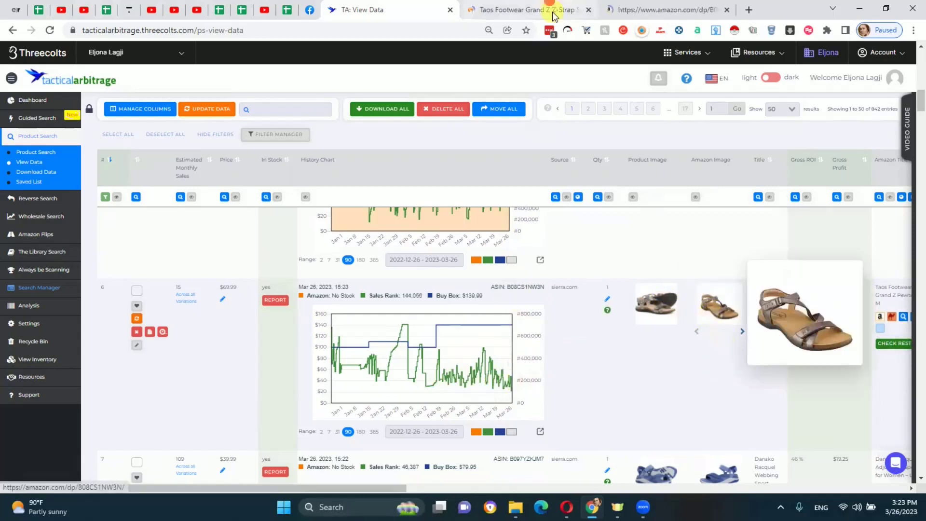
left_click(554, 10)
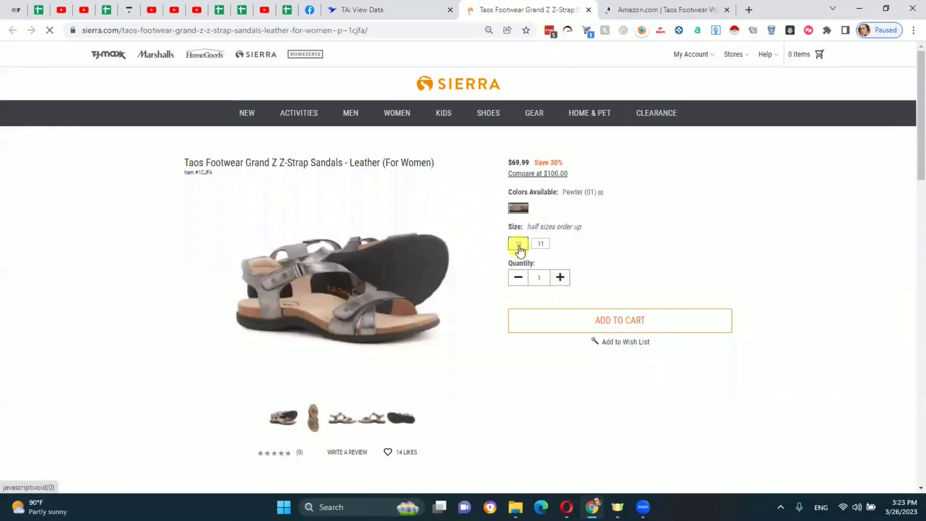
left_click(626, 9)
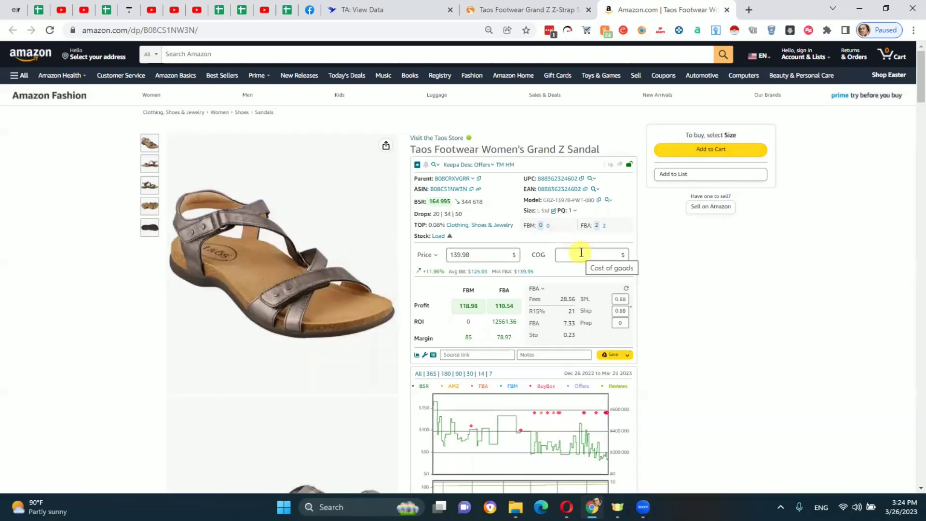
key("ctrl+shift+Tab")
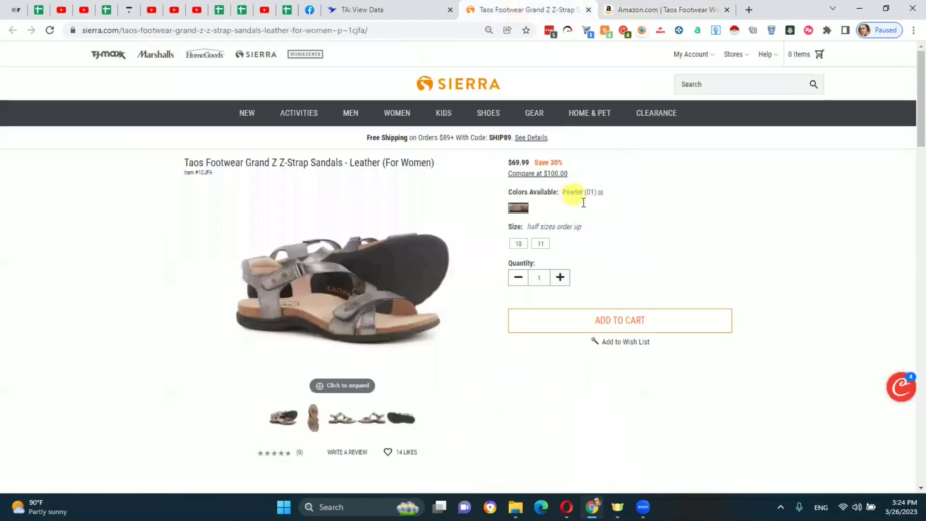
- Select size 10 for the Pewter Taos Footwear Grand Z sandal on its Amazon listing
left_click(619, 6)
scroll(453, 303, "down", 6)
left_click(426, 333)
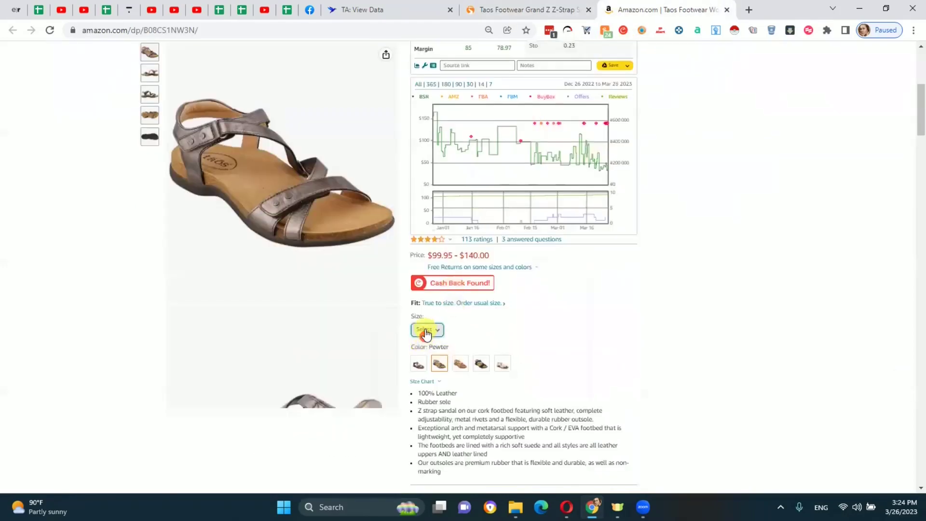
left_click(424, 383)
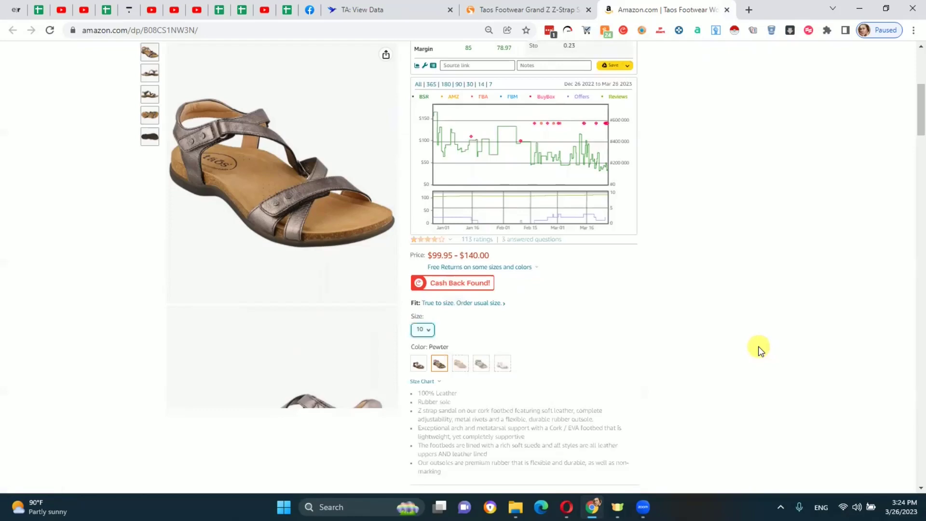
- Examine the Keepa price history and current offer of the size 10 Taos sandal on Amazon
scroll(289, 296, "down", 10)
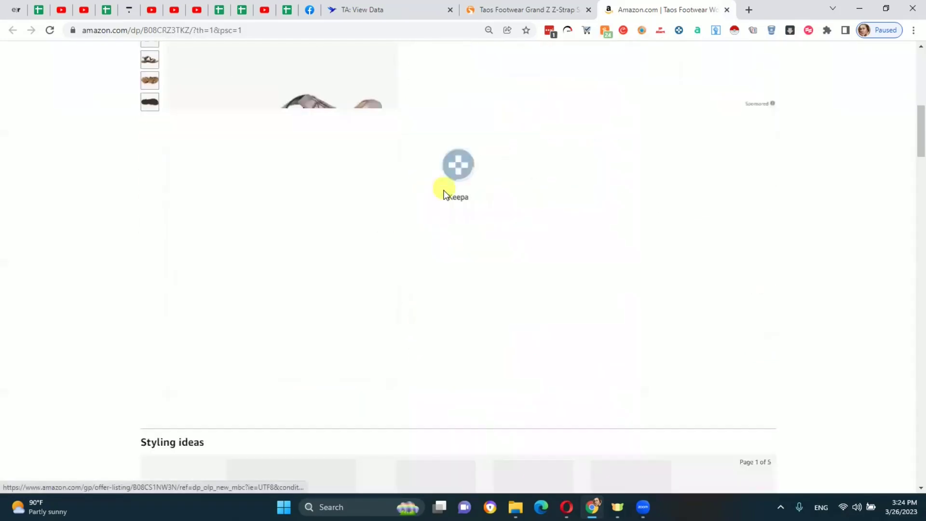
scroll(861, 221, "down", 2)
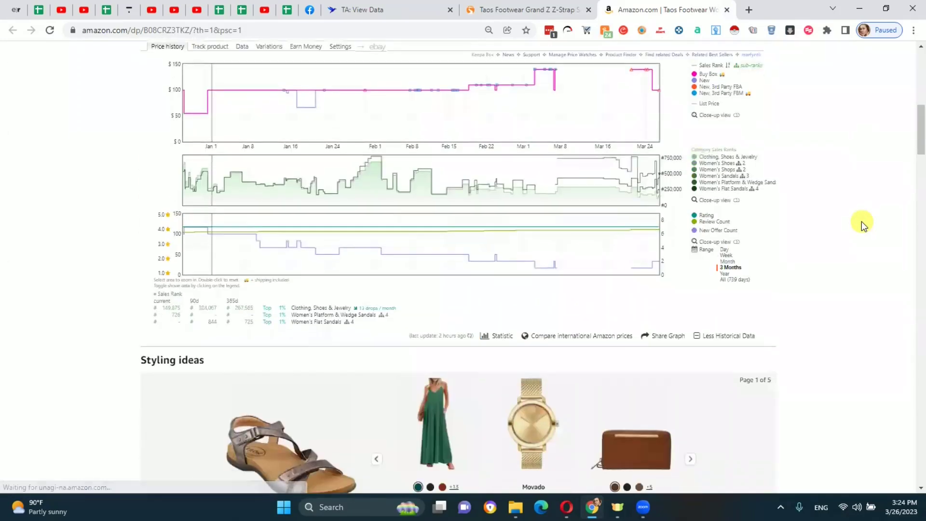
scroll(862, 221, "up", 7)
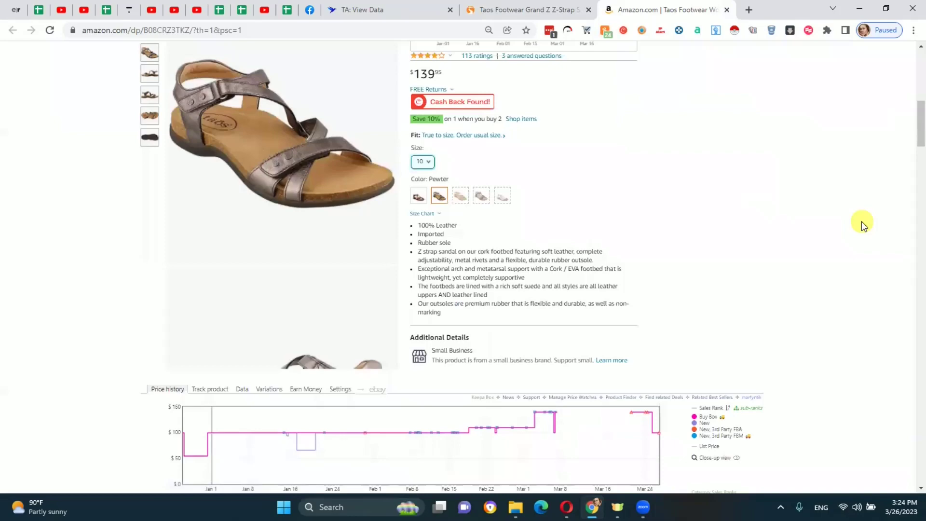
scroll(748, 159, "up", 3)
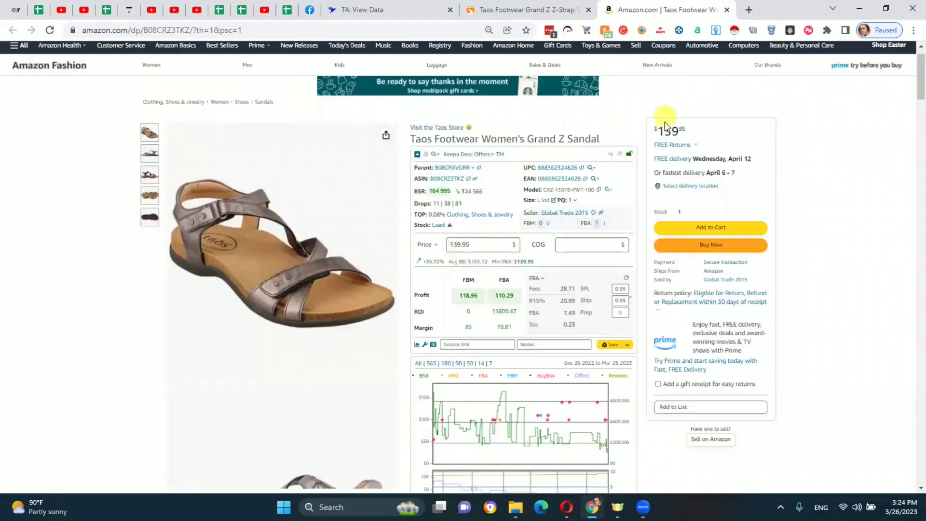
- Check the sandal's Sierra price, enter 70 as its cost of goods on Amazon, and show the FBA profit breakdown
left_click(526, 9)
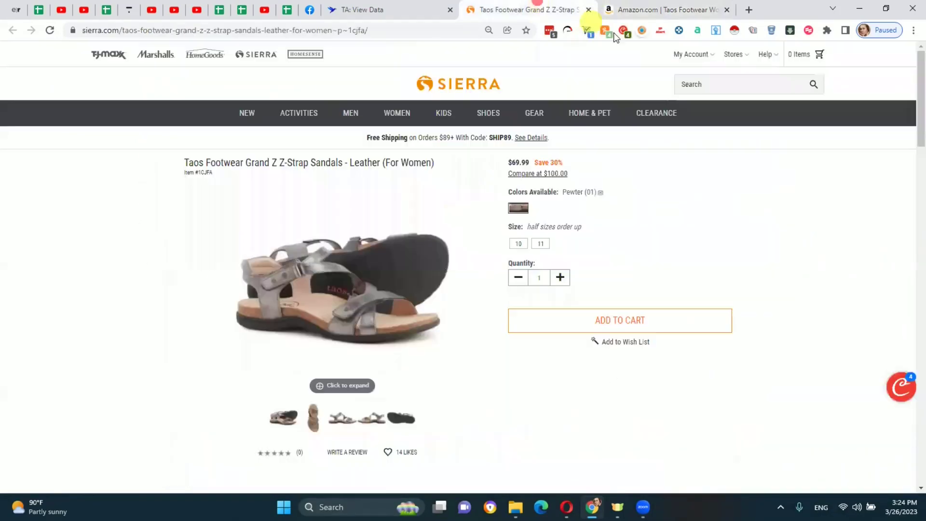
left_click(657, 5)
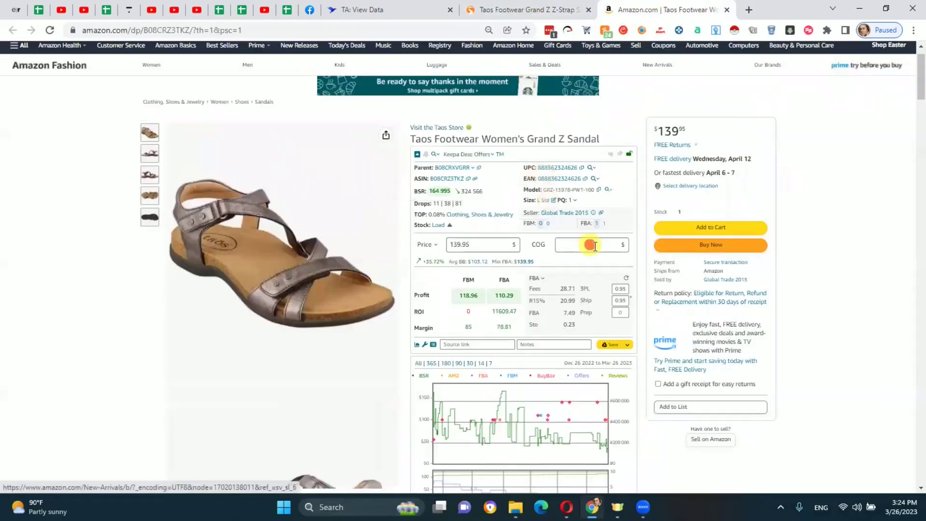
mouse_move(505, 296)
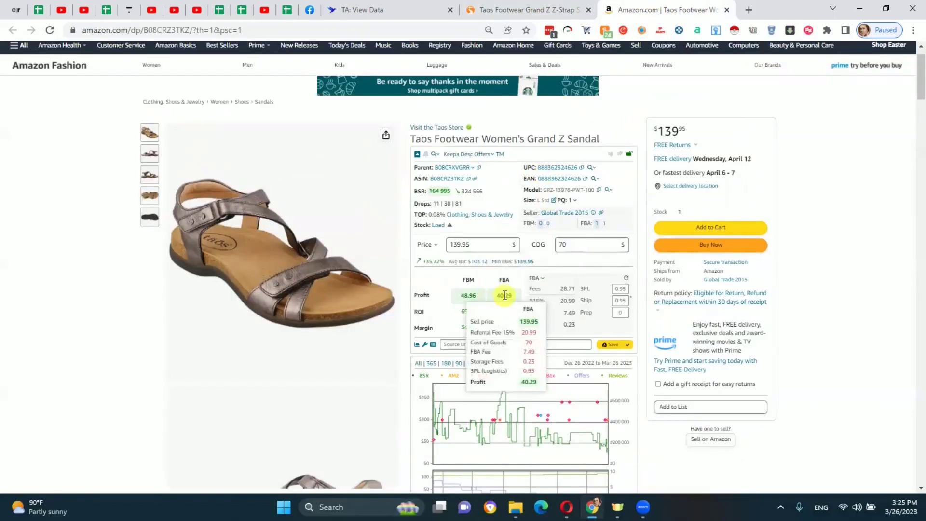
- Set the Keepa graph range to Year and examine the Taos sandal's price, sales rank and offer count history
scroll(666, 280, "down", 7)
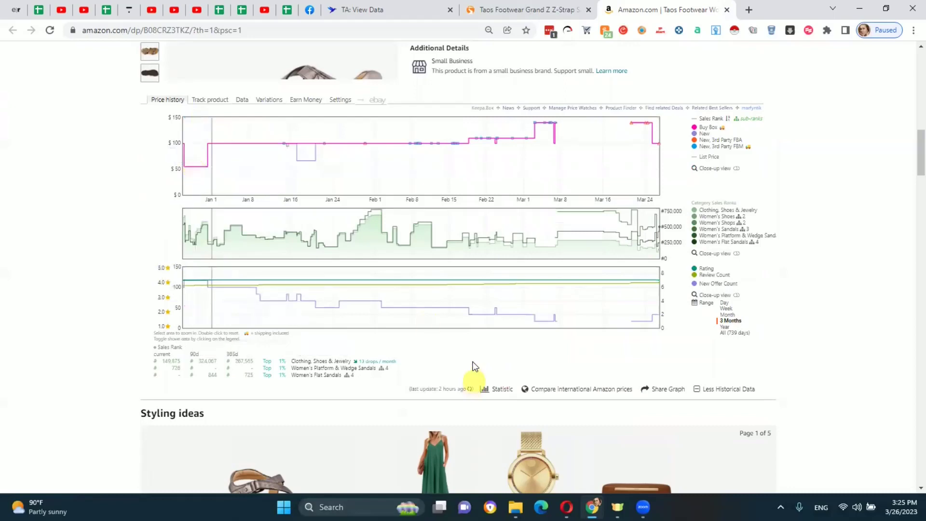
scroll(473, 368, "up", 8)
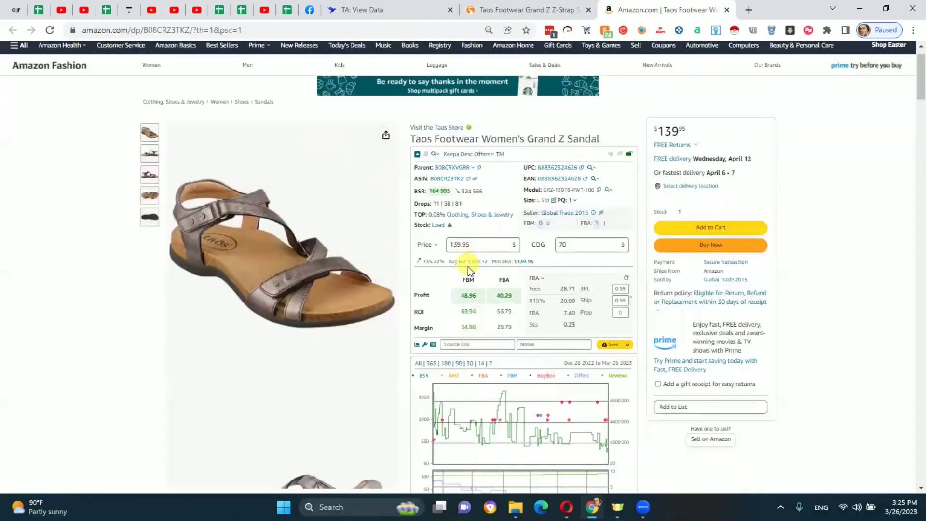
scroll(498, 269, "down", 10)
scroll(500, 274, "down", 4)
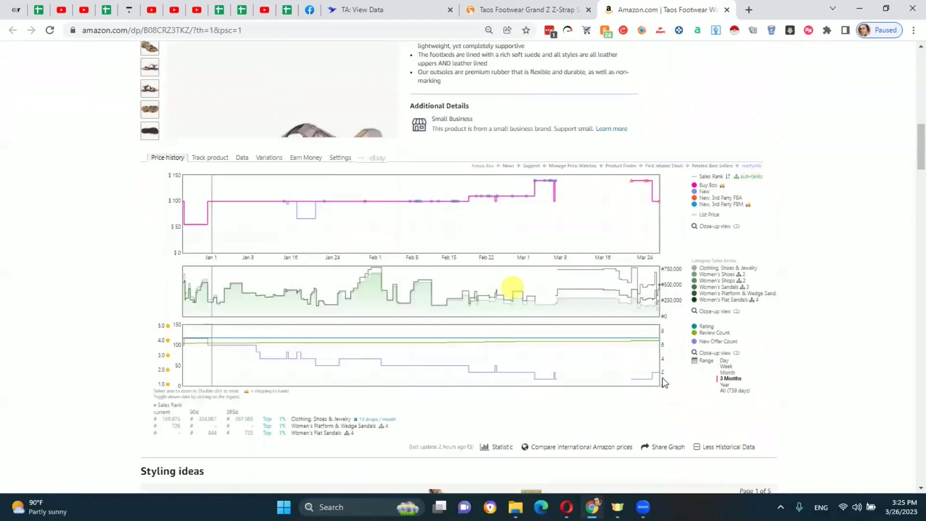
left_click(724, 385)
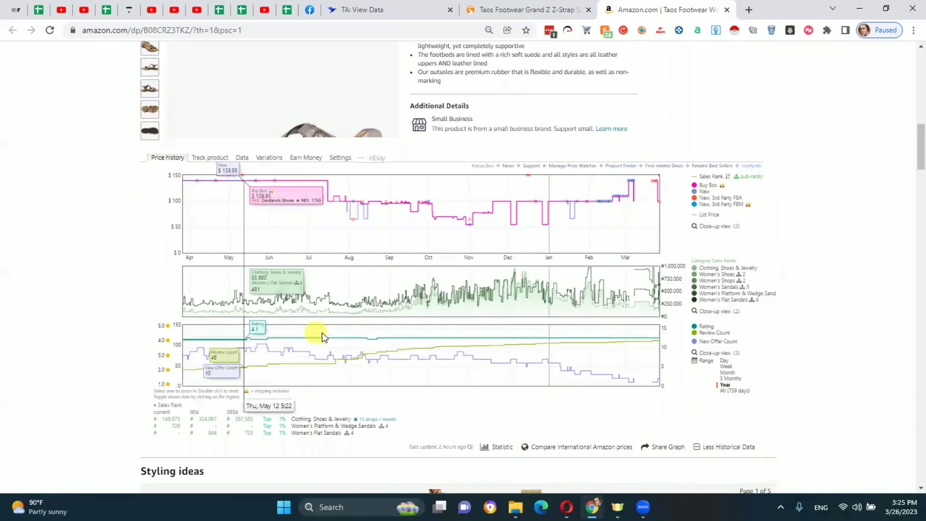
scroll(469, 305, "up", 8)
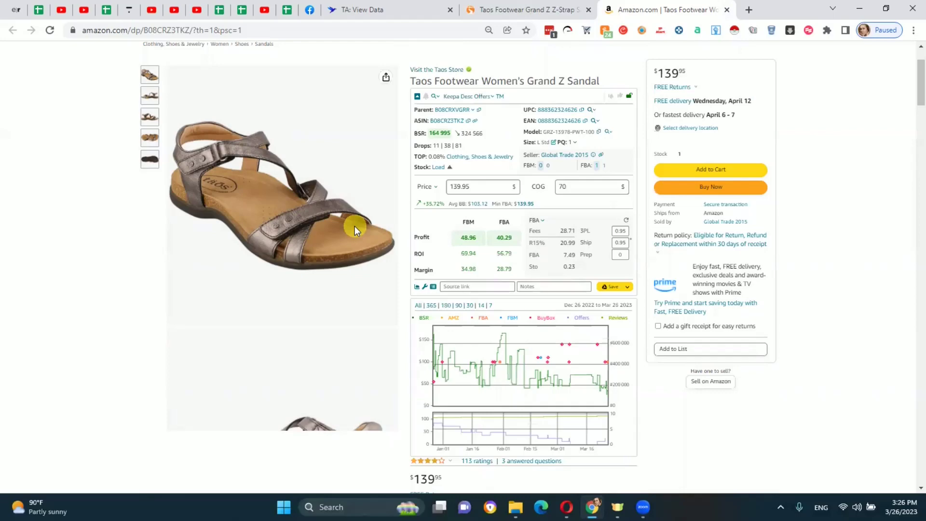
- Close the Taos sandal's Sierra and Amazon tabs and return to the View Data results
scroll(355, 226, "up", 2)
left_click(535, 6)
left_click(589, 10)
key("ctrl+w")
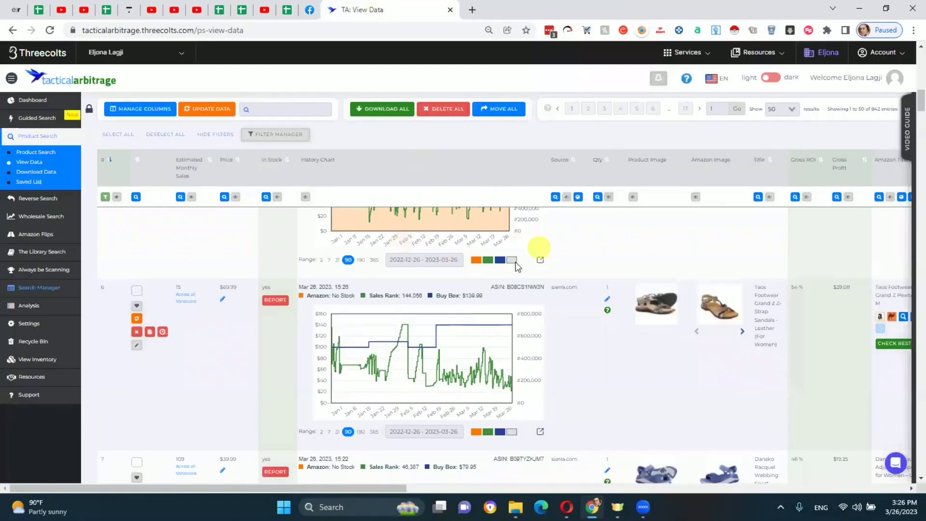
- Compare the history charts of the search results from the first row down to the Dansko Racquel sandals
scroll(569, 363, "down", 2)
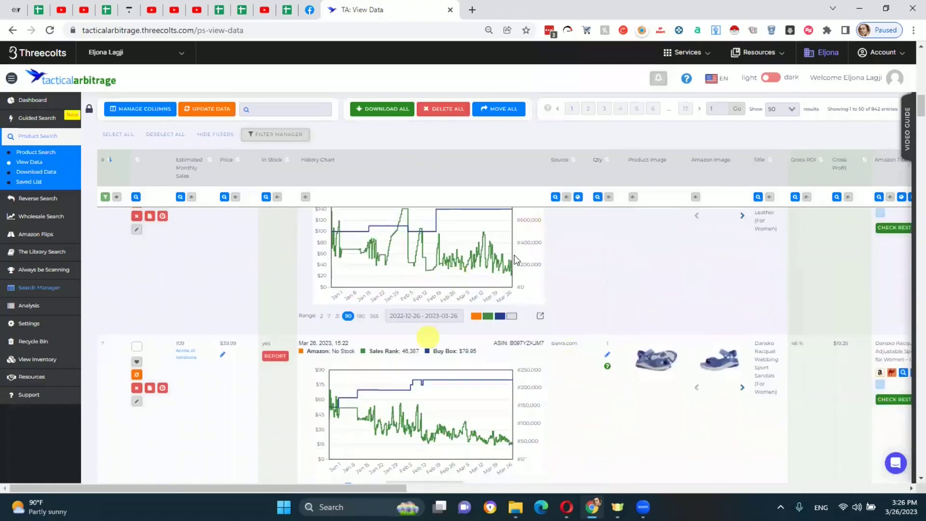
scroll(379, 413, "down", 1)
scroll(378, 413, "down", 1)
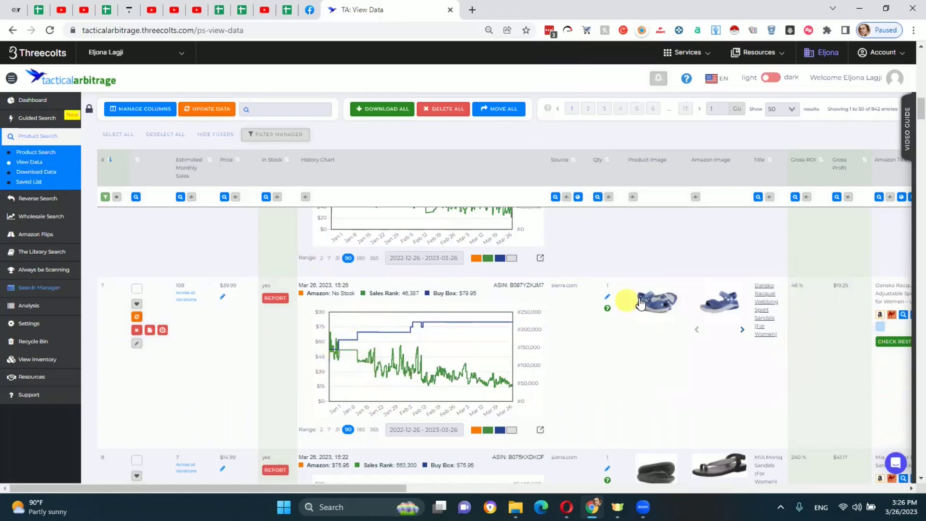
scroll(467, 393, "up", 5)
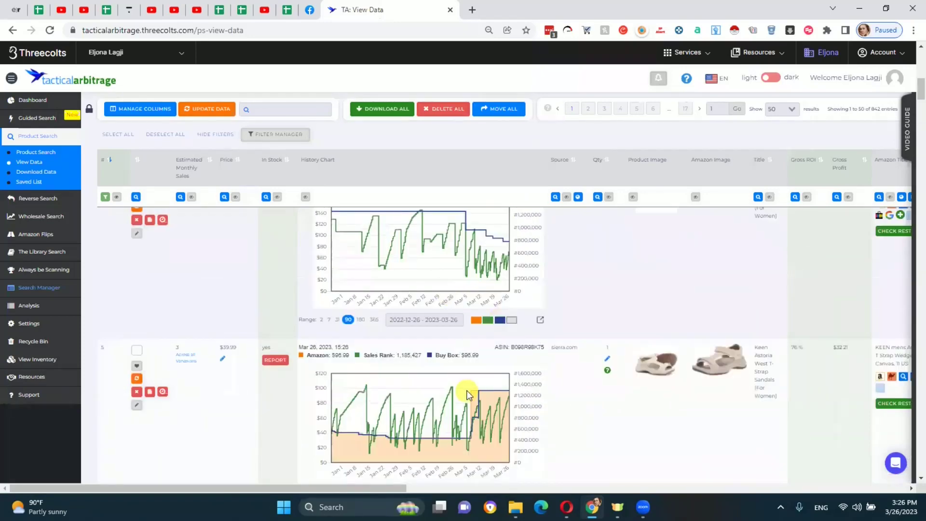
scroll(467, 393, "down", 5)
scroll(425, 357, "up", 3)
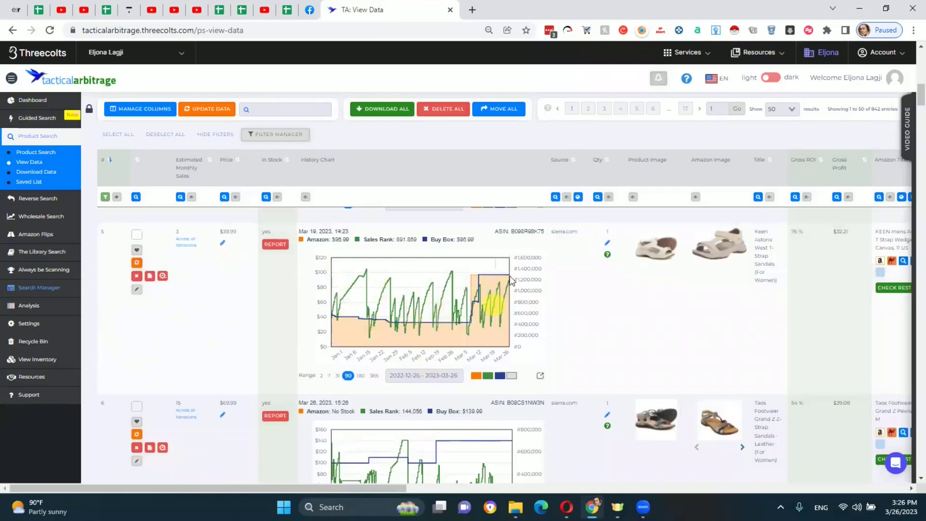
scroll(345, 317, "up", 15)
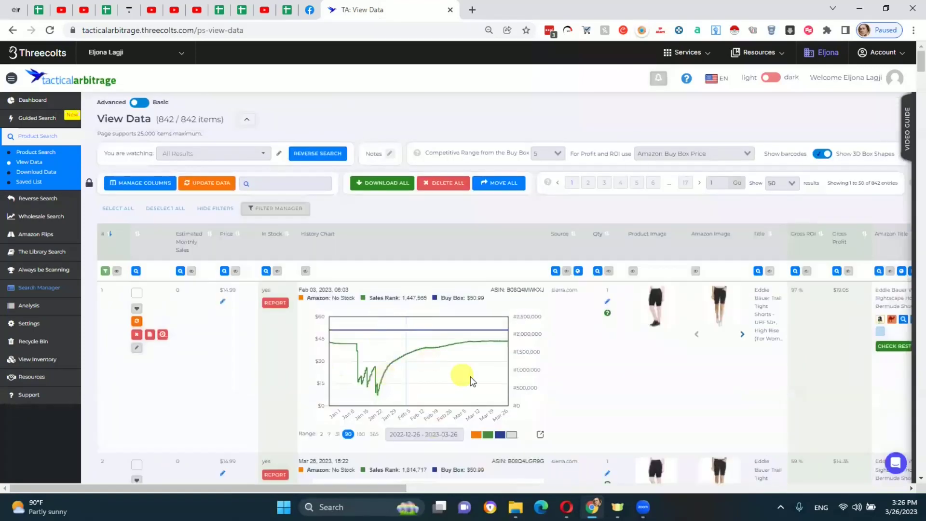
scroll(471, 379, "down", 7)
scroll(556, 352, "down", 13)
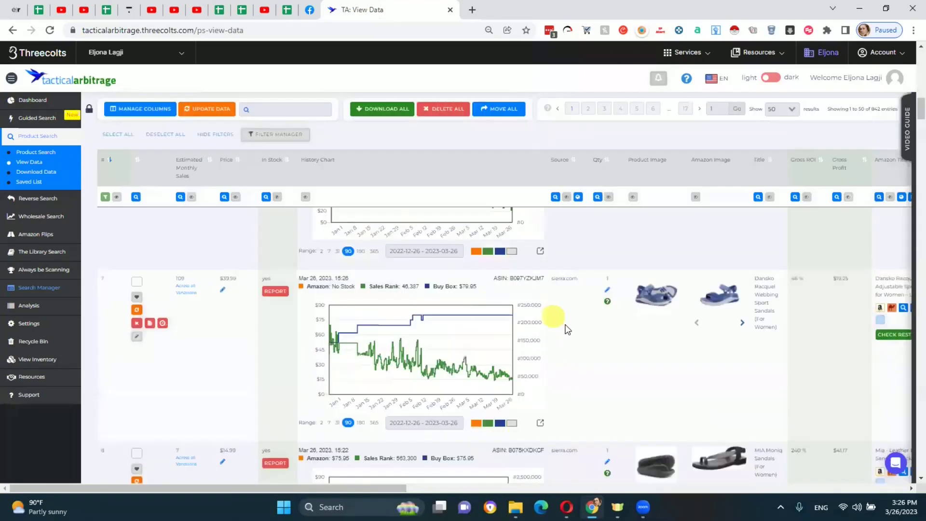
- Open the Sierra and Amazon pages of the Dansko Racquel sandals in new tabs and view both listings
middle_click(649, 295)
mouse_move(720, 280)
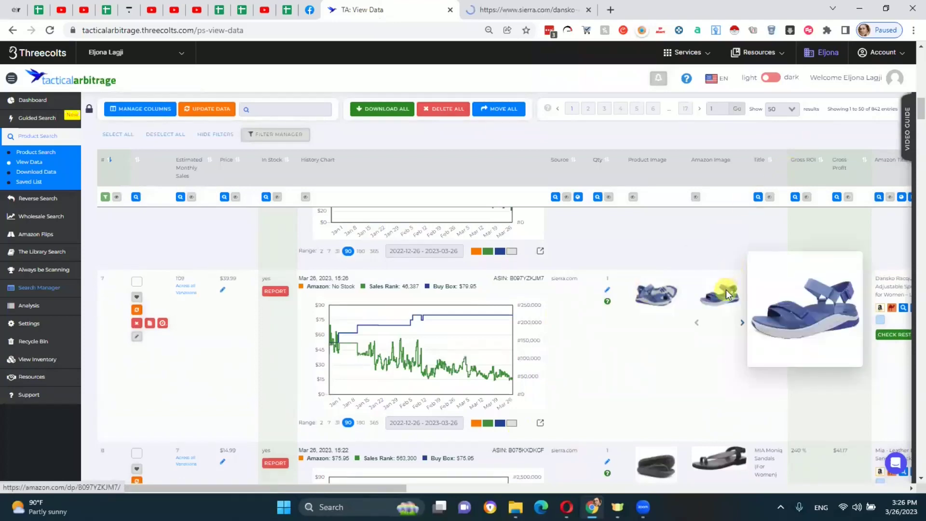
middle_click(723, 297)
scroll(724, 304, "down", 20)
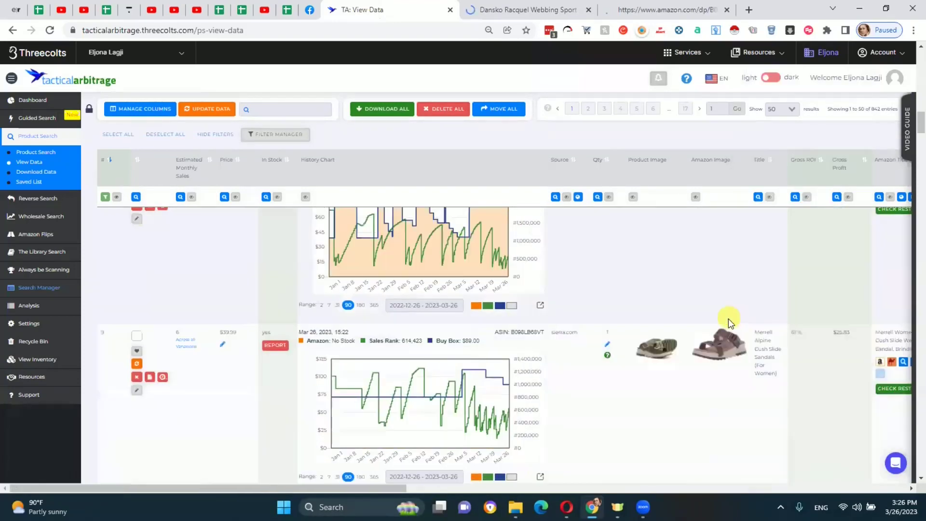
scroll(575, 398, "down", 2)
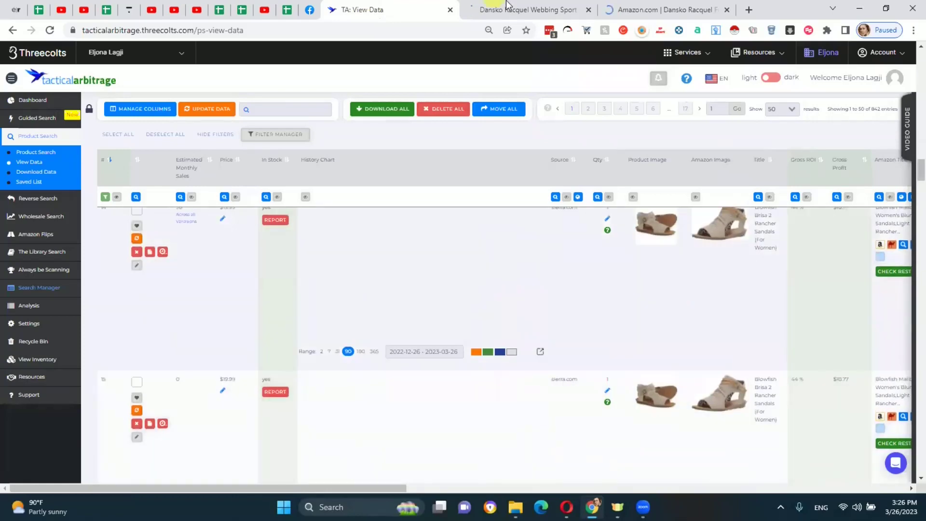
left_click(521, 10)
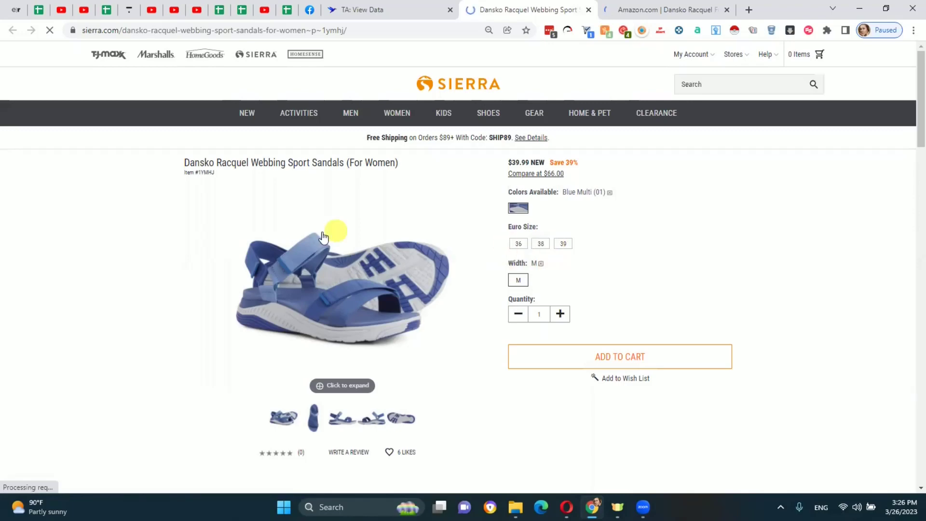
left_click(663, 10)
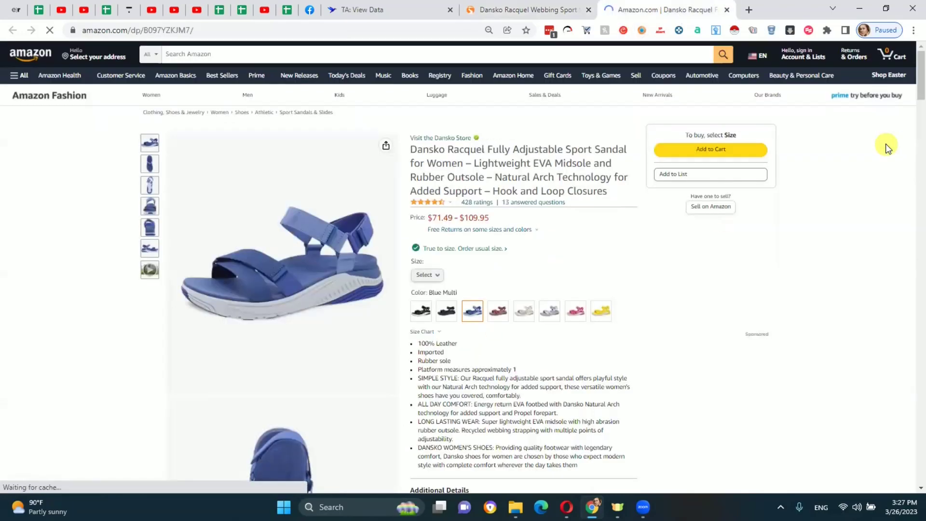
- Select Euro size 39 on the Dansko Racquel sandals' Sierra page and the matching size 8.5-9 on their Amazon page
left_click(507, 8)
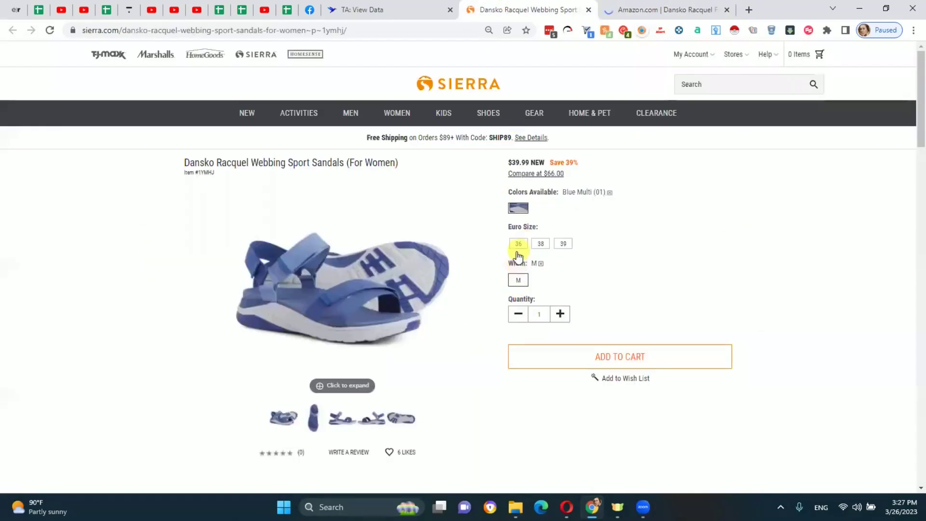
left_click(561, 243)
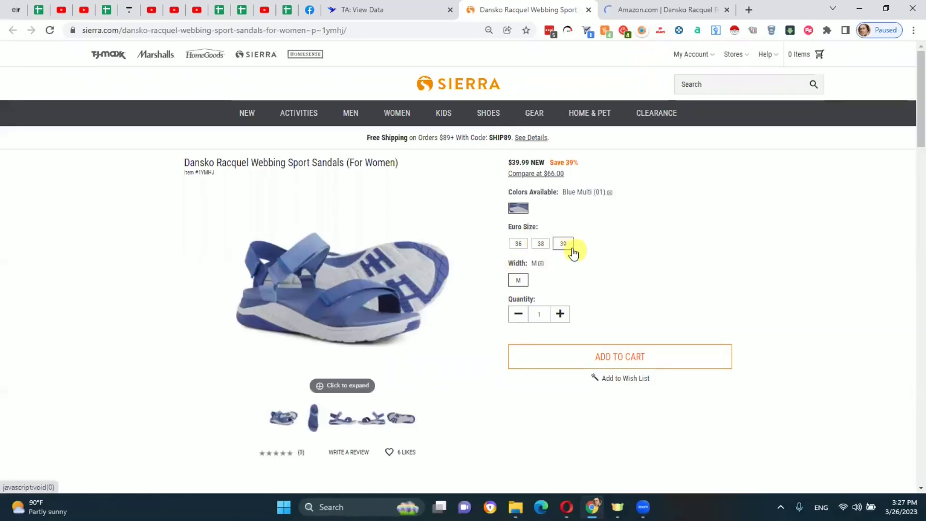
left_click(646, 8)
scroll(499, 338, "down", 3)
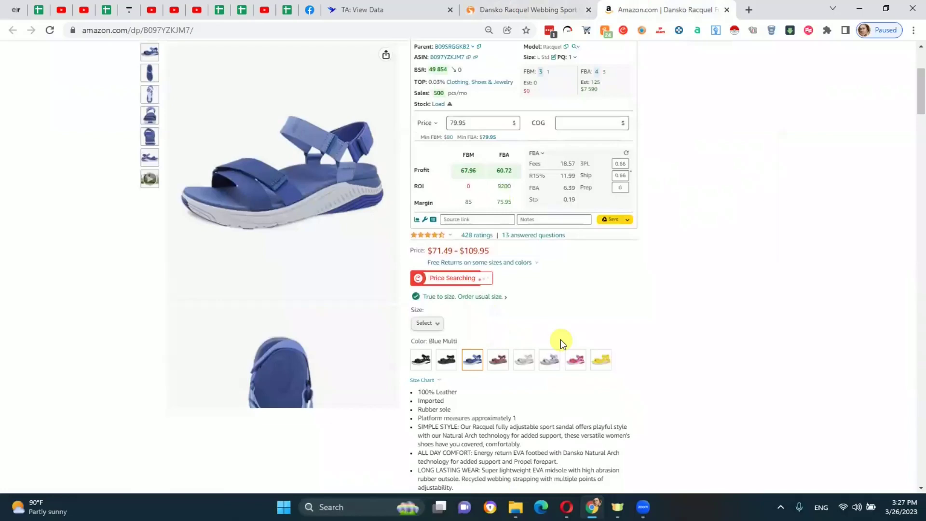
left_click(507, 10)
left_click(646, 10)
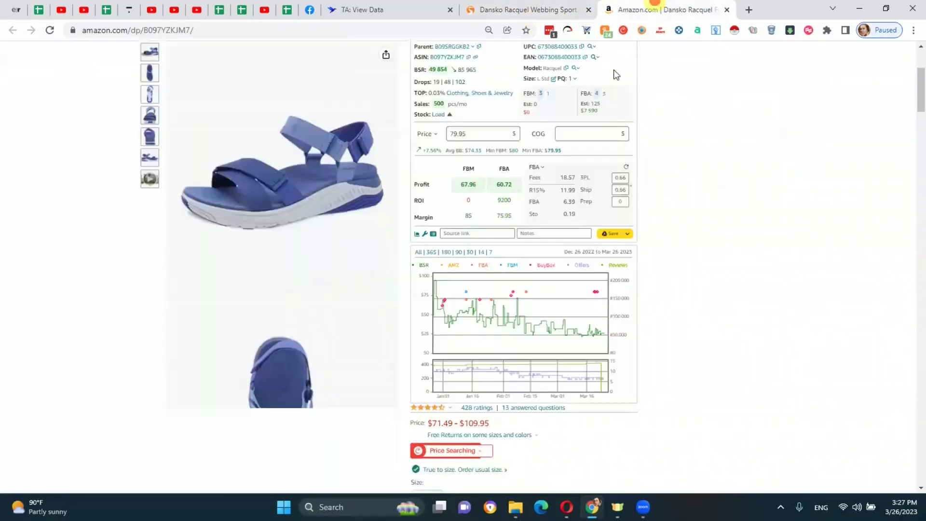
scroll(749, 303, "down", 3)
left_click(521, 7)
left_click(644, 7)
scroll(509, 345, "up", 3)
left_click(428, 209)
left_click(433, 253)
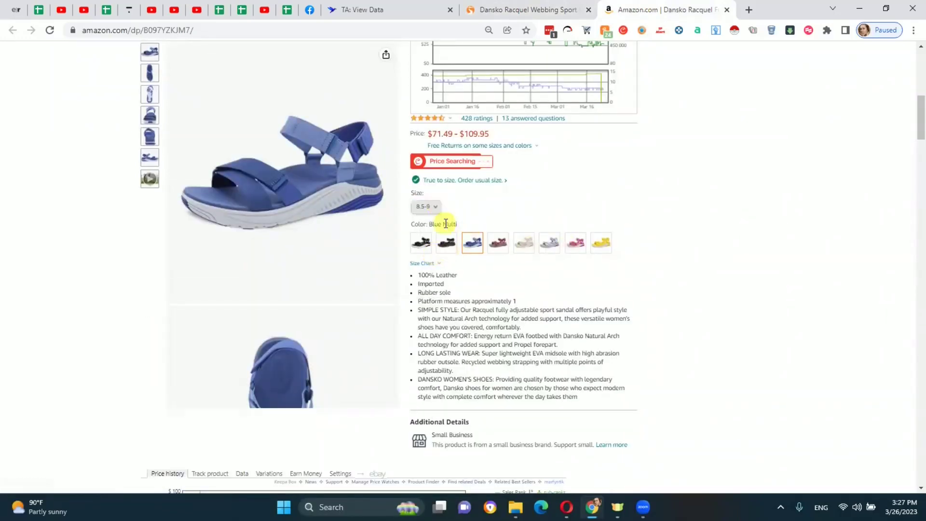
- Compare the size and price of the Dansko Racquel sandals on Sierra and Amazon, and examine the Amazon sales rank and price history
left_click(521, 9)
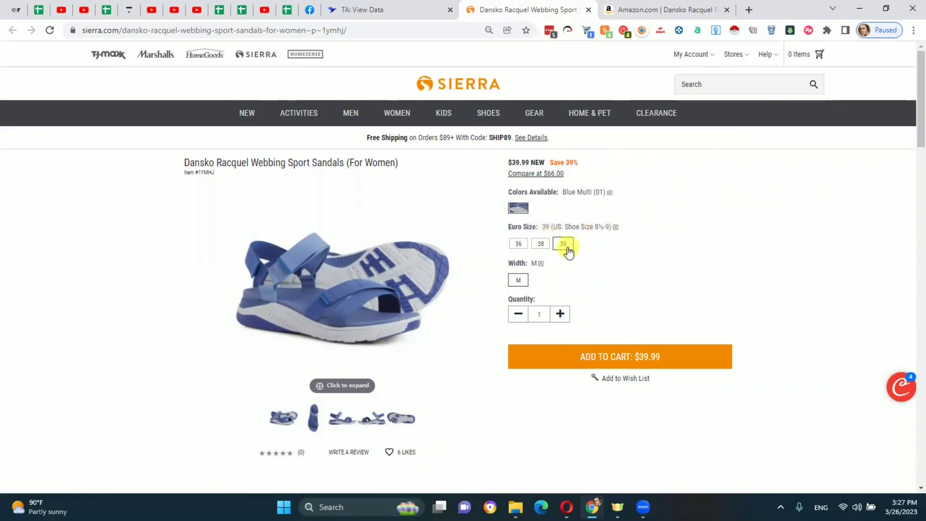
left_click(664, 10)
scroll(670, 276, "up", 4)
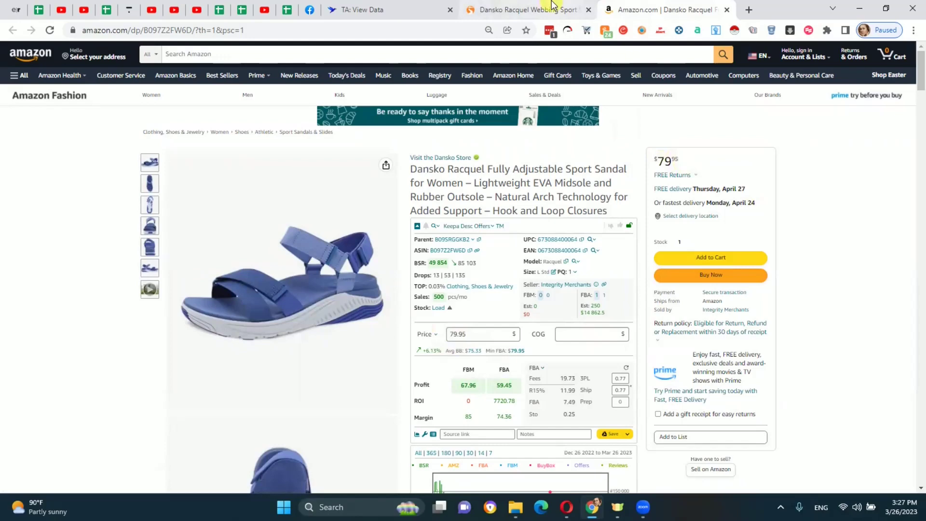
left_click(493, 12)
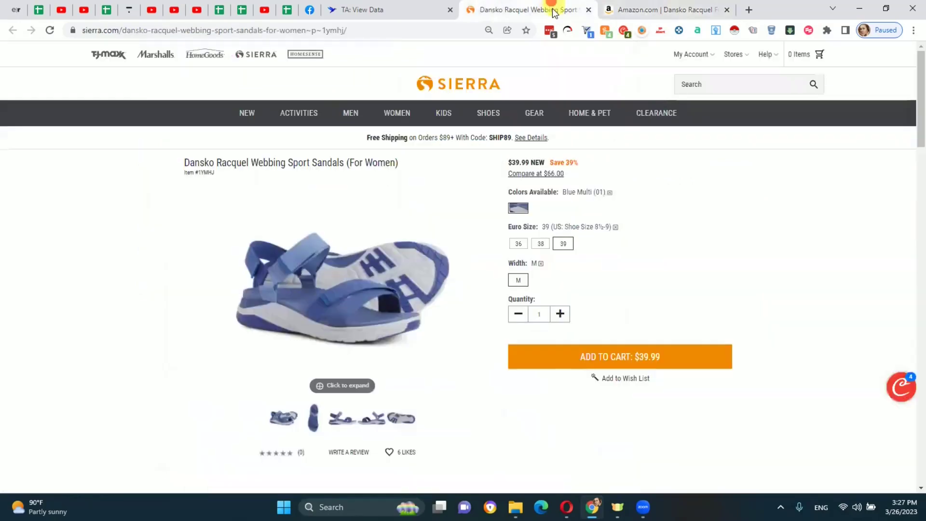
left_click(666, 6)
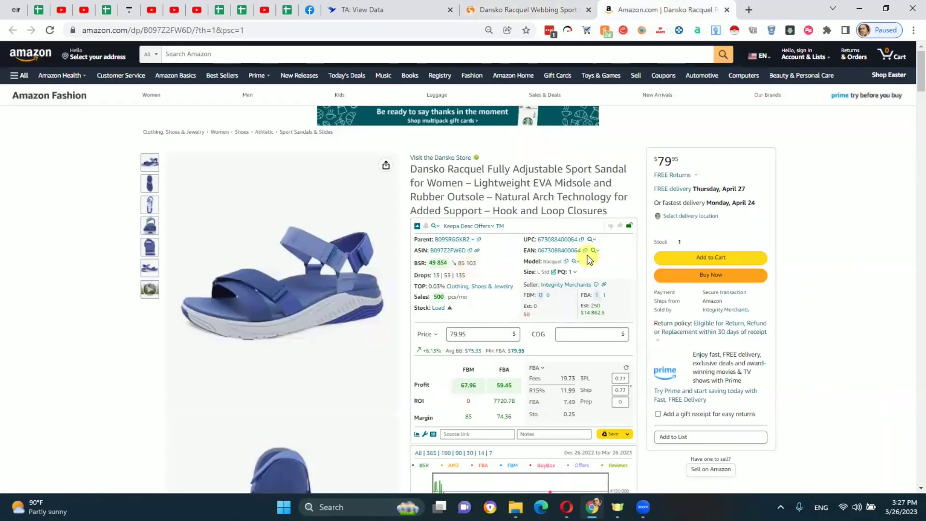
scroll(471, 321, "down", 3)
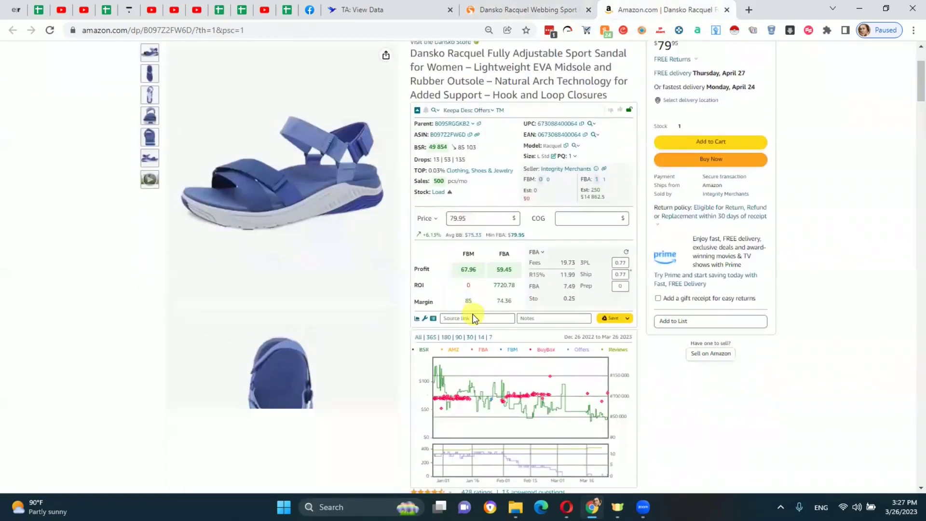
- Set the Dansko Racquel sandals' cost of goods to 40, include 7.5% sales tax, and view the FBA profit breakdown
left_click(572, 7)
left_click(655, 9)
left_click(571, 222)
type("40")
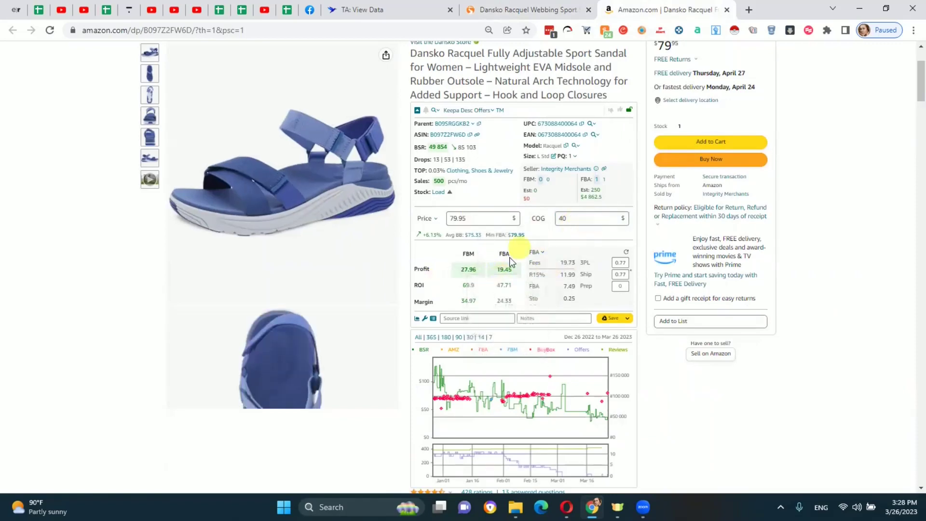
left_click(579, 219)
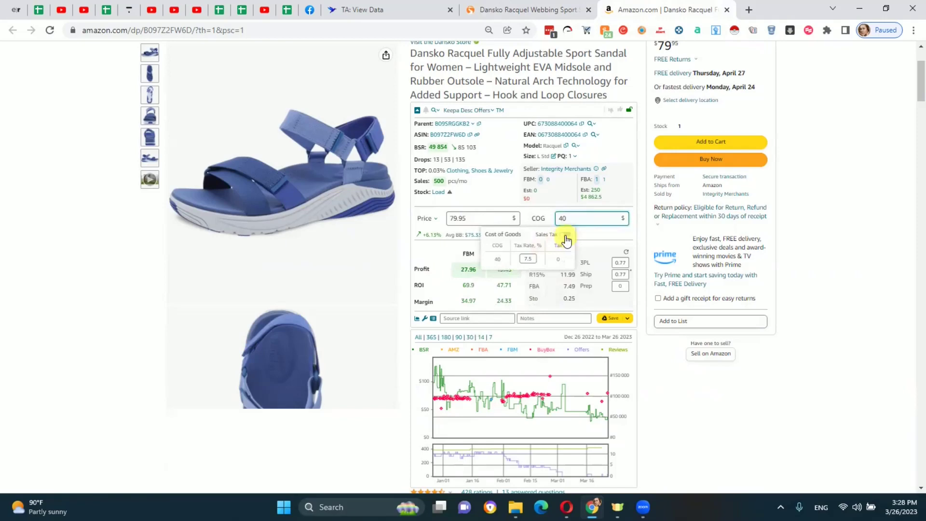
mouse_move(493, 278)
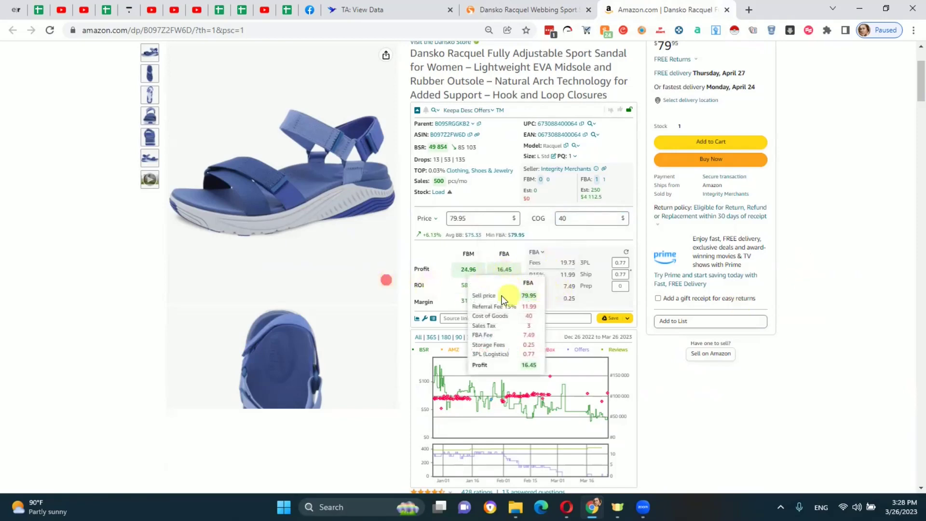
- Close the Dansko Racquel sandals' Sierra and Amazon tabs and return to the View Data results
left_click(547, 9)
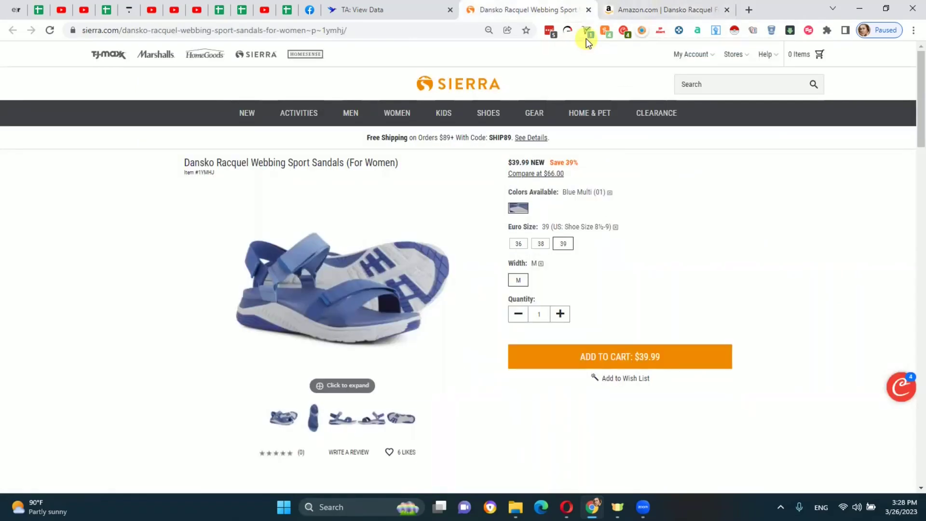
left_click(589, 10)
left_click(589, 11)
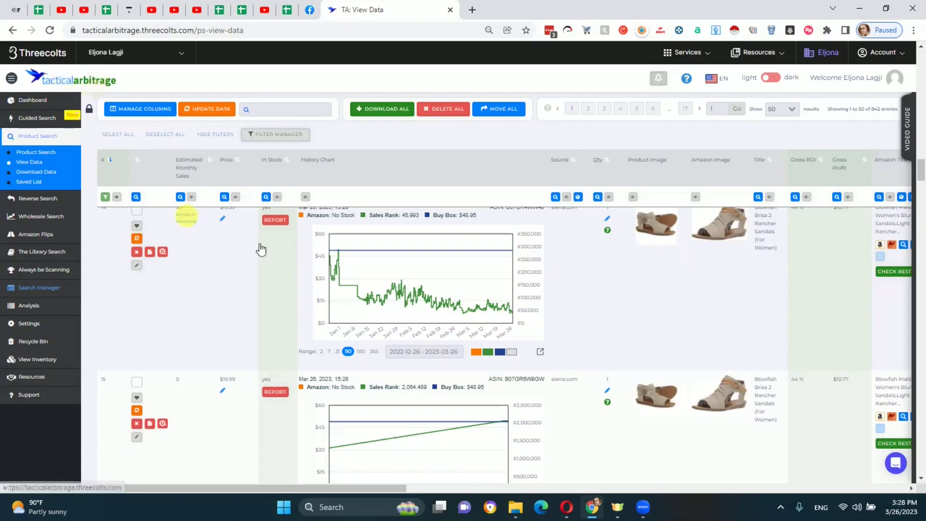
- Browse the search results down to the Sierra Designs hiking pants, opening and closing their Sierra page and examining their history chart
scroll(261, 248, "down", 3)
scroll(453, 225, "down", 3)
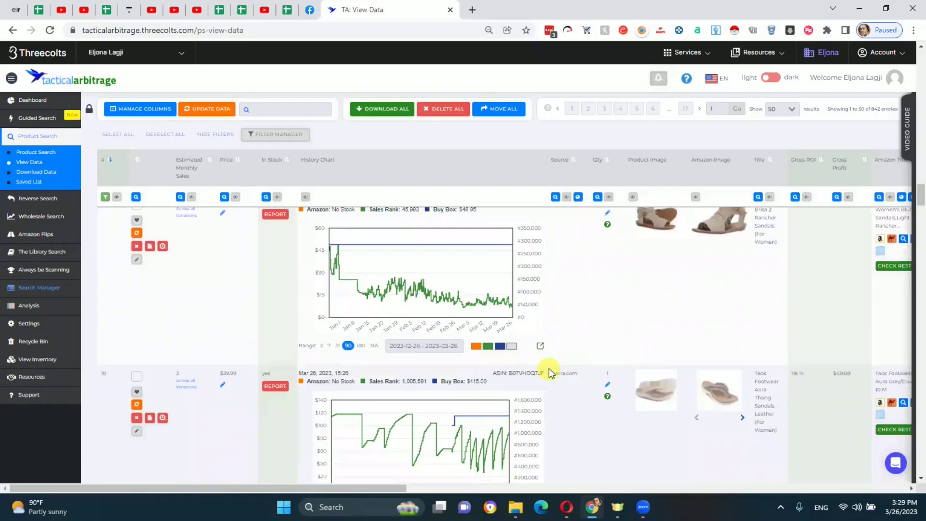
scroll(549, 368, "down", 15)
scroll(549, 368, "down", 20)
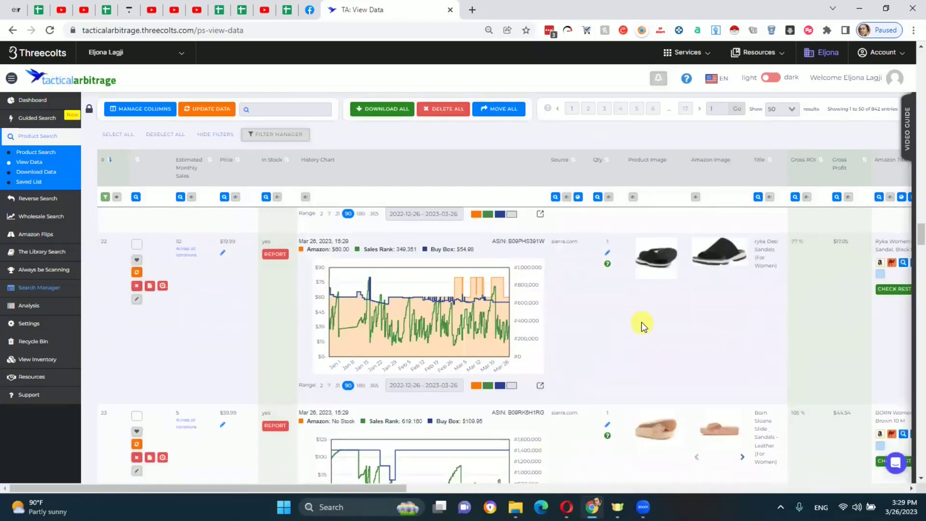
scroll(578, 363, "down", 20)
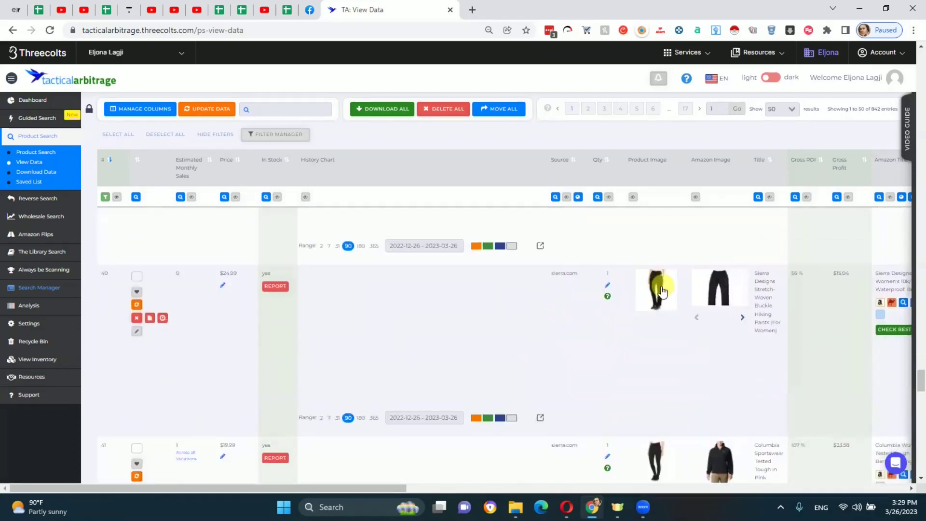
left_click(662, 290)
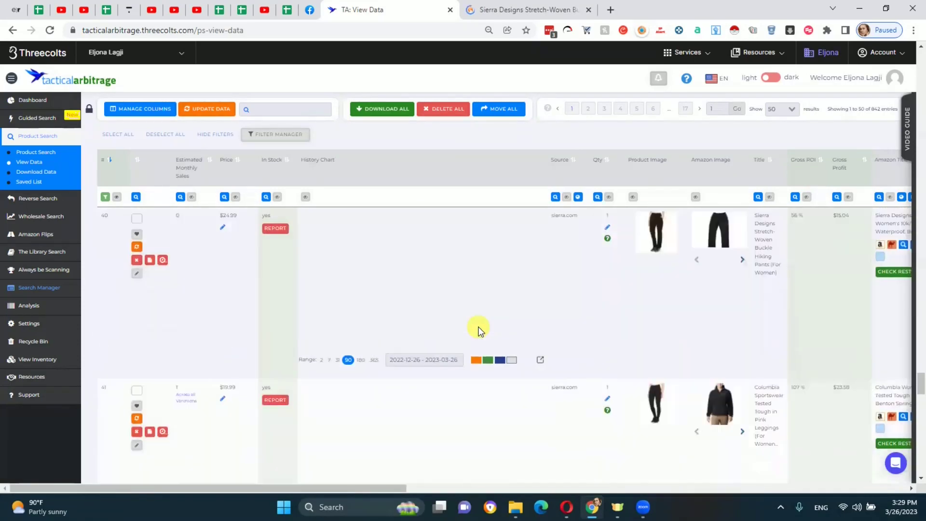
left_click(591, 13)
left_click(589, 11)
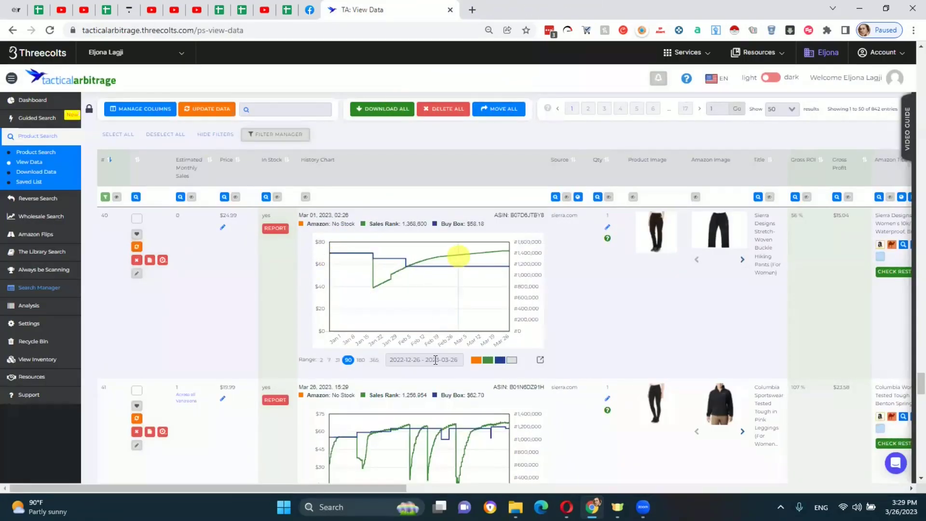
- Open the Amazon and Sierra pages of the Avalanche Soft Peached Leggings result in new tabs
scroll(459, 256, "down", 6)
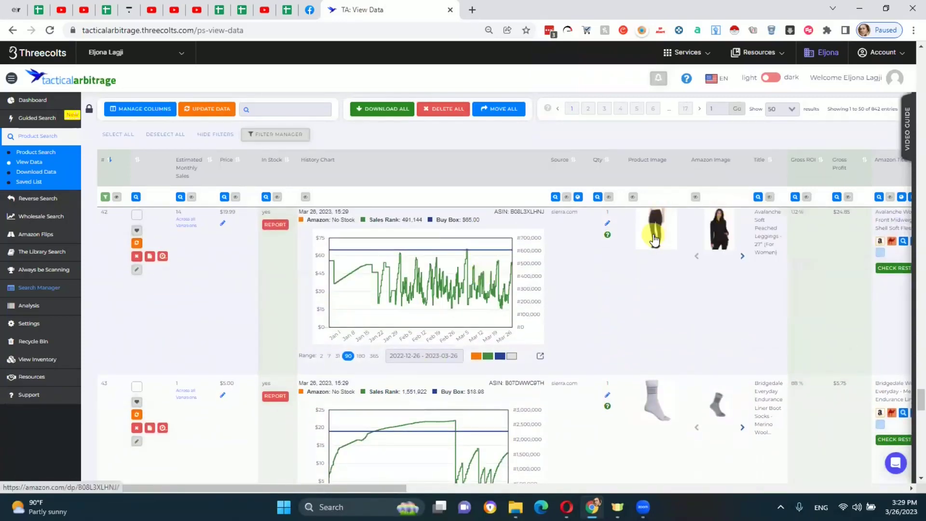
mouse_move(655, 239)
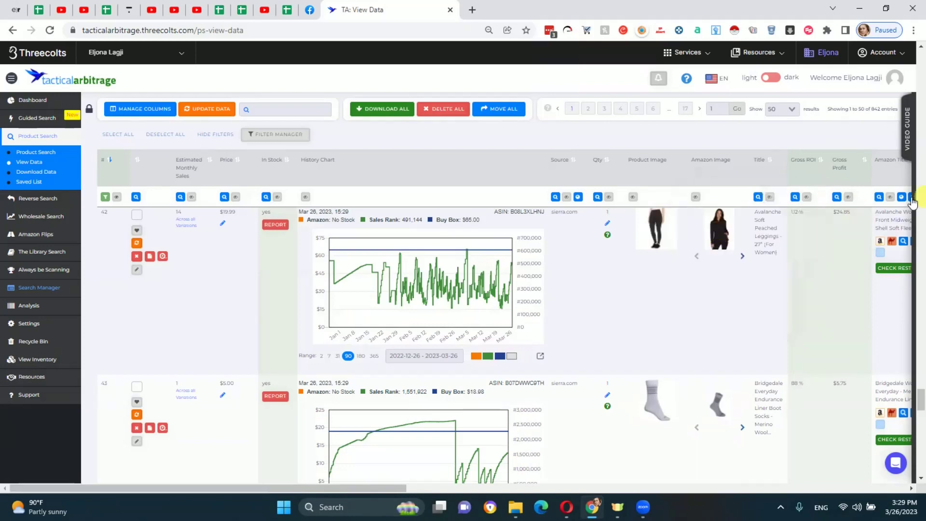
left_click(728, 227)
left_click(655, 226)
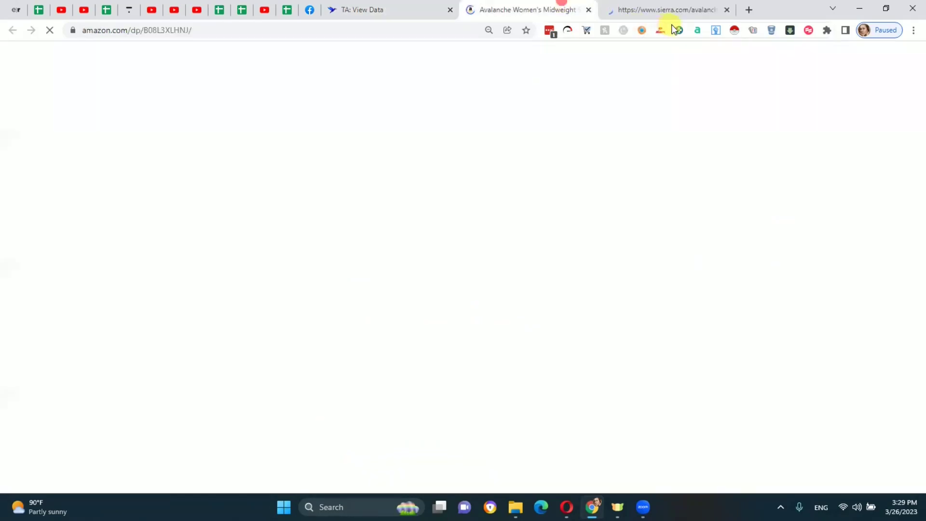
left_click(661, 220)
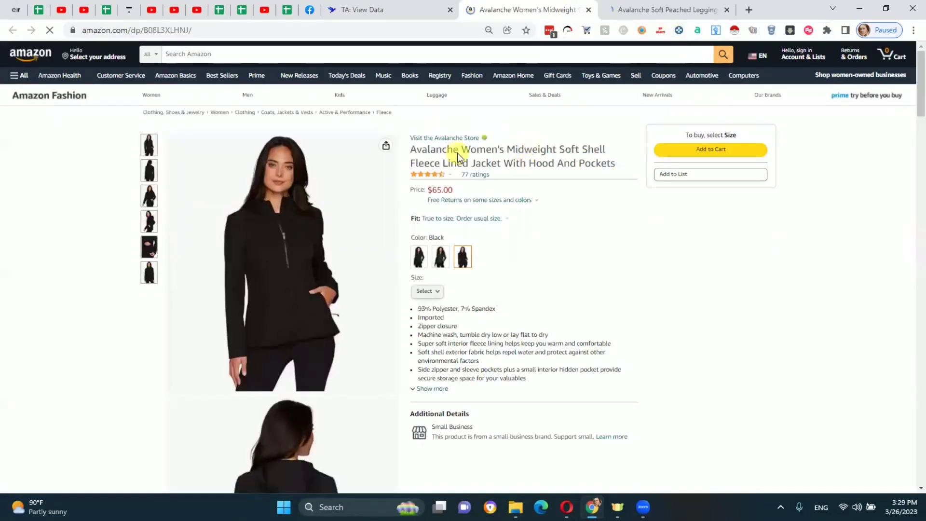
- View the Avalanche women's jacket listing on Amazon and close both Avalanche tabs
scroll(538, 277, "down", 5)
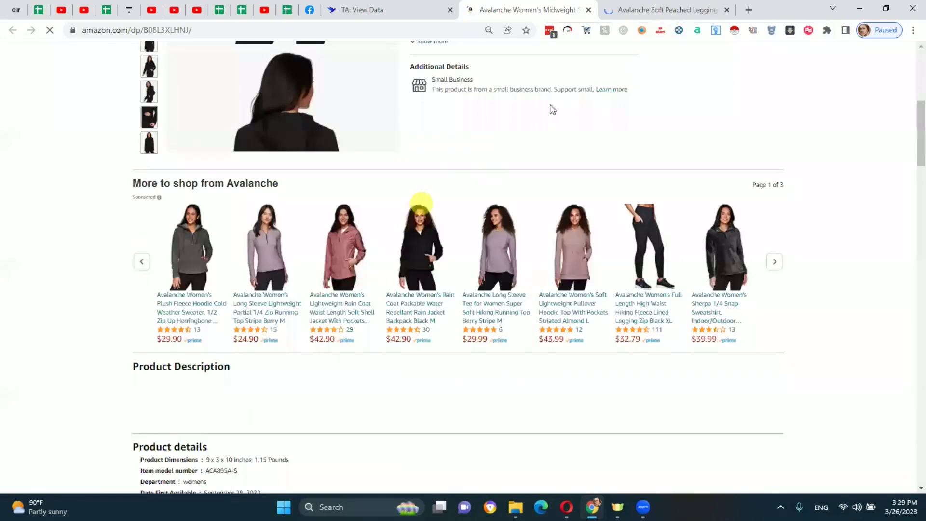
key("ctrl+w")
key("ctrl+w")
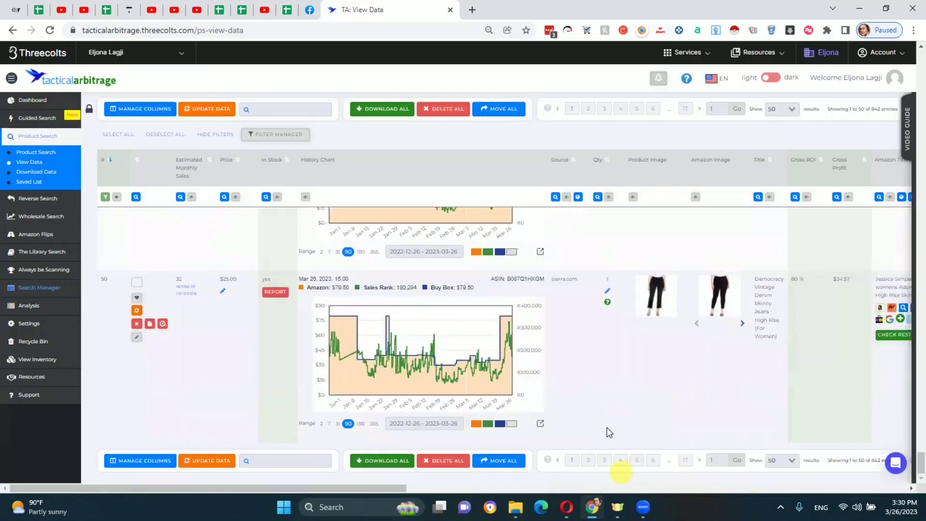
- Go to page 2 of the search results and review the history charts down to the Speedo one-piece swimsuit
left_click(588, 460)
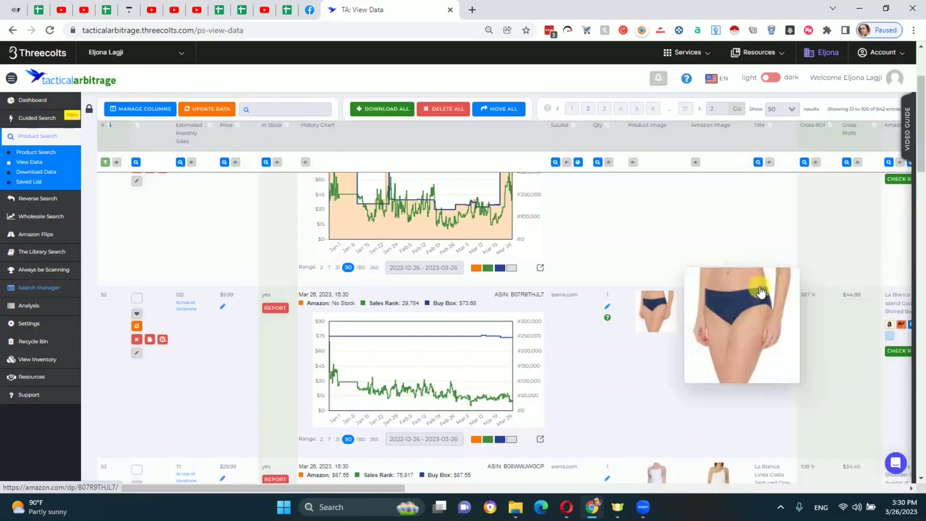
scroll(668, 390, "down", 10)
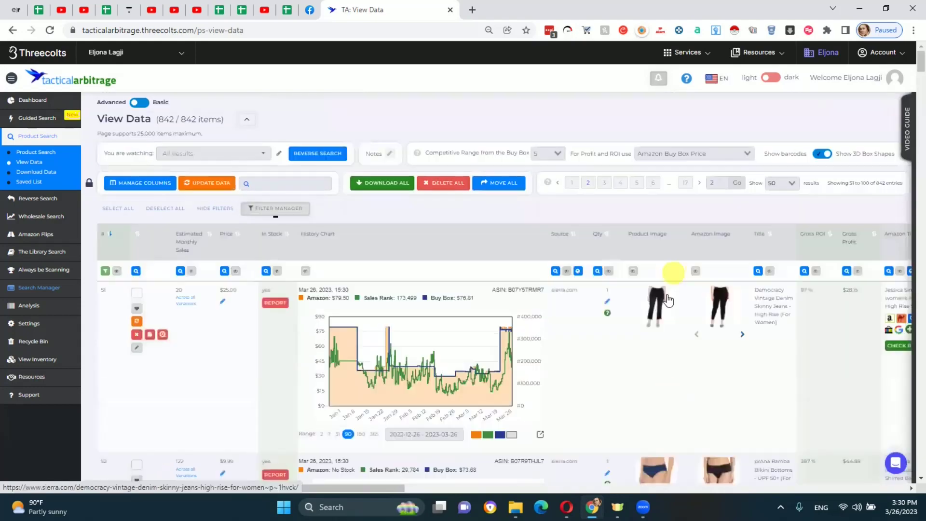
scroll(678, 378, "down", 5)
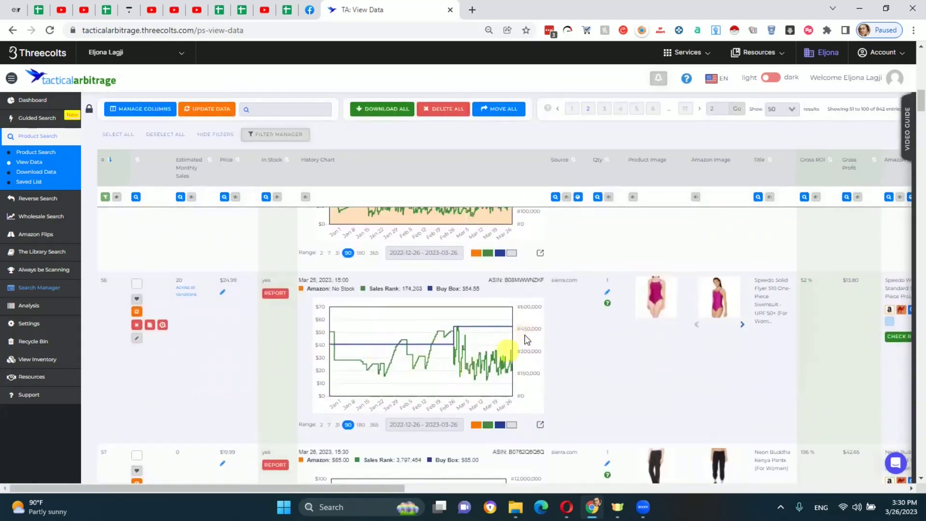
- Open the Sierra and Amazon pages of the Speedo Solid Flyer 510 swimsuit in new tabs, and return to View Data
middle_click(715, 294)
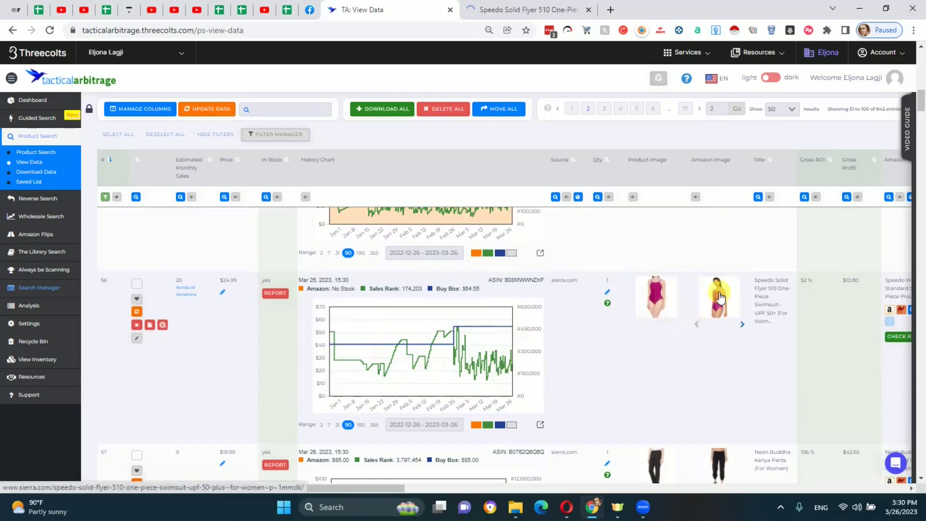
middle_click(719, 297)
key("ctrl+Tab")
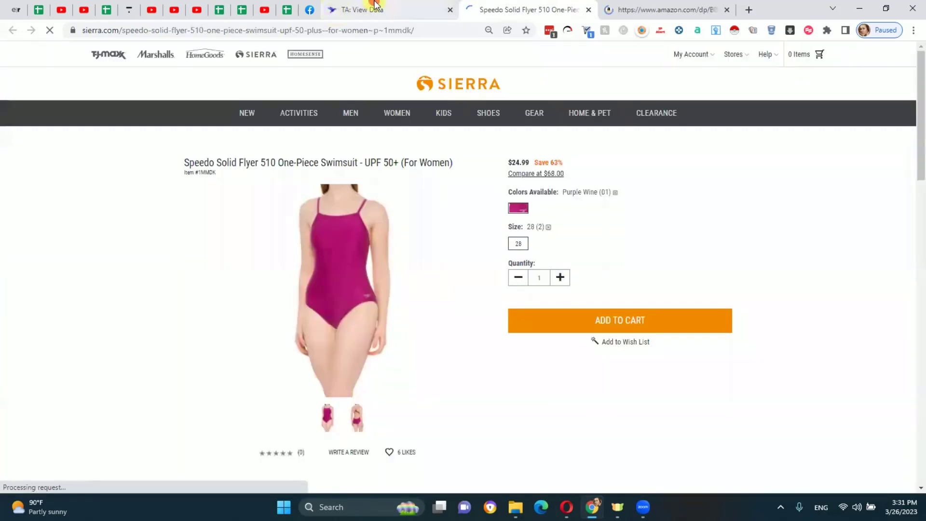
left_click(375, 6)
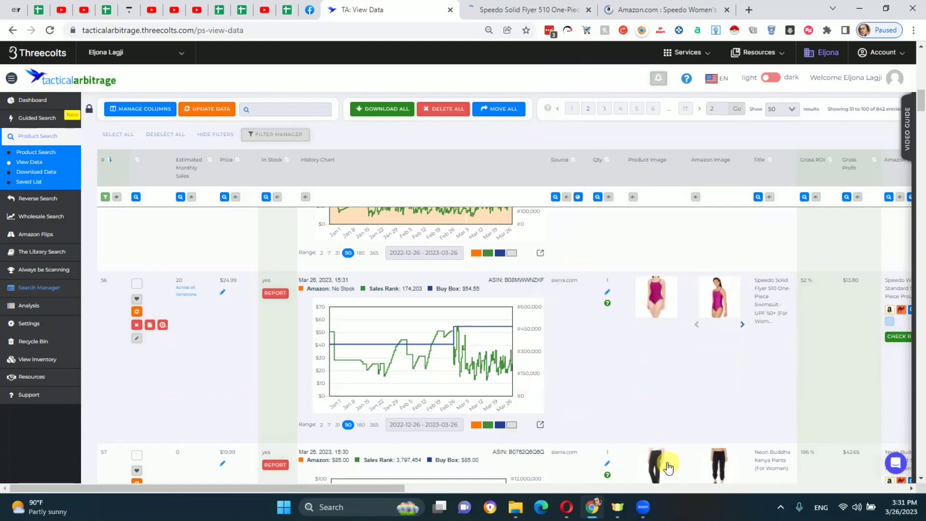
- Review the history charts of the results from the Speedo swimsuit down to the Ray-Ban Laramie sunglasses
mouse_move(659, 441)
scroll(661, 333, "down", 1)
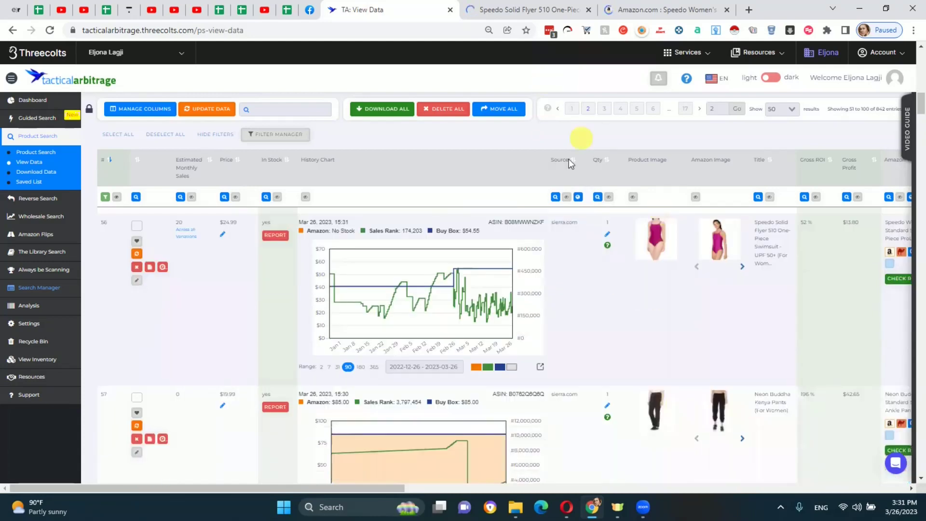
scroll(388, 282, "down", 6)
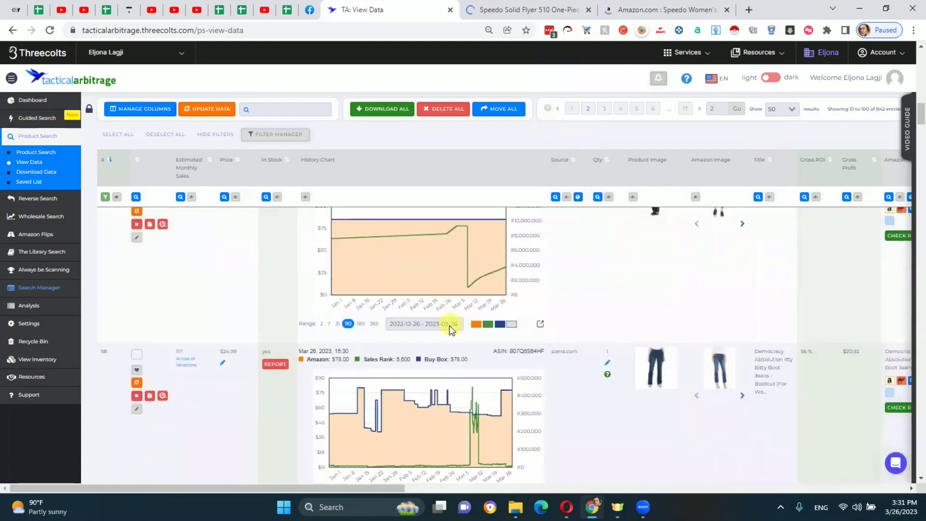
scroll(659, 366, "down", 2)
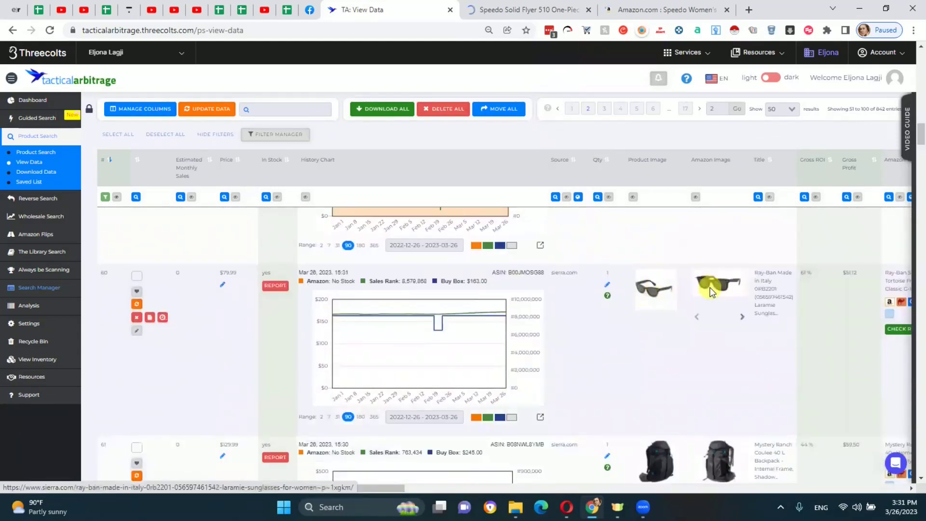
- Review the history charts of the results from the Ray-Ban sunglasses down to the Mystery Ranch Coulee 40 L backpack
scroll(678, 324, "down", 2)
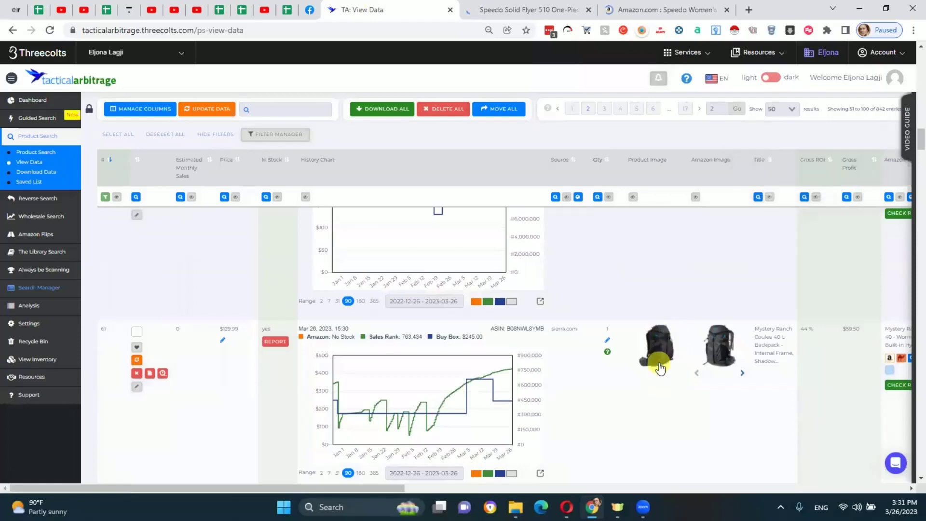
mouse_move(659, 367)
scroll(659, 367, "down", 1)
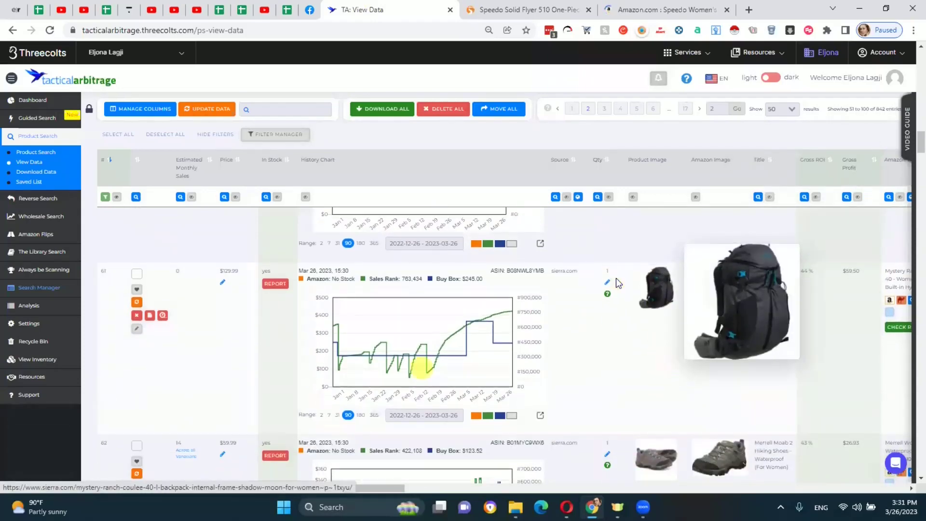
scroll(473, 305, "down", 1)
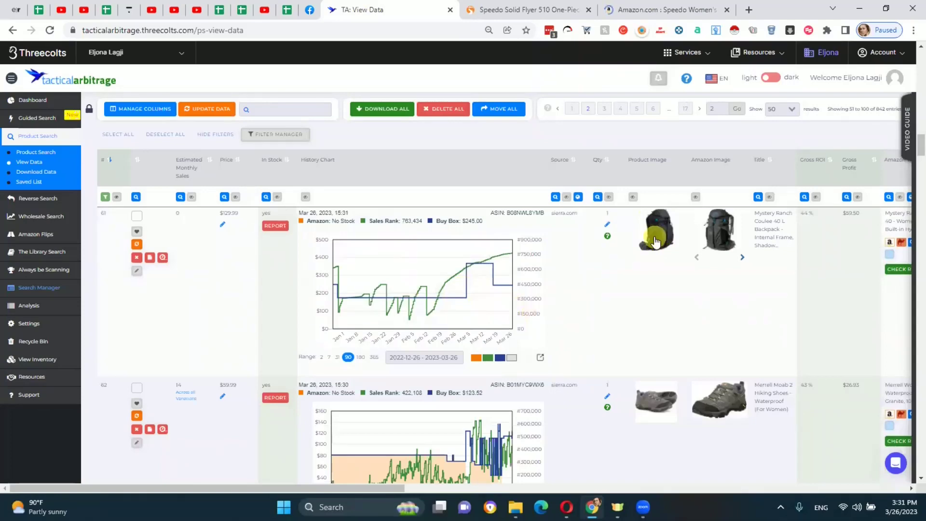
mouse_move(655, 241)
- View the Speedo swimsuit's Sierra page and select size 28 in Purple Wine on its Amazon listing
left_click(521, 9)
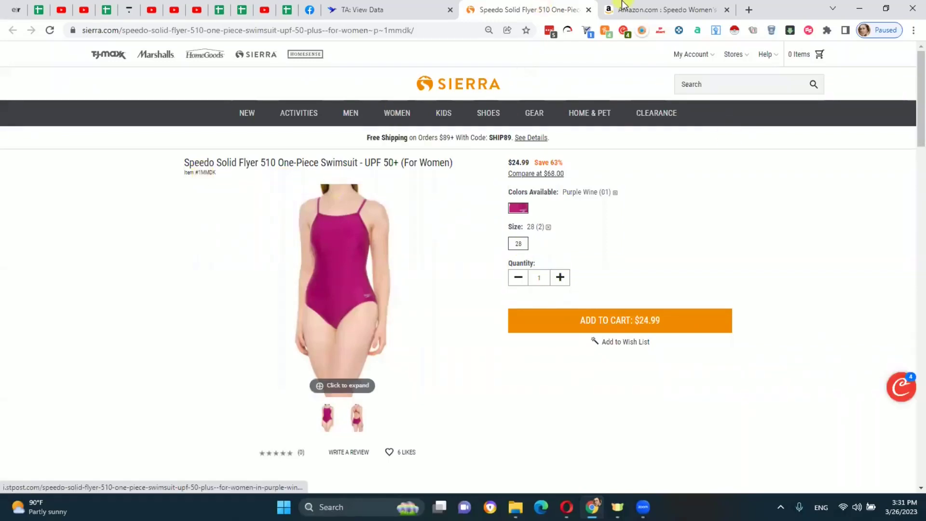
key("ctrl+Tab")
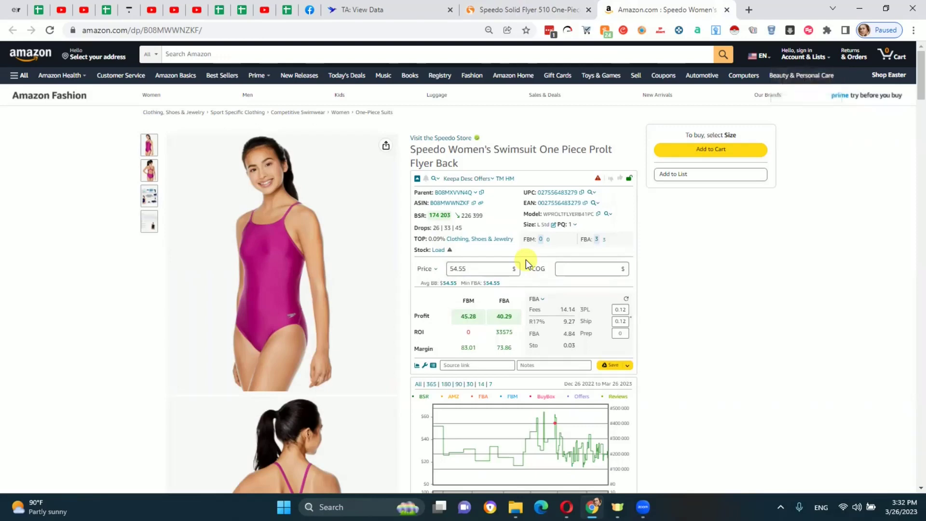
left_click(422, 240)
left_click(424, 265)
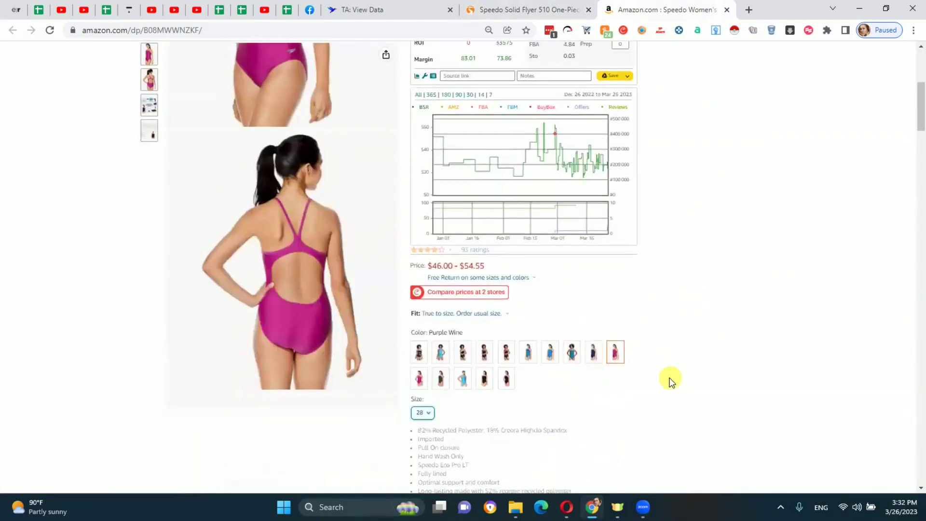
scroll(670, 381, "up", 5)
- Check the swimsuit's Sierra price, set the cost of goods to 25 on Amazon and examine the FBA profit breakdown
left_click(517, 10)
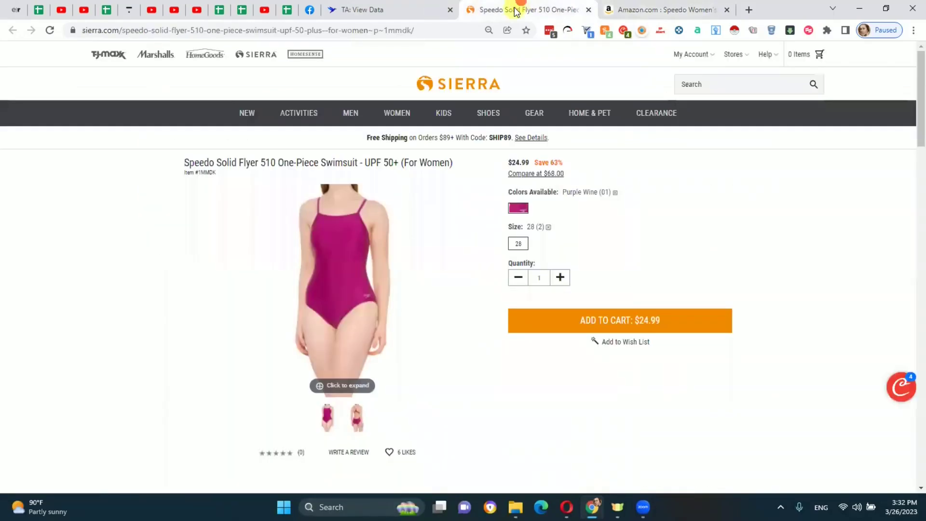
left_click(607, 10)
left_click(599, 289)
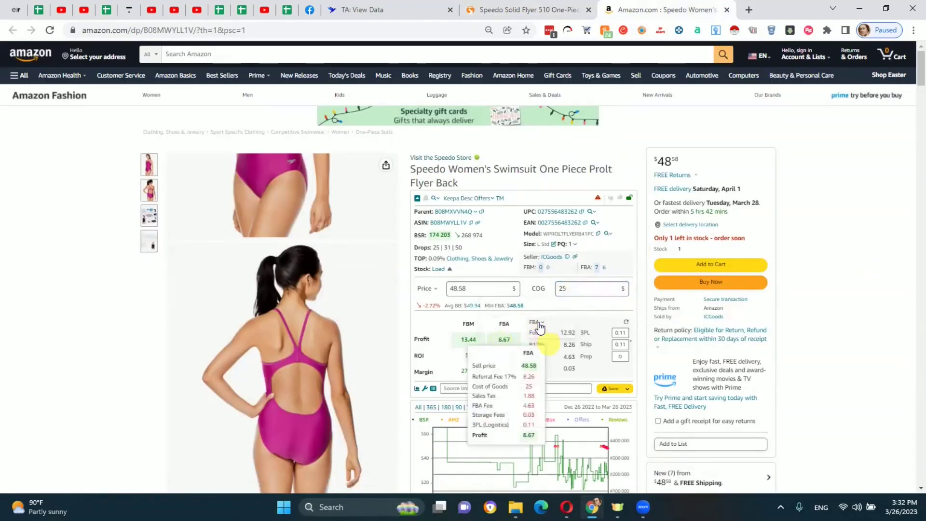
scroll(873, 320, "down", 3)
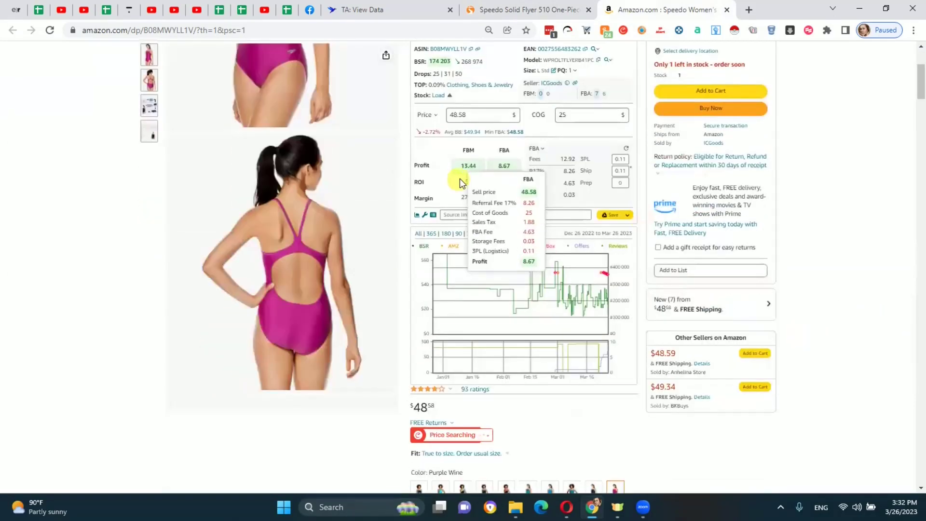
scroll(540, 314, "up", 3)
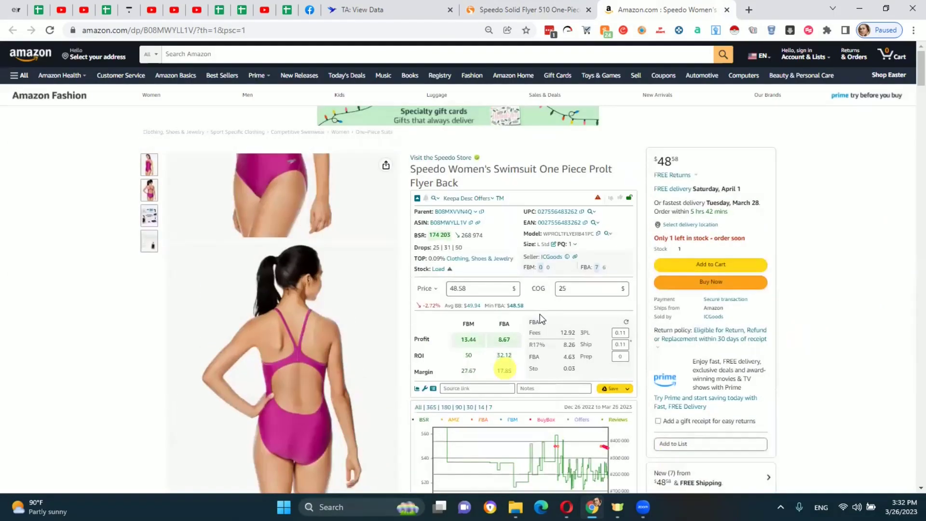
- Compare the Speedo swimsuit's Sierra and Amazon pages once more and close both tabs
key("ctrl+shift+Tab")
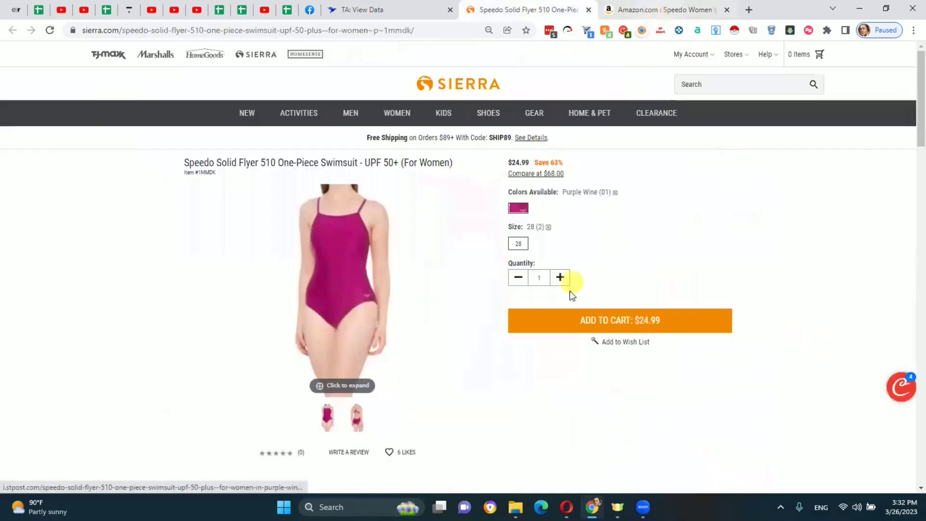
left_click(663, 11)
scroll(420, 75, "up", 5)
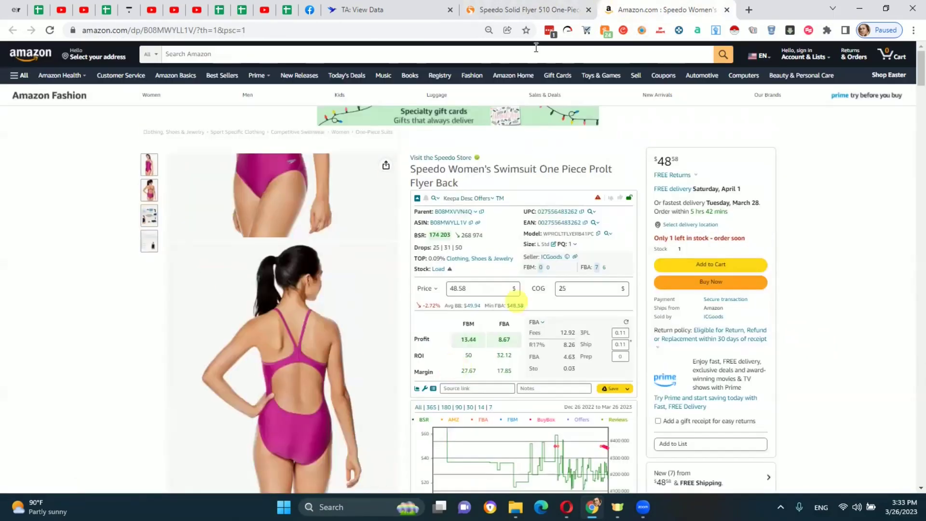
left_click(526, 10)
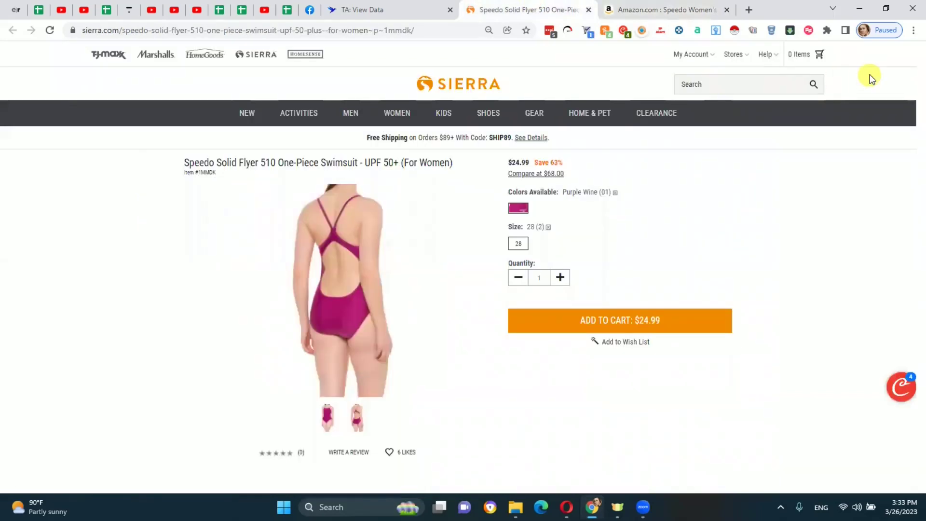
left_click(589, 10)
left_click(589, 10)
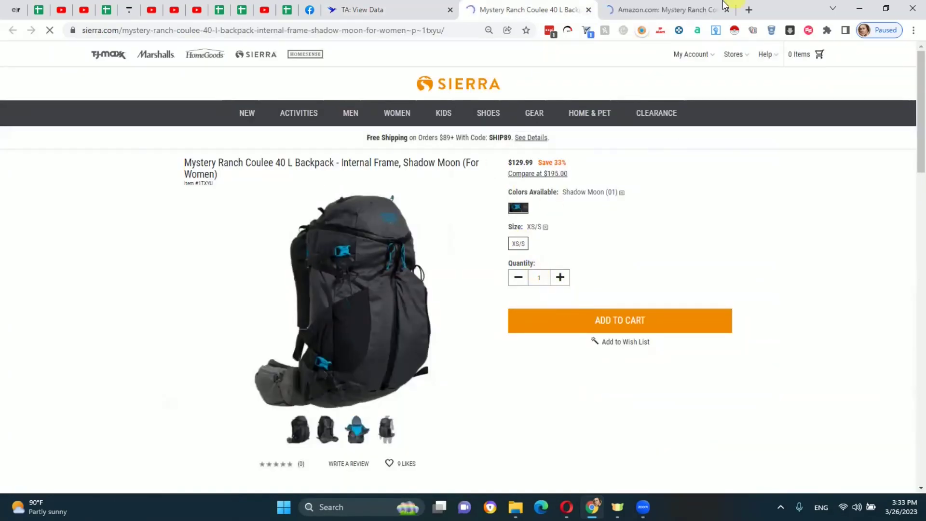
- Compare the Mystery Ranch Coulee 40 backpack on Sierra and Amazon, and select size XS/S on the Amazon listing
left_click(666, 9)
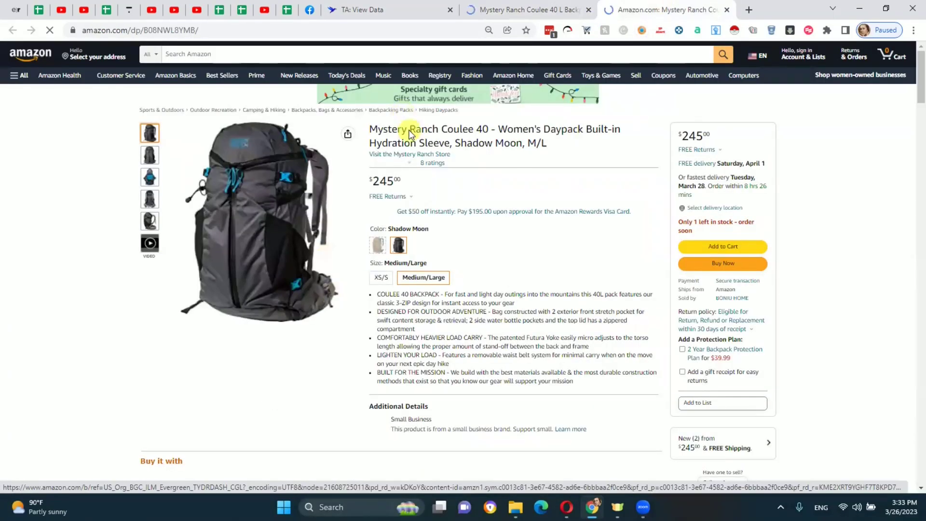
key("ctrl+shift+Tab")
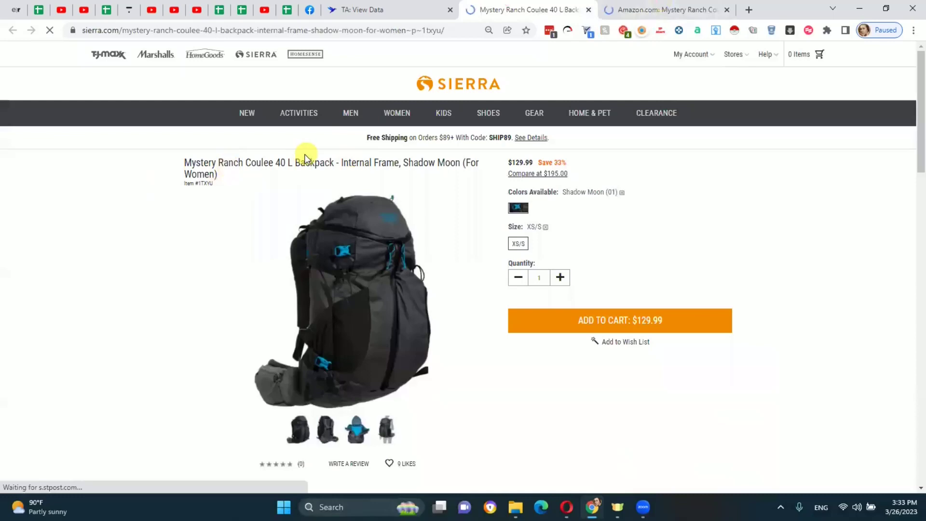
key("ctrl+Tab")
left_click(530, 9)
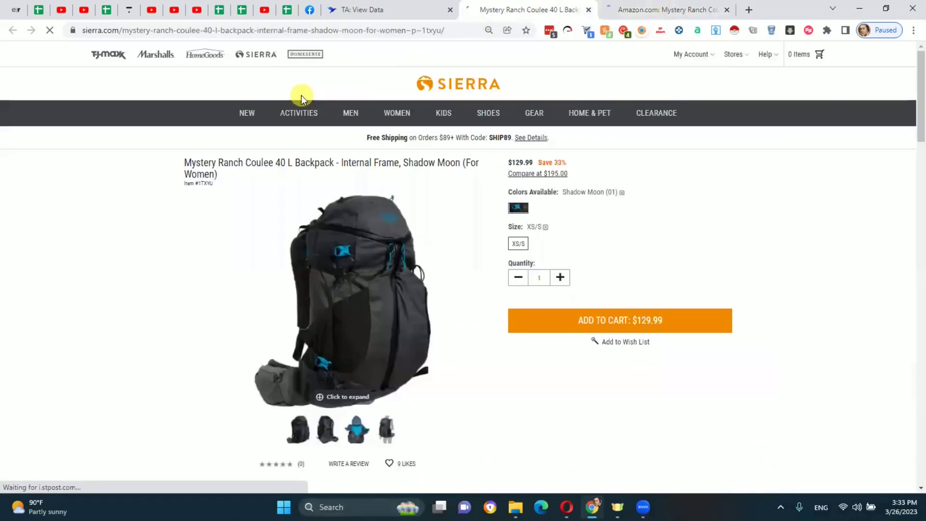
key("ctrl+Tab")
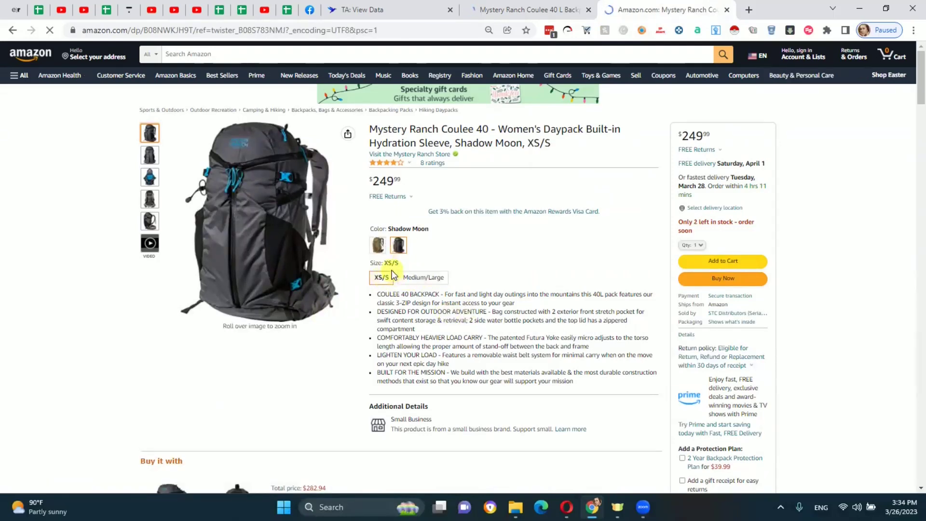
left_click(526, 9)
left_click(663, 9)
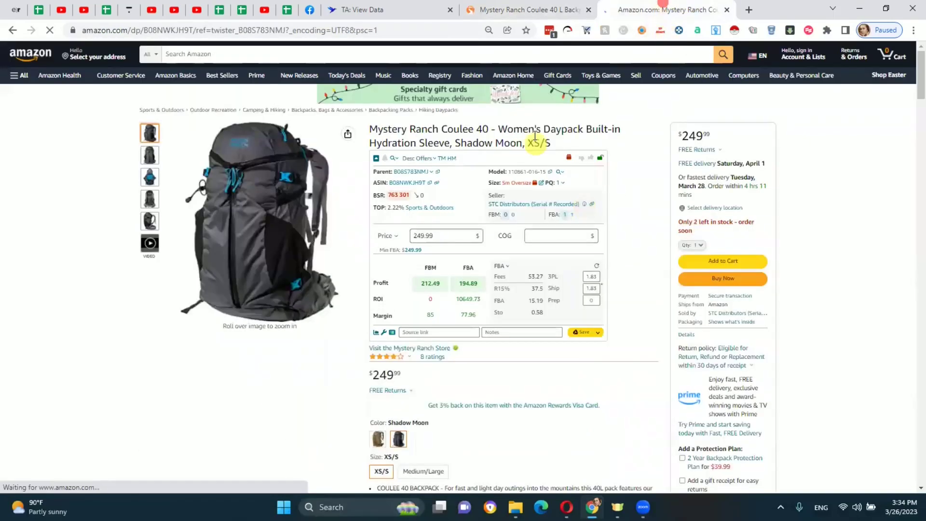
- Check the backpack's Sierra price and set the cost of goods to 130 in the Amazon listing's profit calculator
scroll(526, 244, "down", 5)
scroll(610, 282, "up", 5)
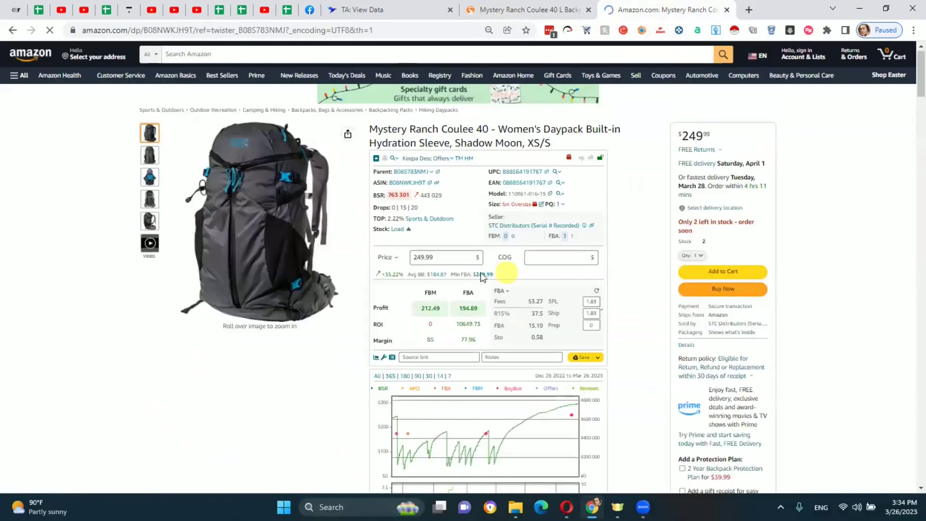
key("ctrl+shift+Tab")
key("ctrl+Tab")
left_click(561, 257)
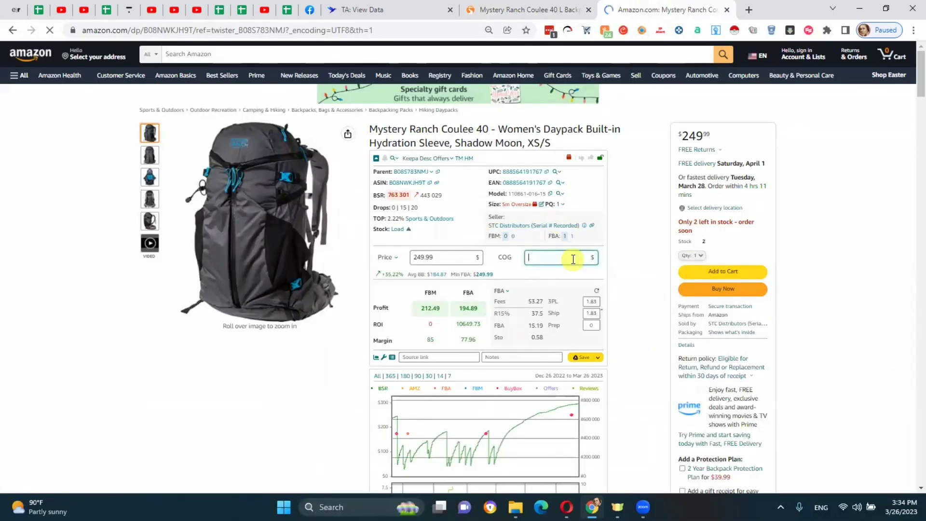
type("130")
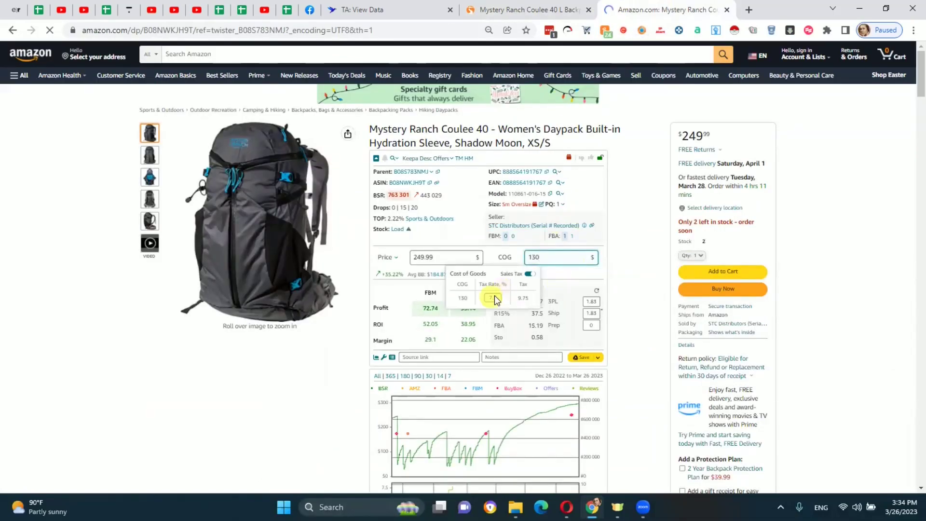
left_click(341, 346)
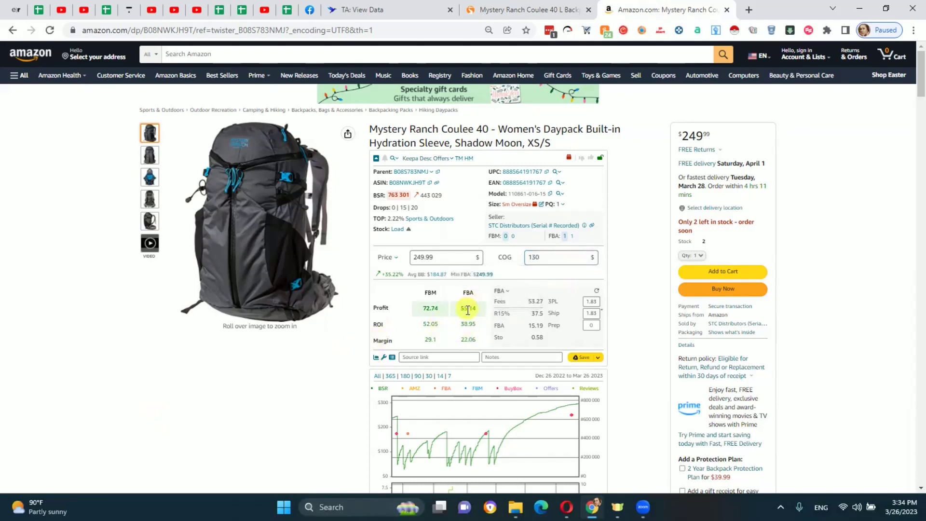
- Examine the backpack's one-year Keepa price history and open the details of the $249 Buy Box offer
scroll(546, 293, "down", 6)
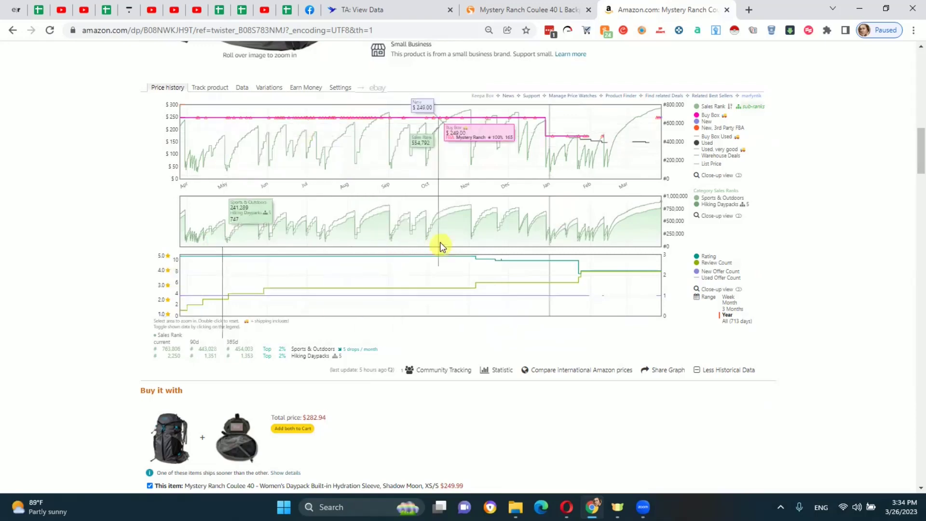
scroll(440, 242, "up", 2)
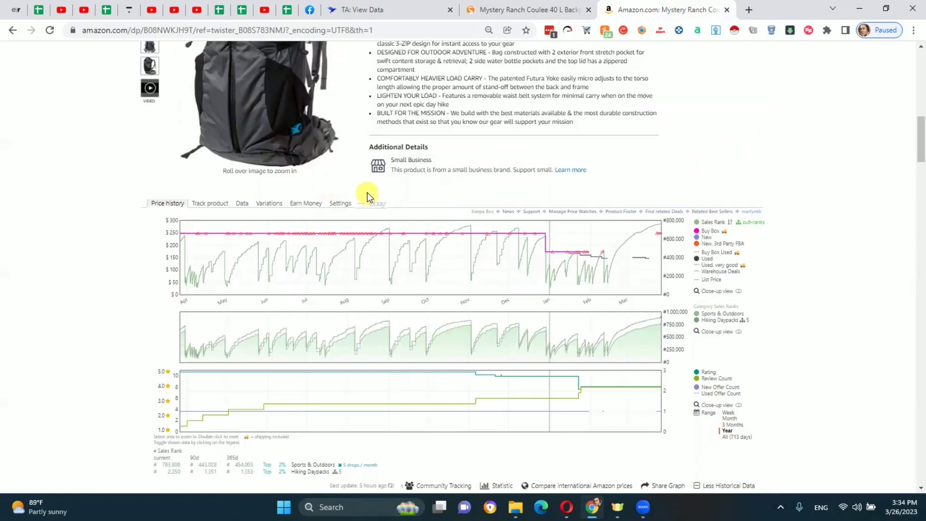
scroll(685, 345, "up", 6)
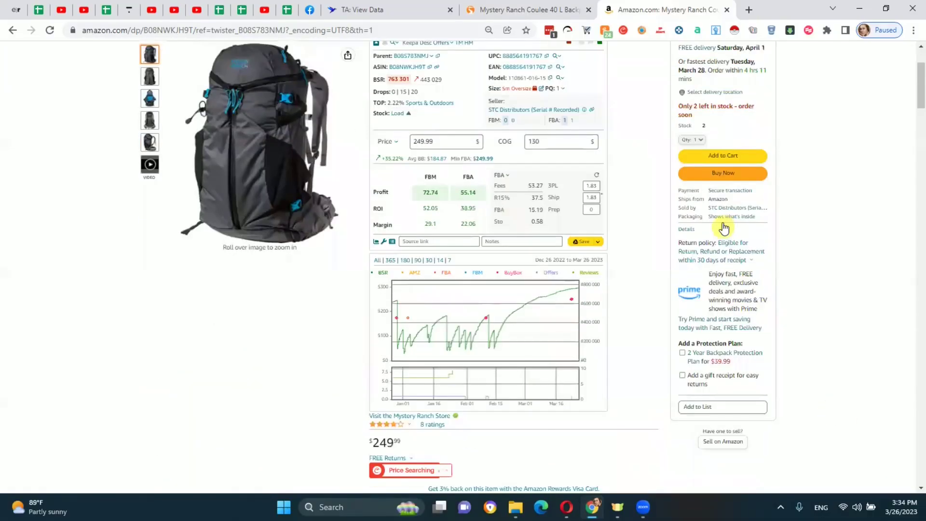
scroll(726, 208, "down", 7)
left_click(436, 75)
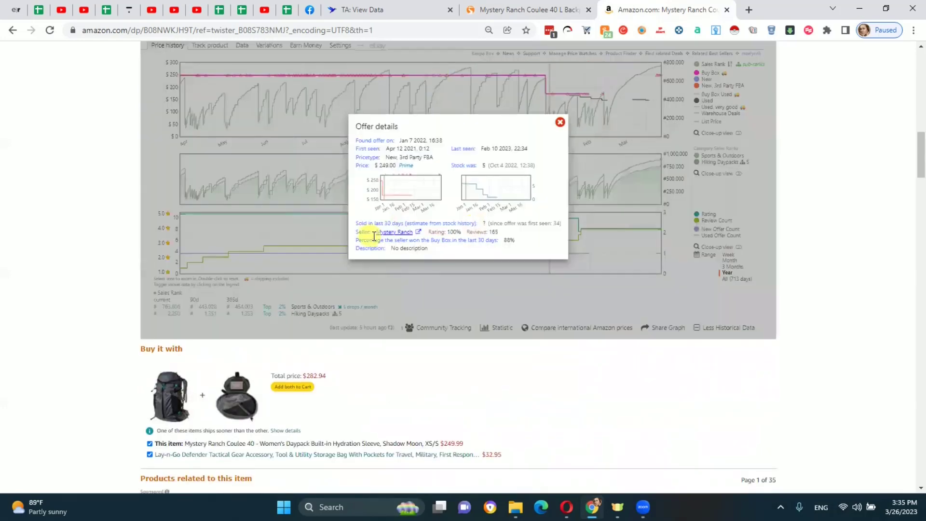
- Recheck the backpack's listing and seller information, and close the offer details on the price history chart
scroll(529, 306, "up", 8)
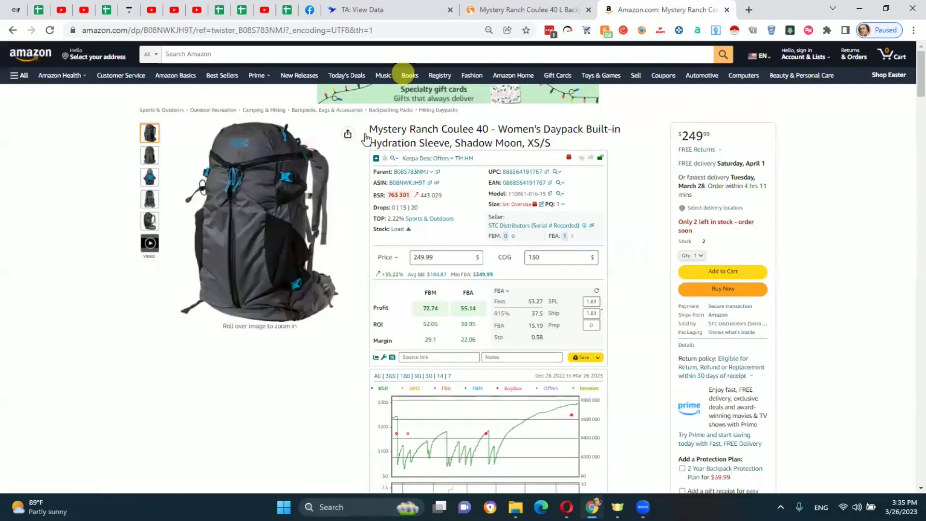
scroll(716, 332, "down", 8)
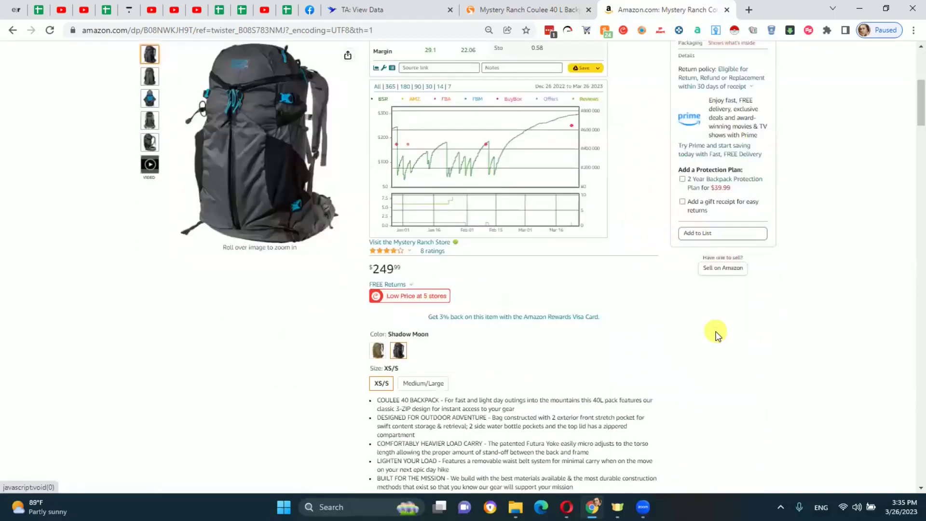
scroll(716, 331, "down", 4)
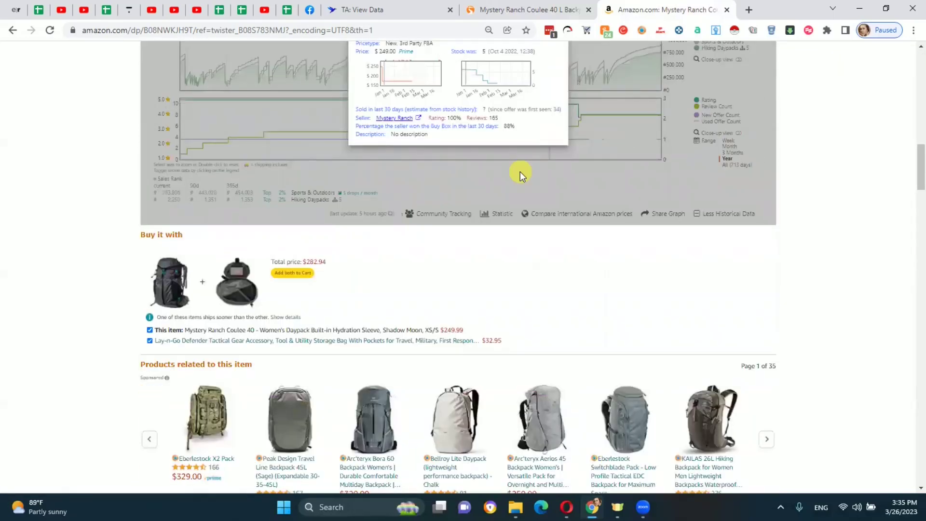
scroll(520, 171, "up", 1)
left_click(558, 67)
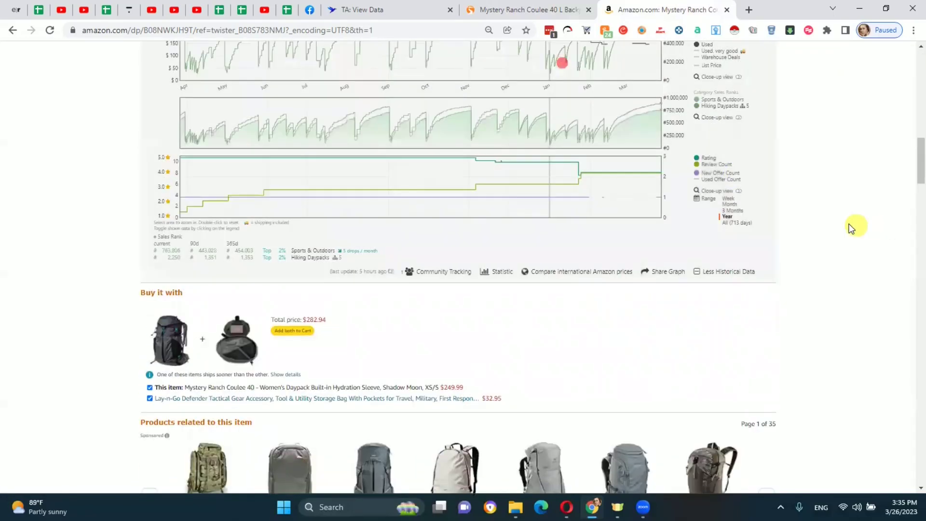
- Inspect the details of the $174.30 Buy Box offer on the price history chart, and close the backpack's Sierra tab
mouse_move(569, 196)
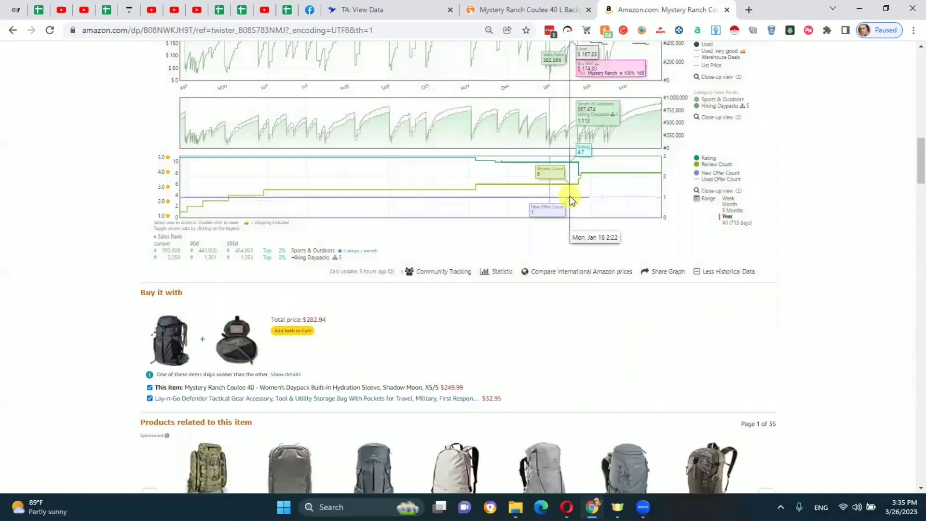
scroll(570, 196, "up", 2)
left_click(584, 154)
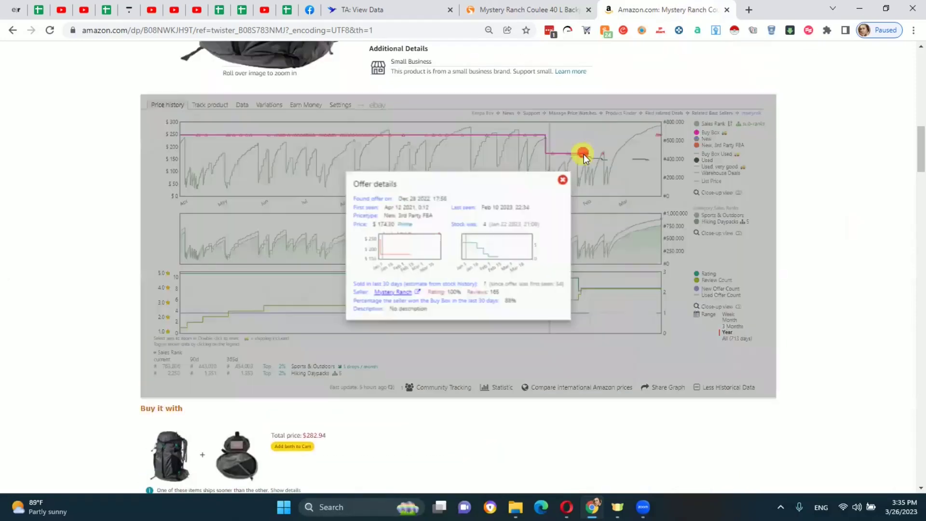
left_click(531, 11)
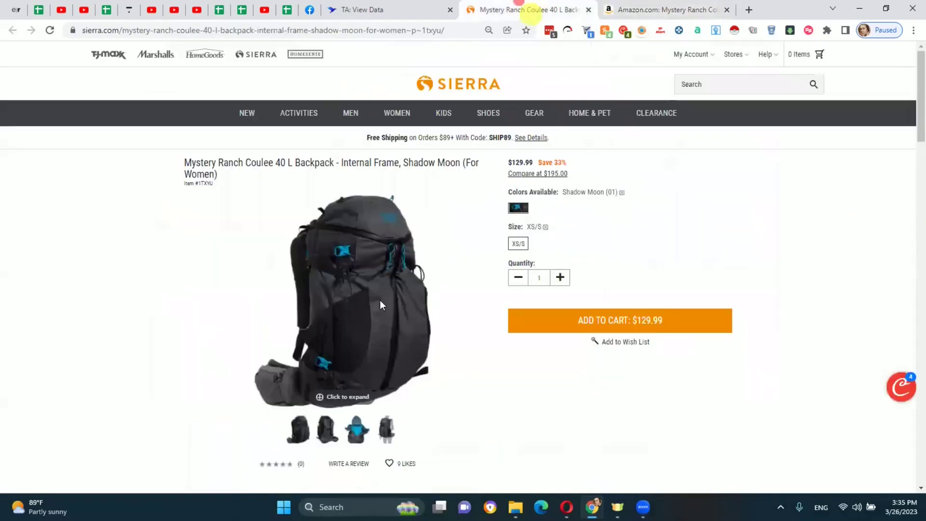
left_click(588, 10)
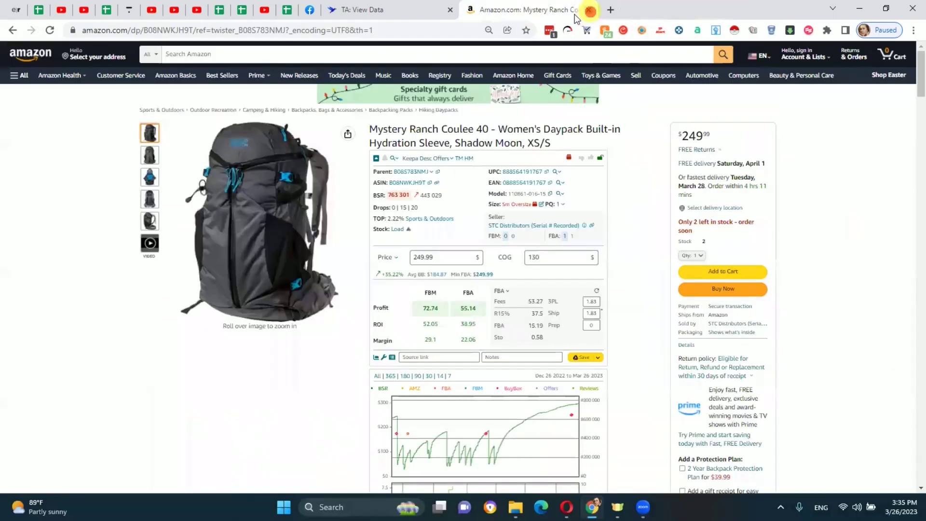
- Close the Mystery Ranch Amazon listing and open the Sierra and Amazon pages for the Mammut Lithium Crest and Thule EnRoute backpacks
left_click(590, 9)
scroll(481, 306, "down", 5)
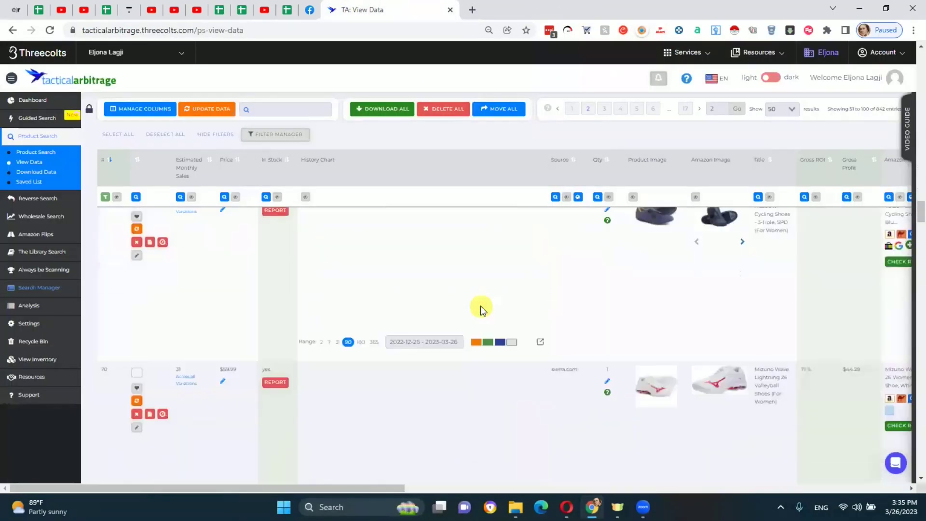
scroll(480, 306, "down", 5)
scroll(489, 298, "down", 5)
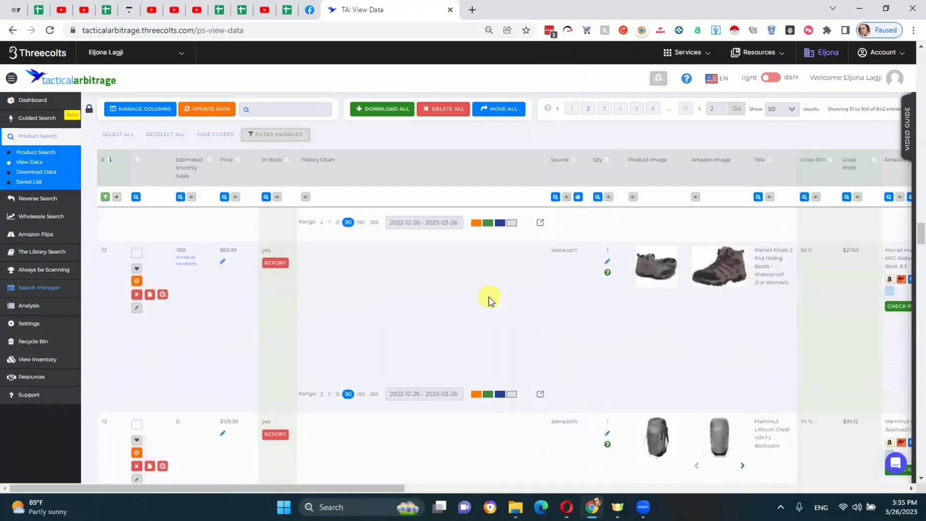
scroll(489, 296, "down", 3)
left_click(725, 285)
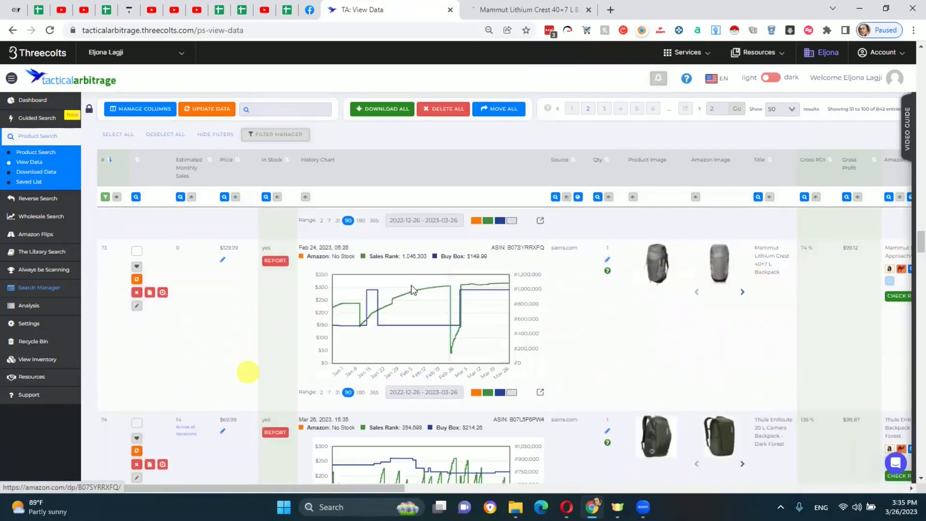
left_click(413, 289)
scroll(484, 401, "down", 2)
left_click(648, 331)
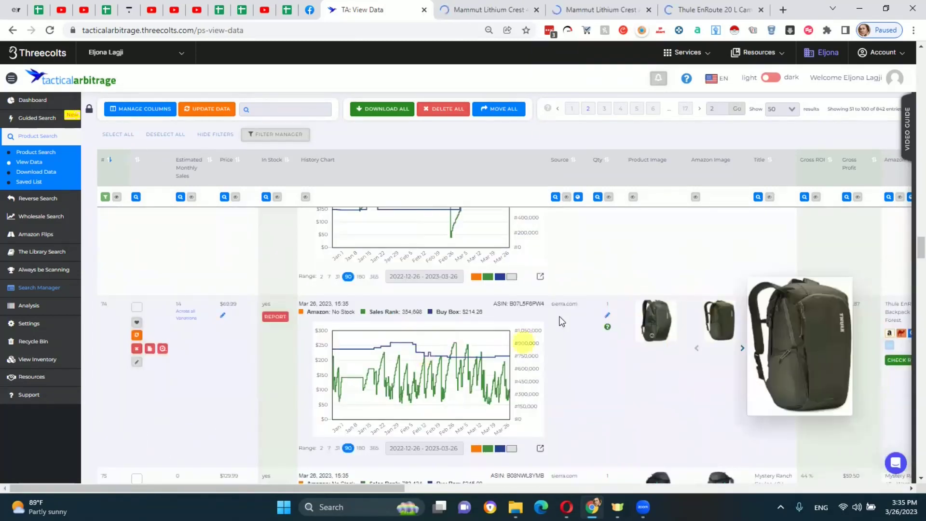
- Compare the Mammut Lithium Crest backpack's Sierra and Amazon pages and show its one-year Keepa price history
key("ctrl+Tab")
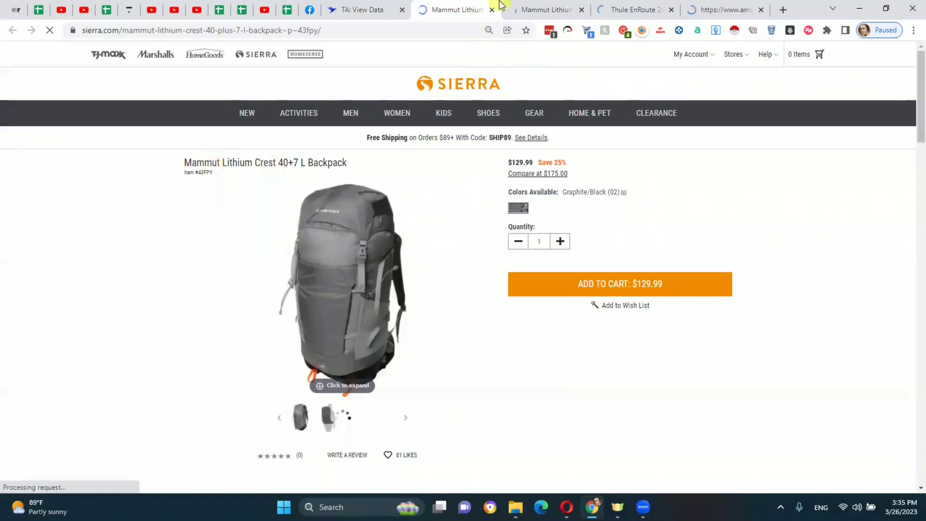
left_click(541, 10)
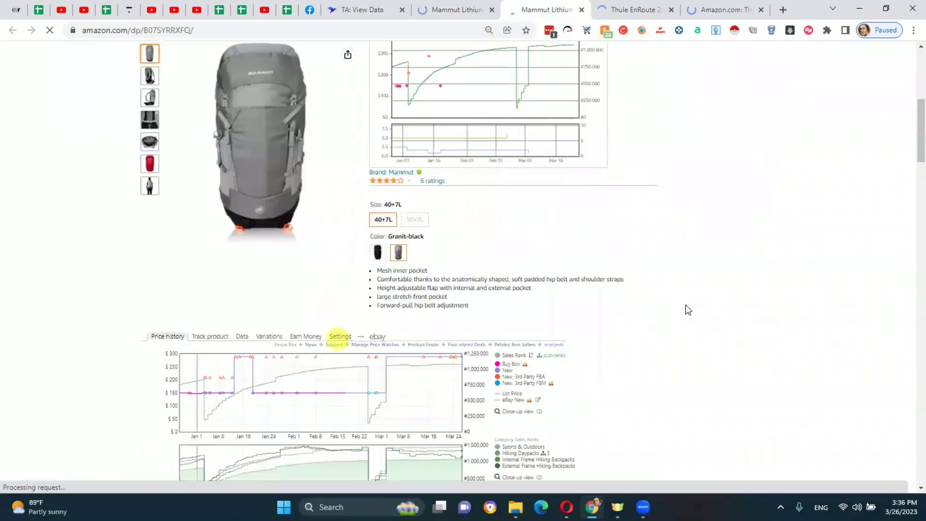
scroll(355, 204, "down", 3)
left_click(529, 391)
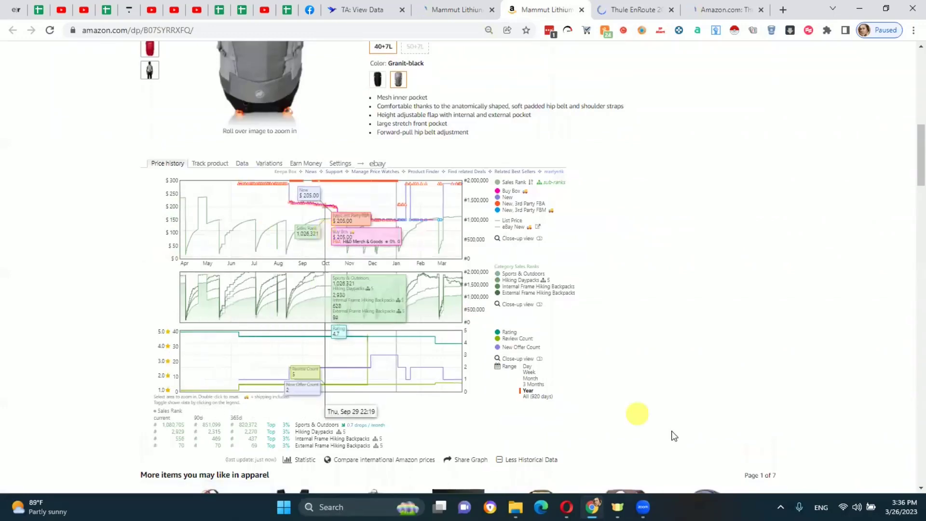
- Recheck the Mammut backpack's Amazon listing details and close its Sierra and Amazon tabs
scroll(667, 397, "up", 10)
key("ctrl+shift+Tab")
key("ctrl+w")
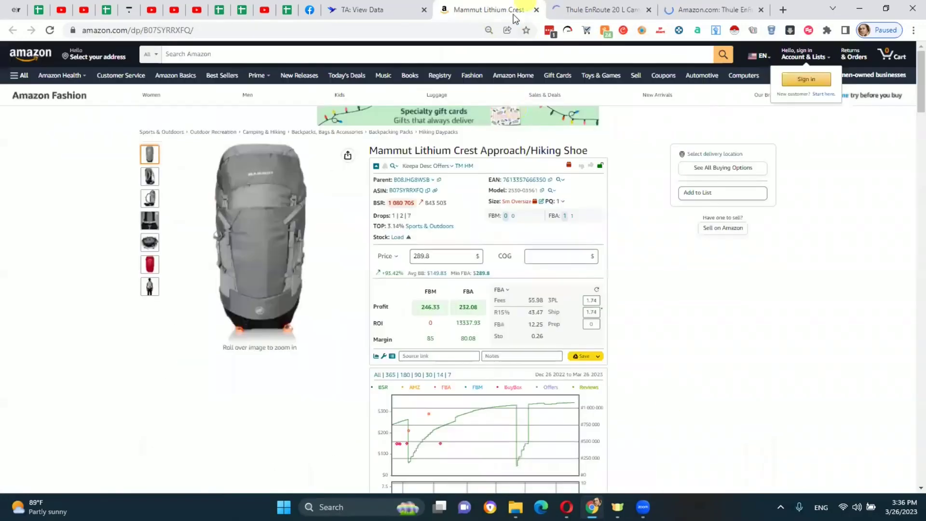
left_click(537, 10)
- Compare the Thule EnRoute backpack's size and price between its Sierra and Amazon pages
key("ctrl+Tab")
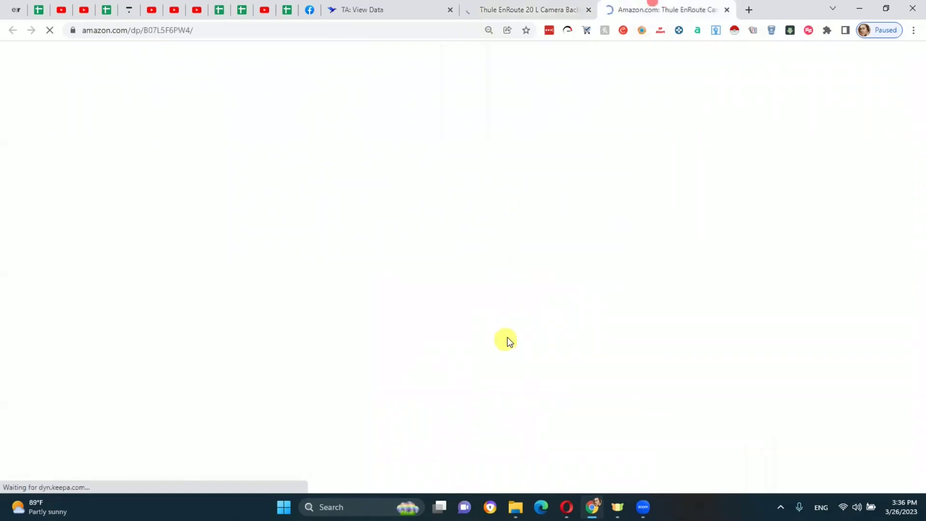
key("ctrl+shift+Tab")
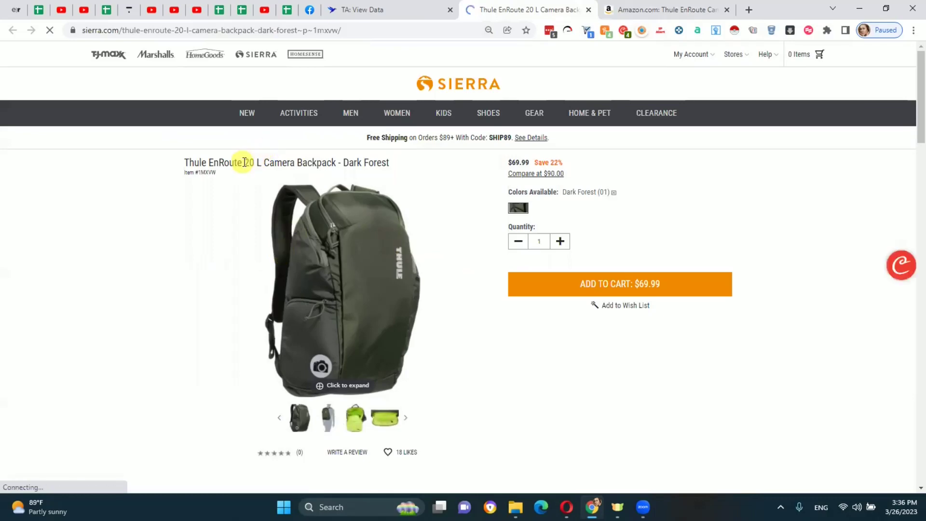
left_click(696, 8)
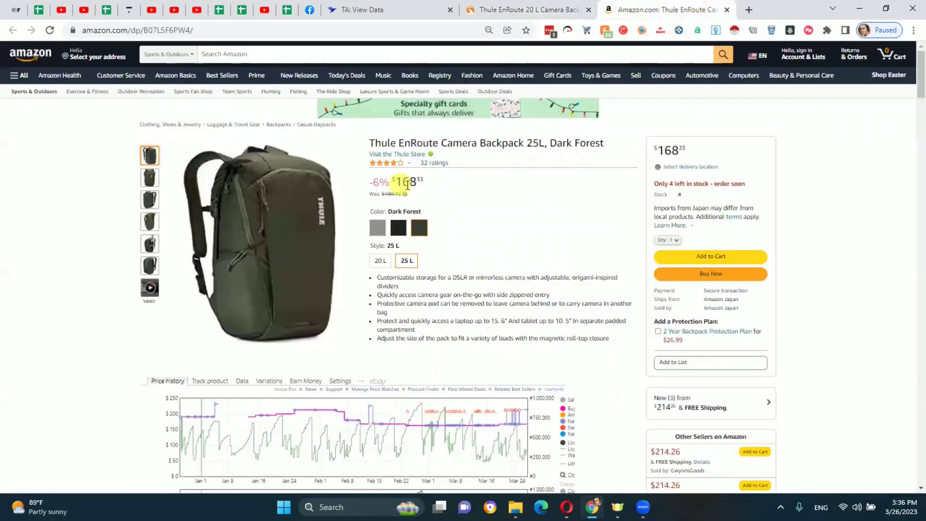
left_click(562, 7)
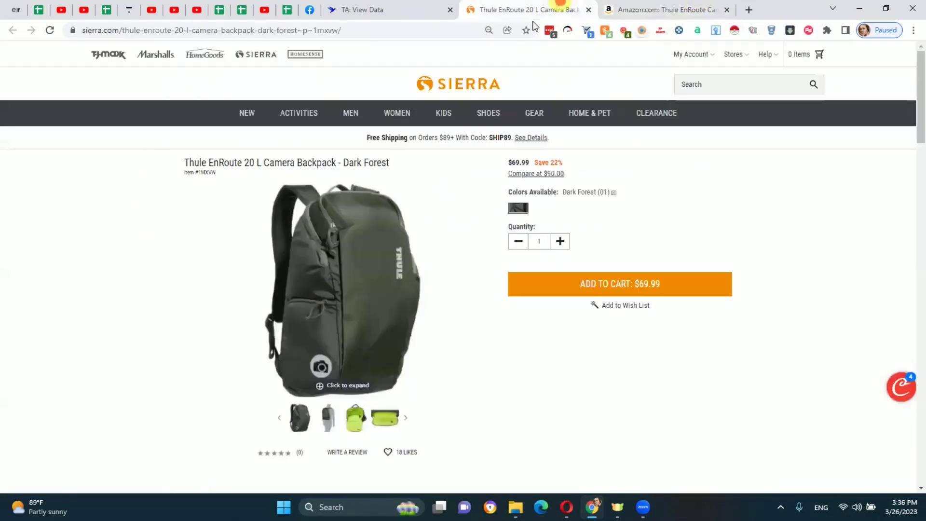
left_click(706, 6)
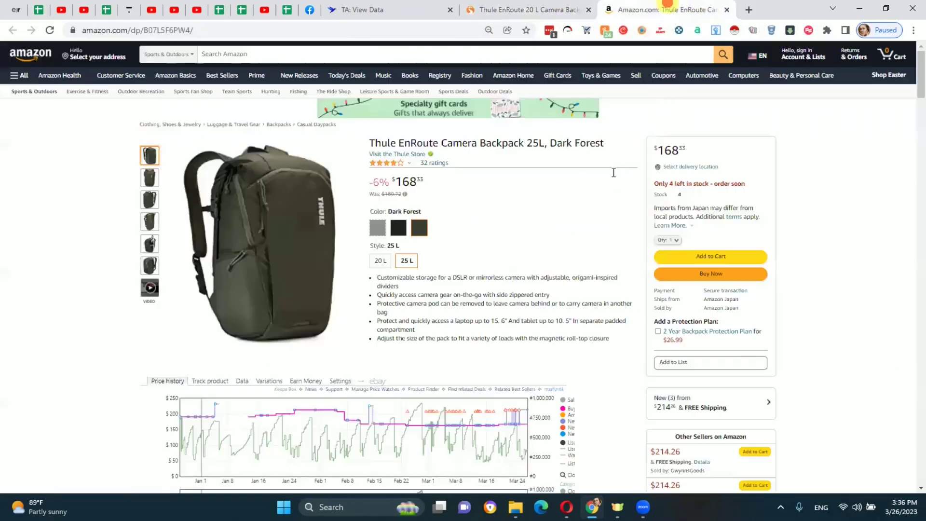
- Switch the Thule backpack's Amazon listing to the 20 L style and recheck its Sierra price
left_click(381, 261)
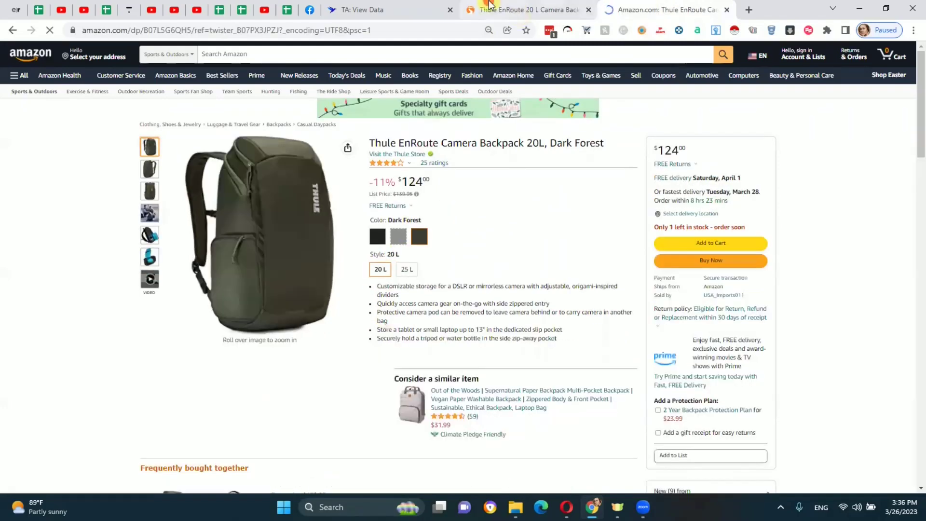
left_click(488, 7)
left_click(666, 9)
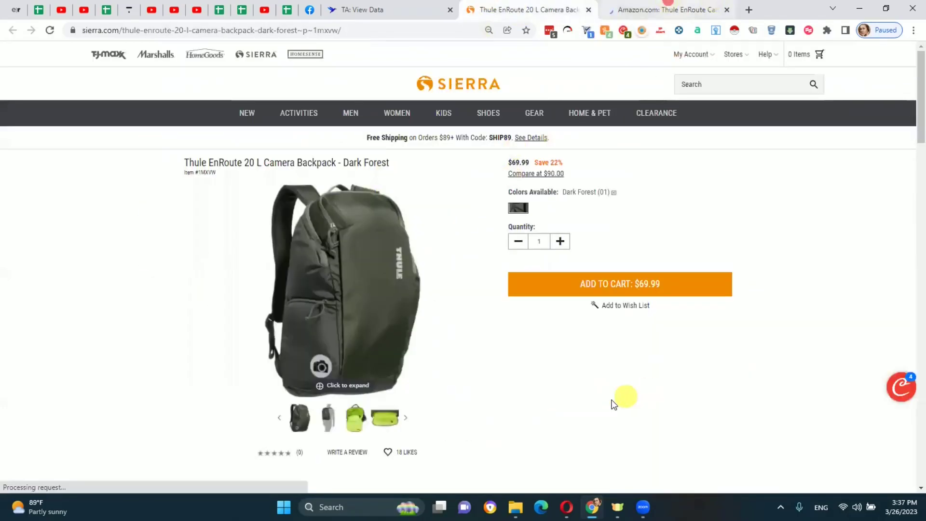
left_click(540, 10)
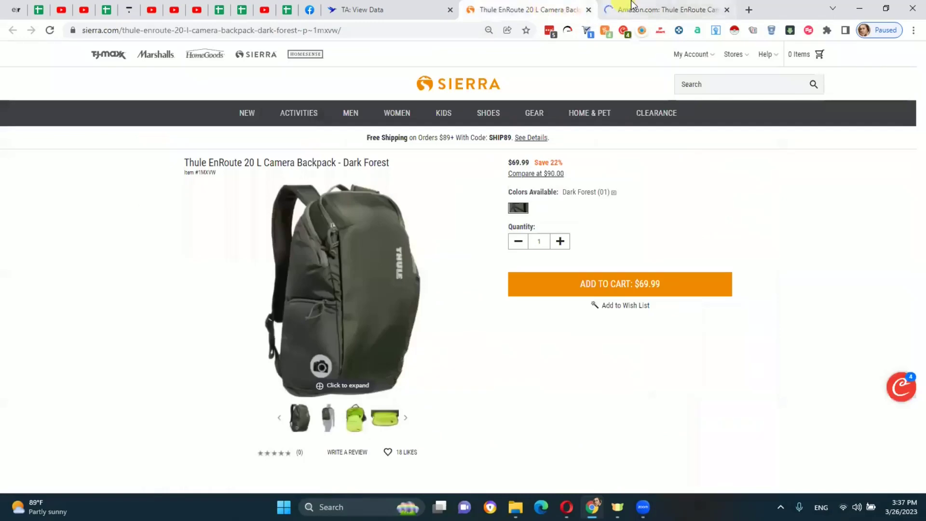
- Set the cost of goods to 70 in the profit calculator on the Thule 20 L backpack's Amazon listing
left_click(646, 8)
left_click(565, 253)
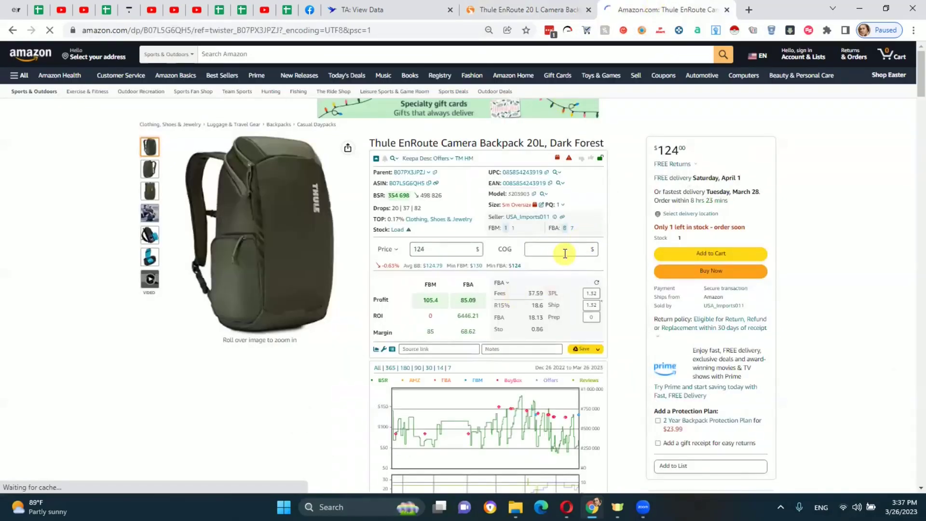
type("70")
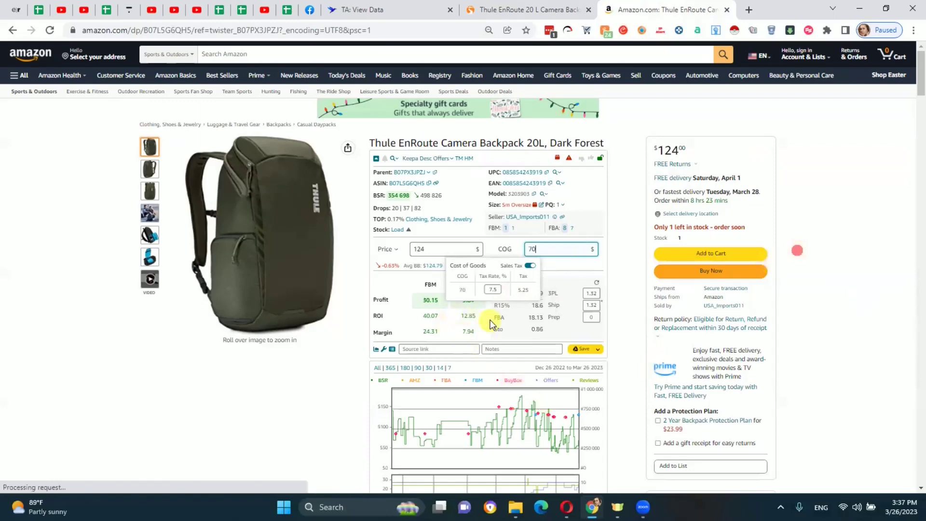
- Examine the Thule backpack's Keepa price history and close its Amazon and Sierra tabs
scroll(578, 302, "down", 15)
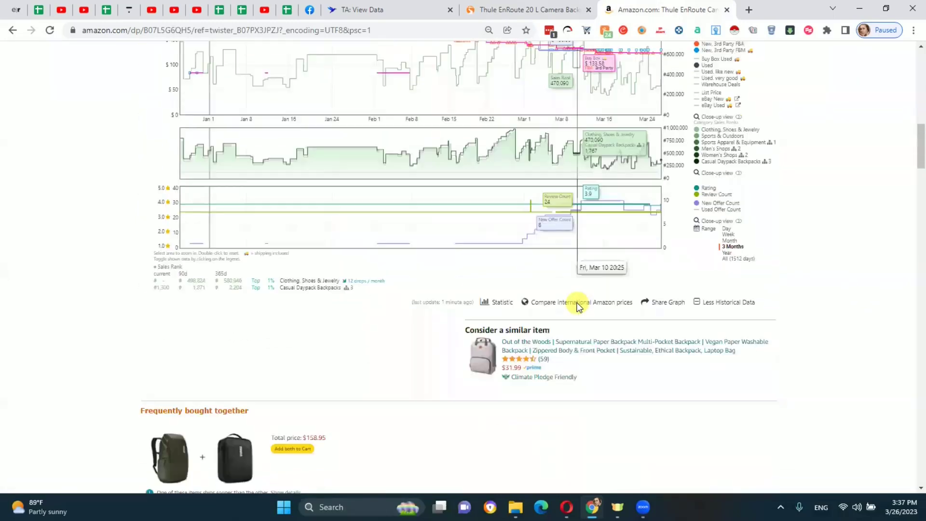
key("ctrl+w")
key("ctrl+w")
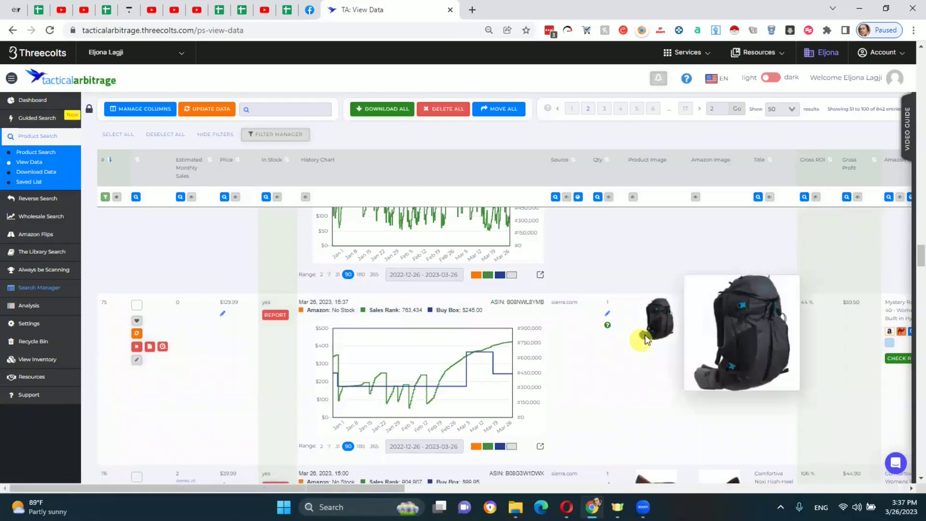
- Compare the Sierra and Amazon product images for the Mystery Ranch Coulee backpack and Eagle Creek Explore crossbody bag results
mouse_move(652, 323)
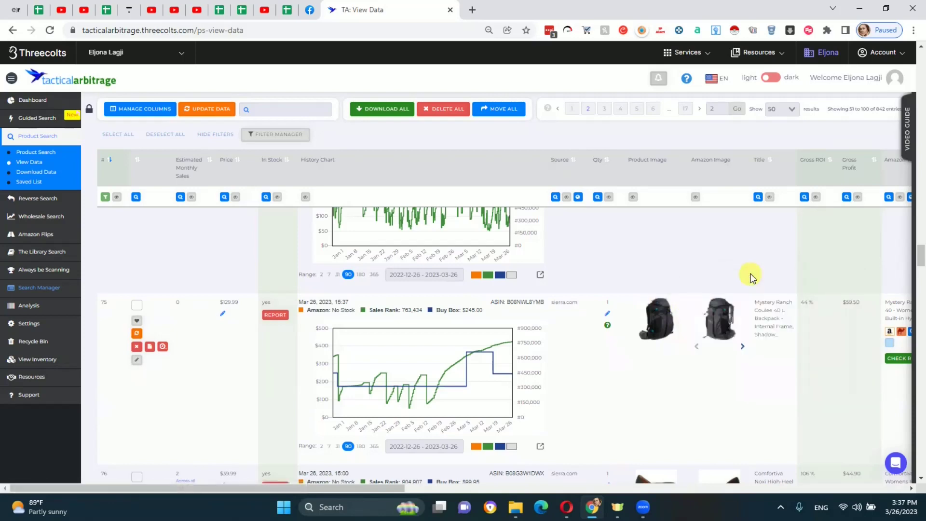
mouse_move(680, 315)
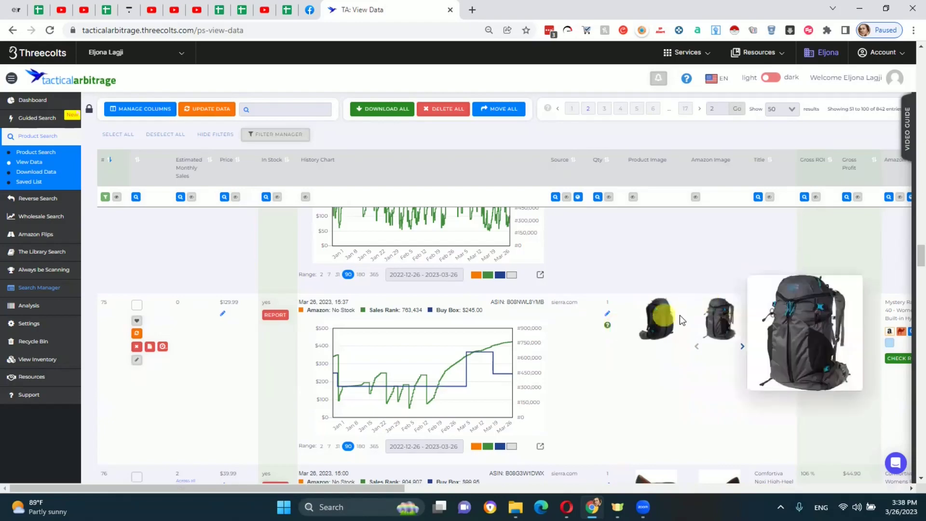
scroll(743, 348, "down", 15)
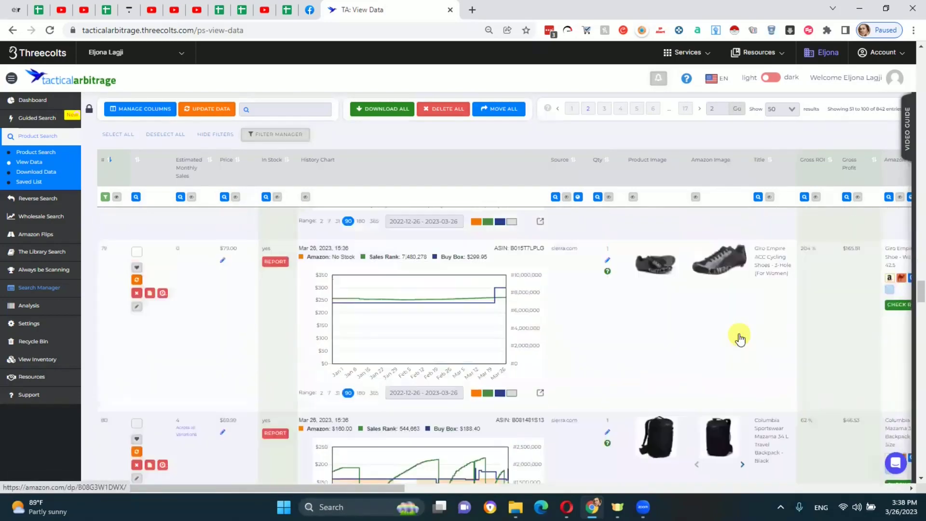
scroll(741, 340, "down", 12)
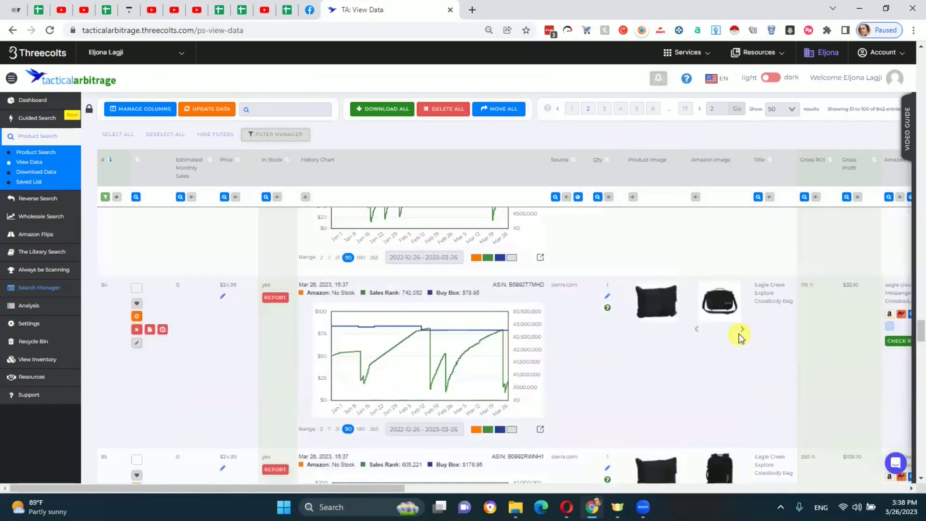
mouse_move(654, 368)
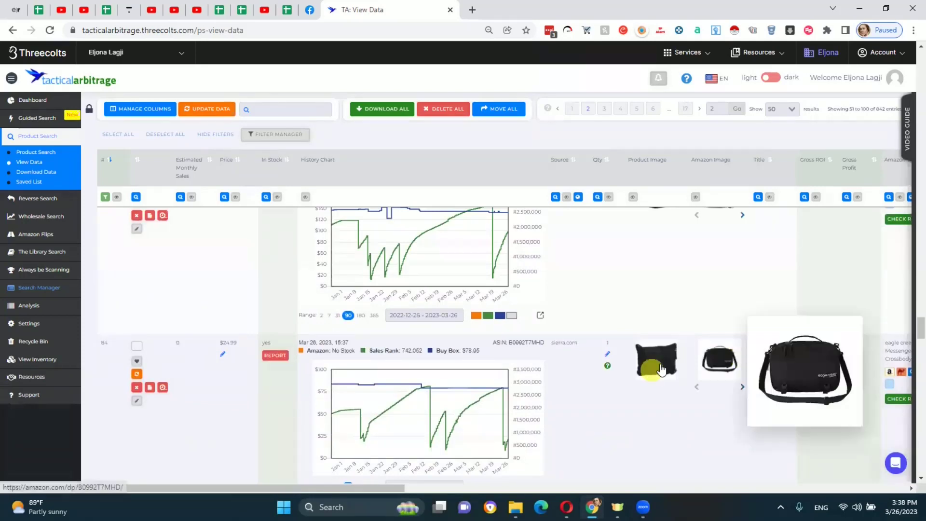
scroll(762, 367, "down", 1)
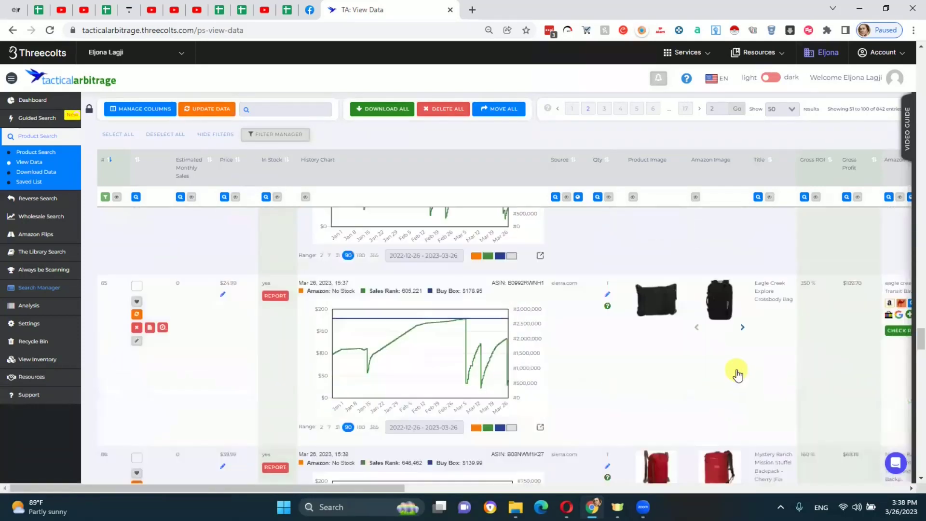
- Review the remaining results on page 2, comparing product images and price charts for the Columbia and Spyder clothing
scroll(714, 321, "down", 8)
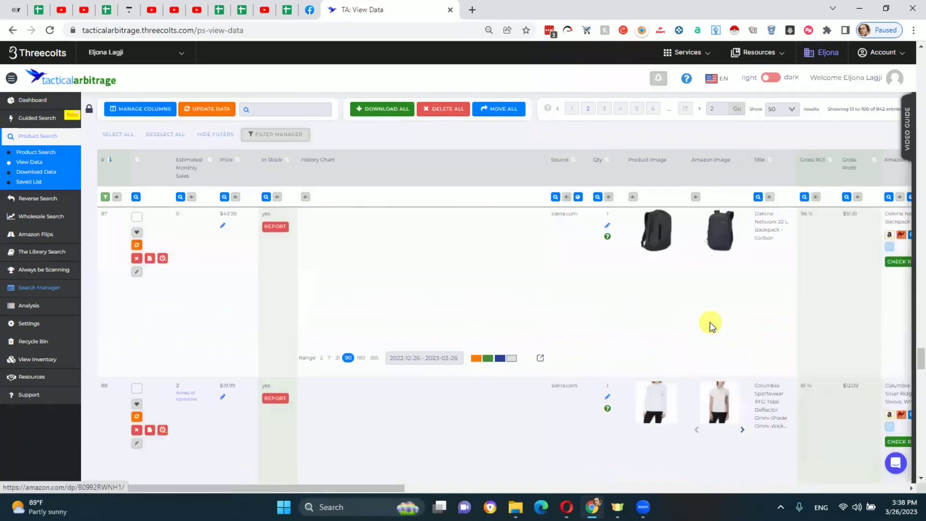
scroll(711, 327, "down", 2)
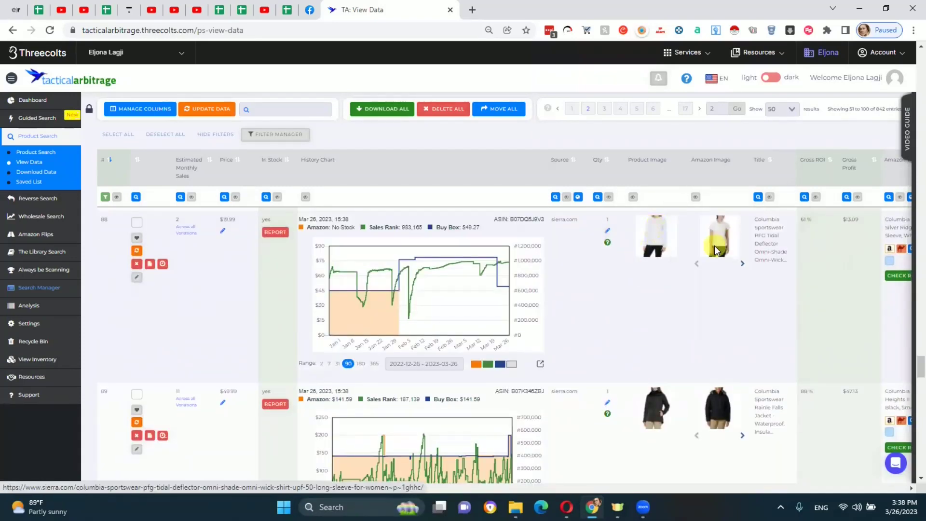
mouse_move(720, 244)
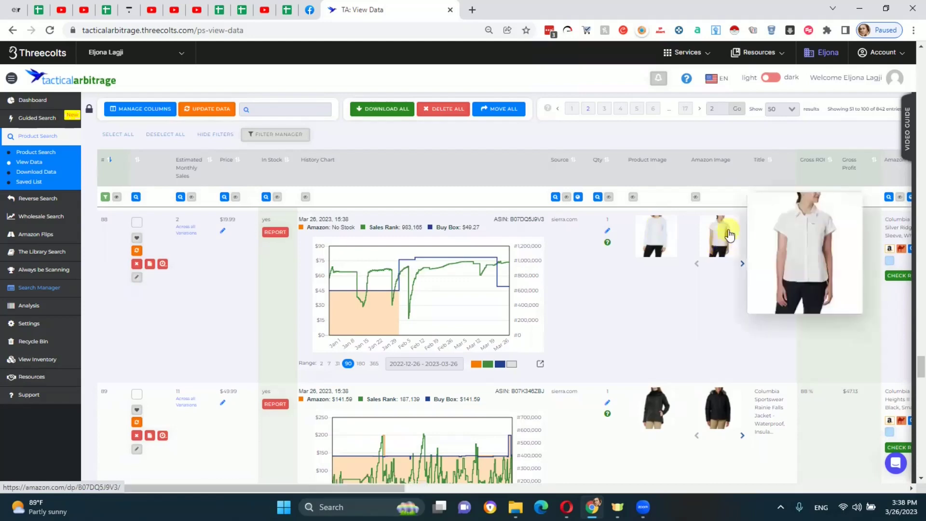
scroll(654, 342, "down", 9)
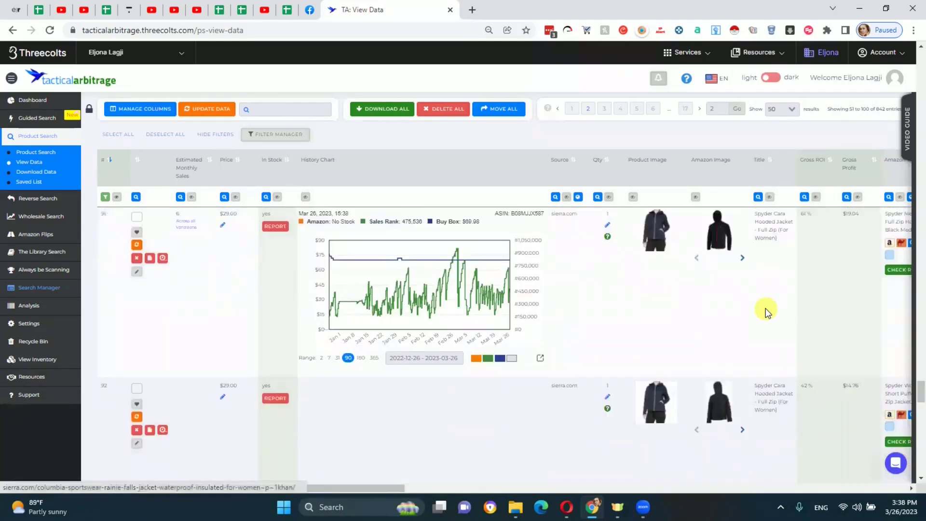
scroll(646, 308, "down", 2)
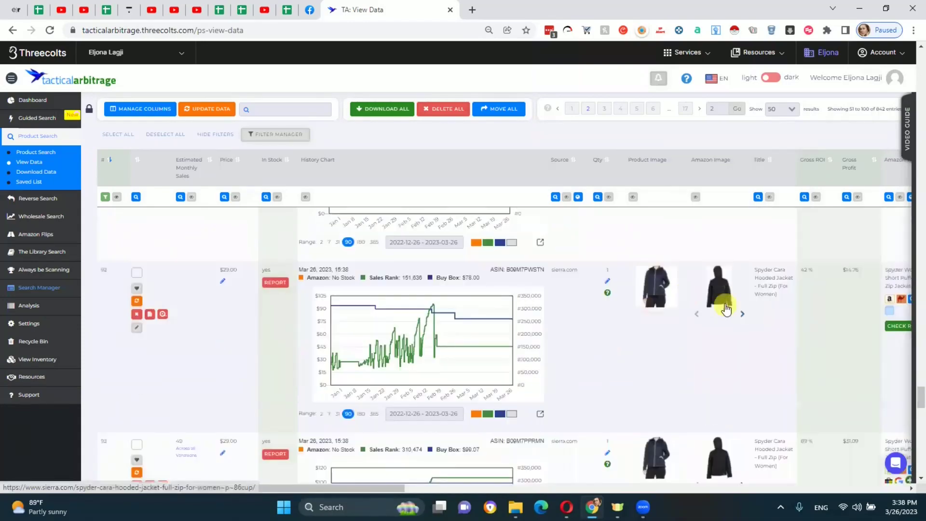
scroll(644, 314, "down", 2)
scroll(644, 314, "down", 8)
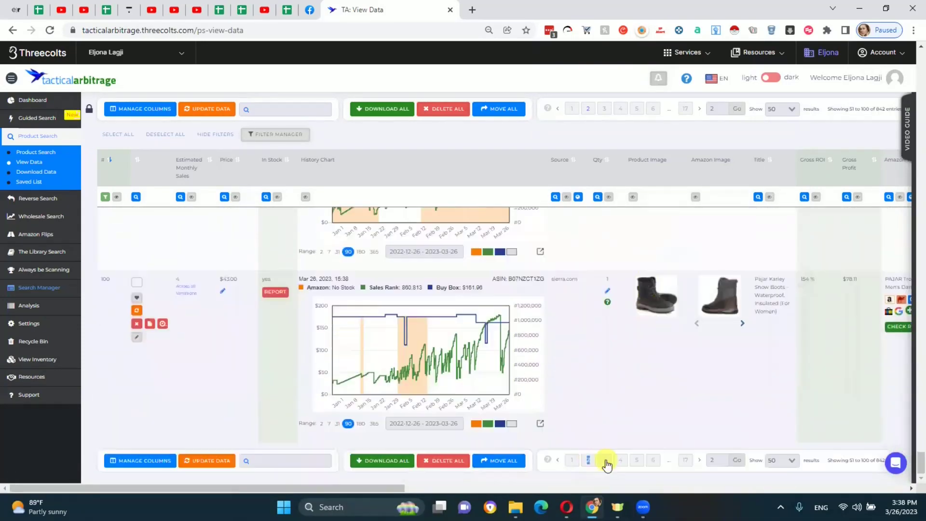
- Open the Sierra and Amazon listings for the Weleda eye gel on page 3 and skim the results below it
scroll(656, 294, "down", 10)
middle_click(656, 316)
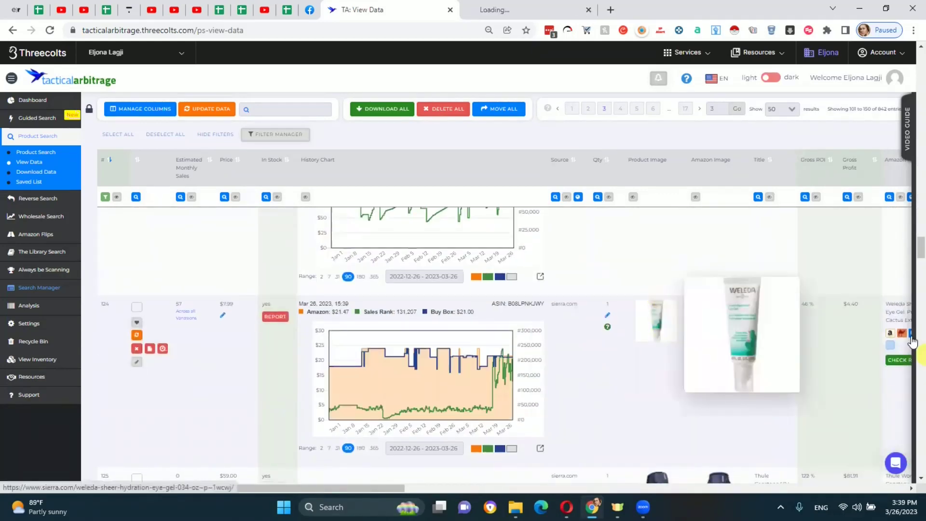
middle_click(720, 319)
scroll(693, 297, "down", 10)
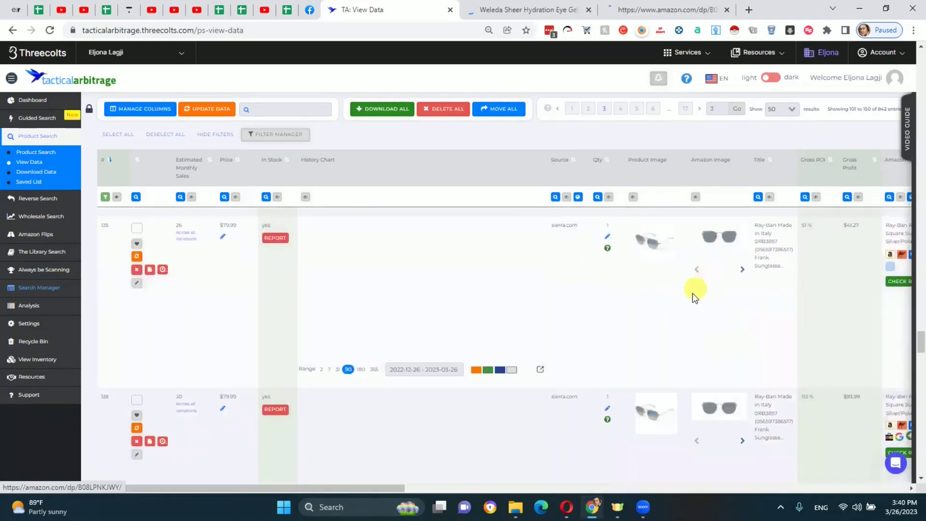
scroll(705, 260, "down", 10)
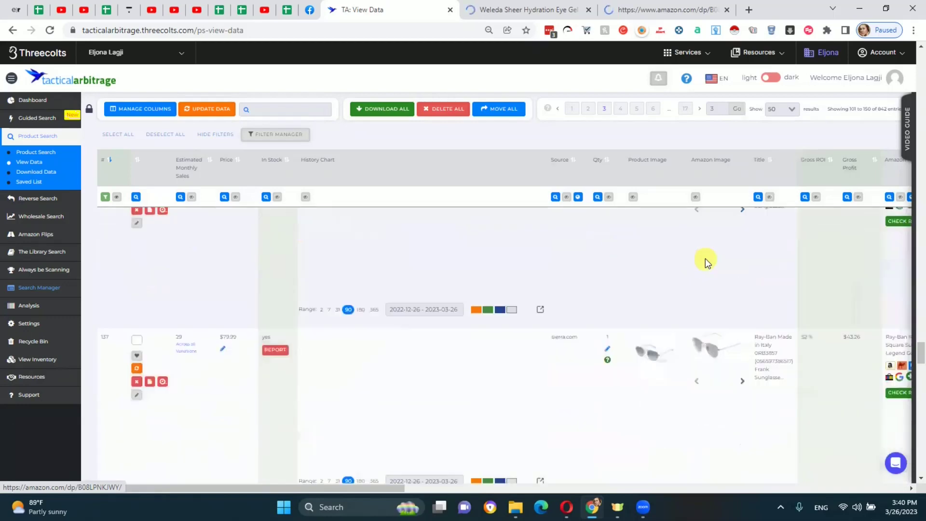
scroll(706, 258, "down", 10)
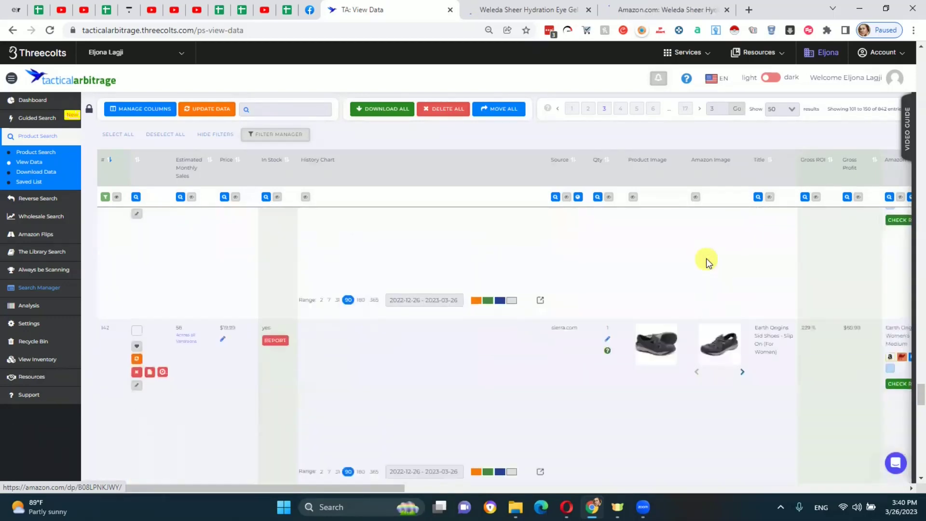
- Compare the Weleda Sheer Hydration Eye Gel's Sierra listing with its Amazon listing for matching product, size and price
key("ctrl+Tab")
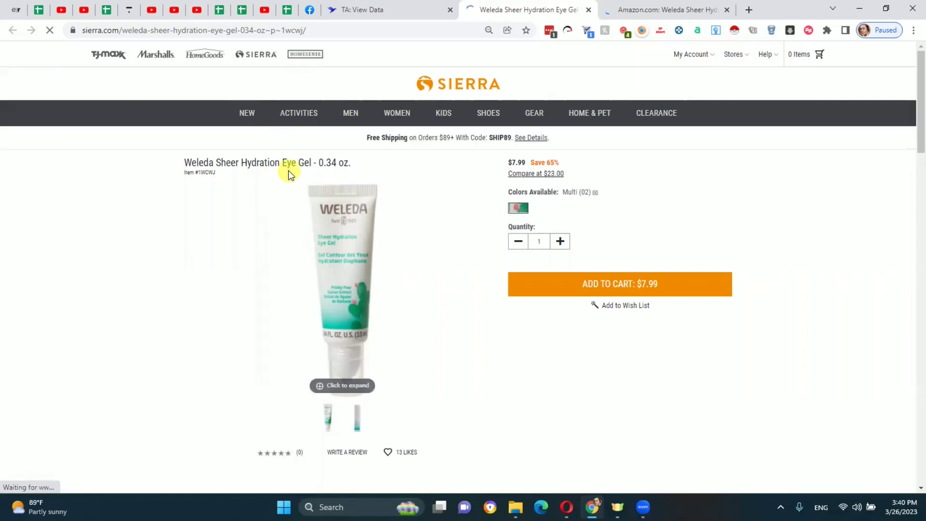
left_click(660, 12)
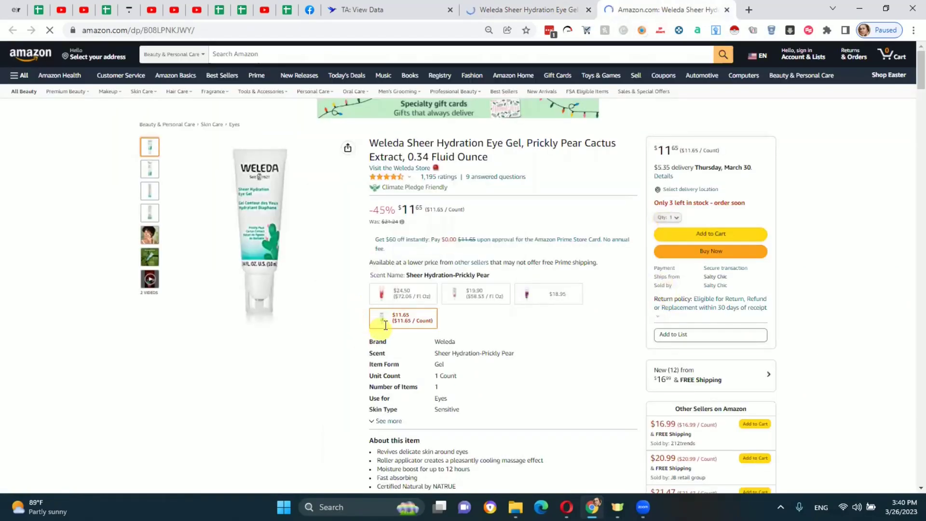
left_click(485, 10)
left_click(651, 9)
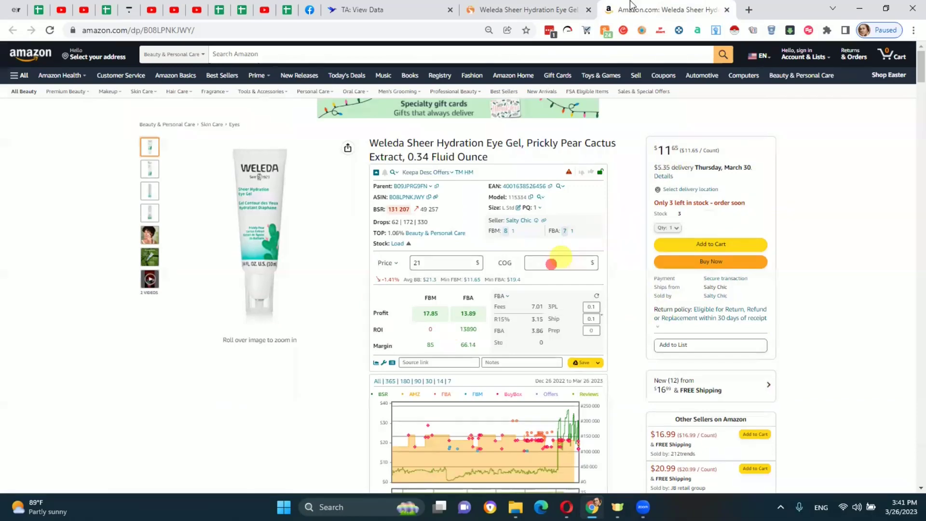
- Check the eye gel's Sierra price and set the cost of goods to 7.99 in the Amazon listing's profit calculator
left_click(527, 8)
key("ctrl+Tab")
type("7.99")
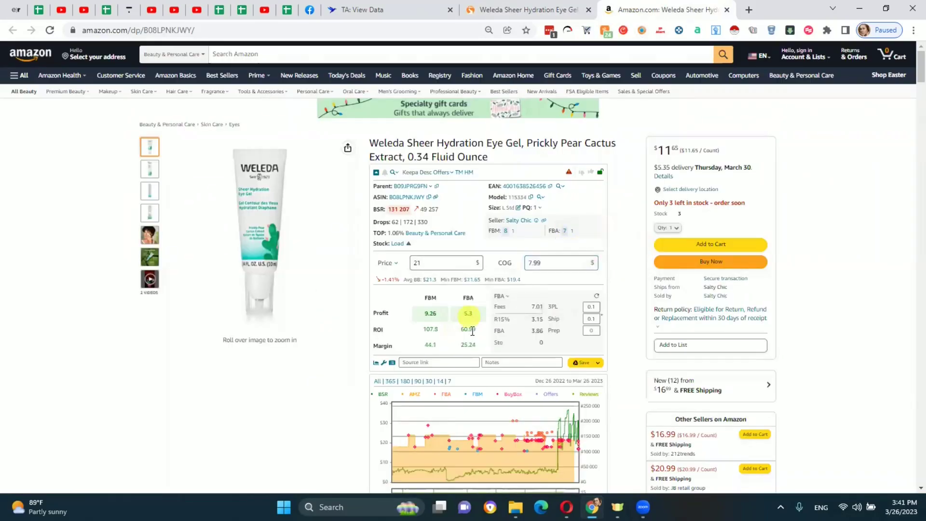
- Examine the Weleda eye gel's Keepa price history and compare the ratings and Buy Box charts of its variations
scroll(405, 295, "down", 4)
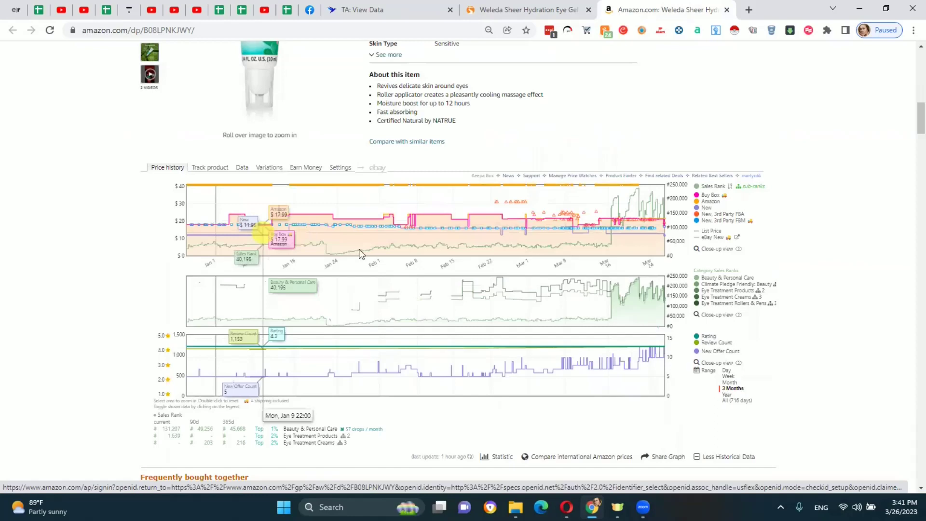
left_click(274, 169)
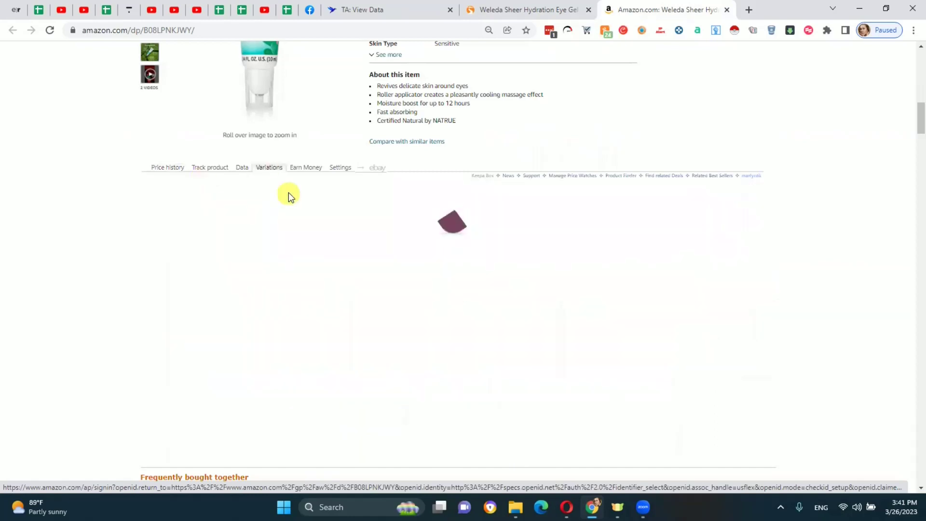
scroll(381, 157, "up", 5)
scroll(788, 265, "up", 8)
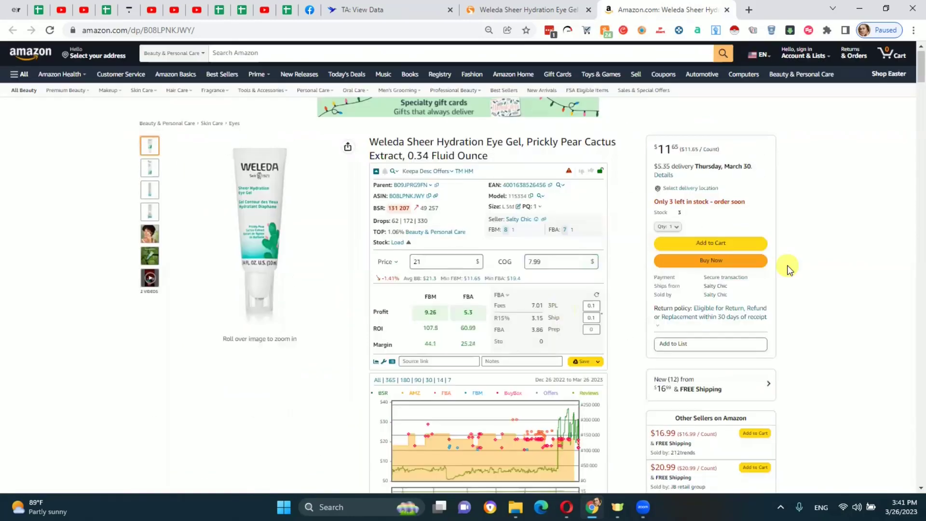
scroll(787, 265, "down", 4)
scroll(798, 253, "down", 6)
scroll(606, 285, "up", 3)
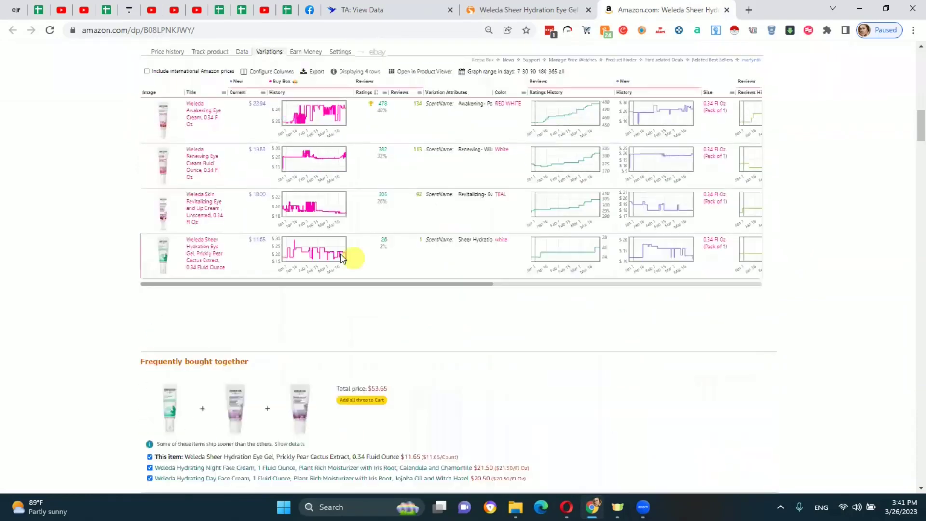
left_click(381, 244)
scroll(549, 286, "up", 15)
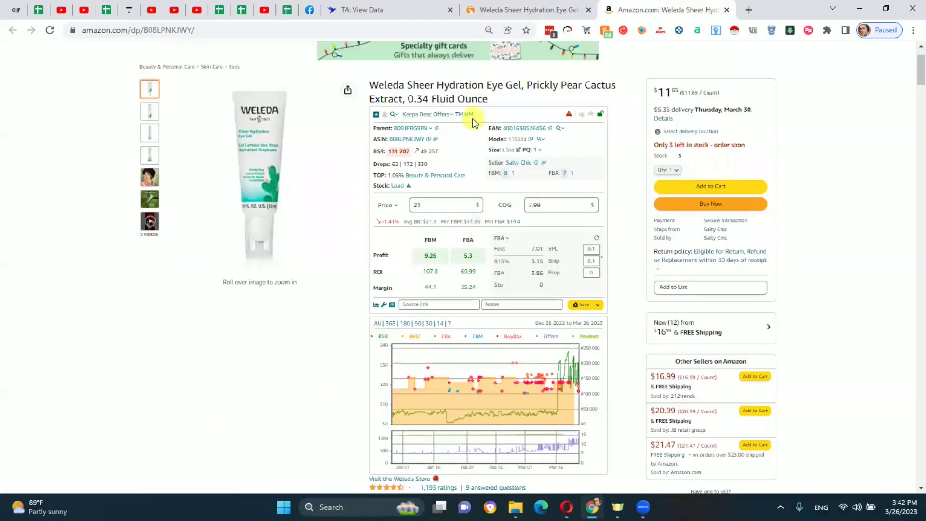
- Review the eye gel's Keepa product details, including rank and price averages, and check the profit calculator's warning indicator
scroll(541, 316, "down", 1)
scroll(503, 220, "up", 1)
scroll(633, 241, "down", 15)
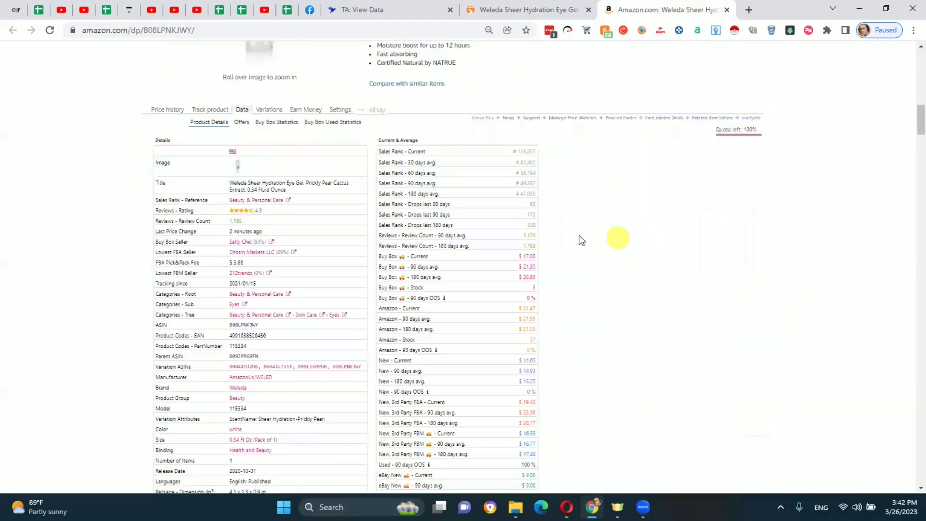
scroll(616, 240, "up", 18)
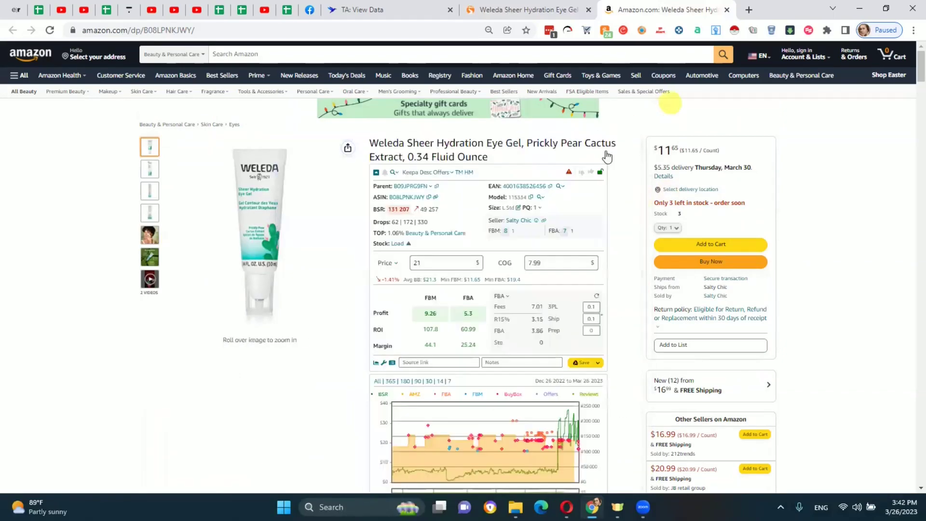
mouse_move(569, 172)
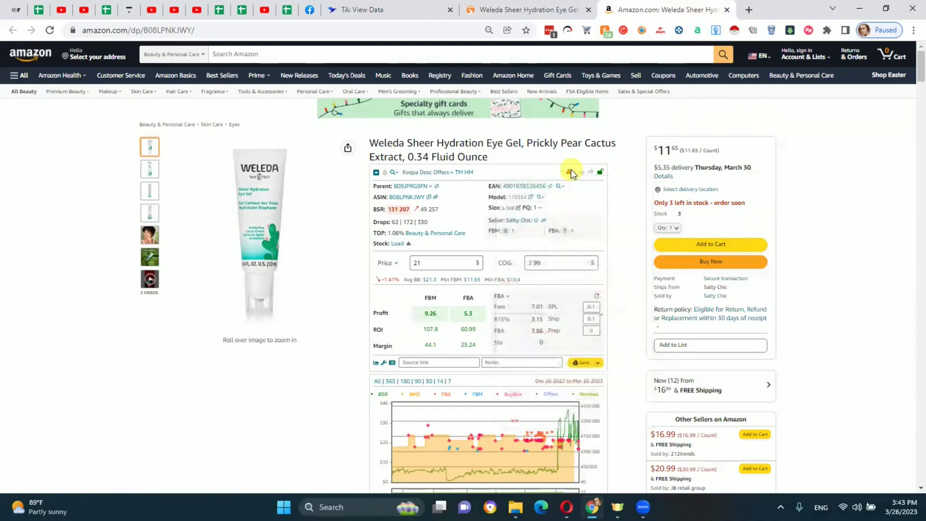
- Review the eye gel's Keepa Buy Box statistics by seller over 90, 180 and 365 days
scroll(488, 334, "down", 4)
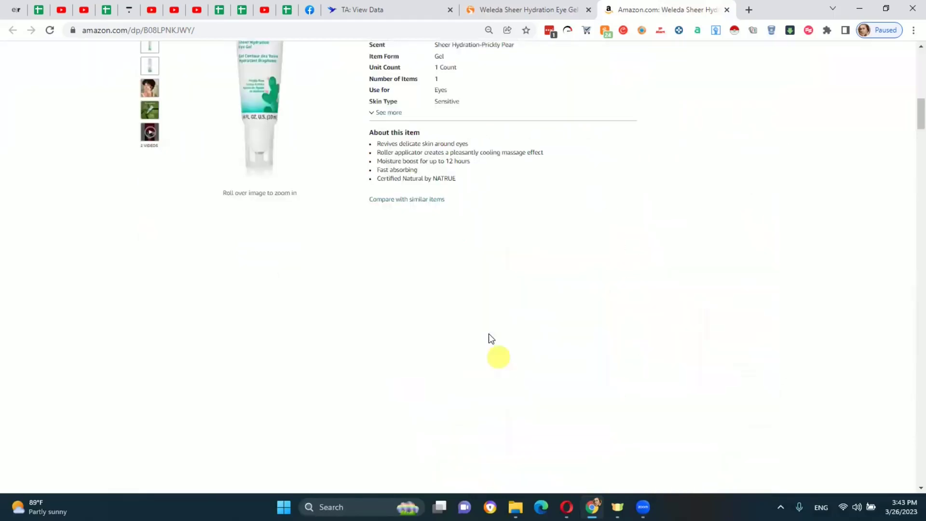
scroll(305, 285, "down", 3)
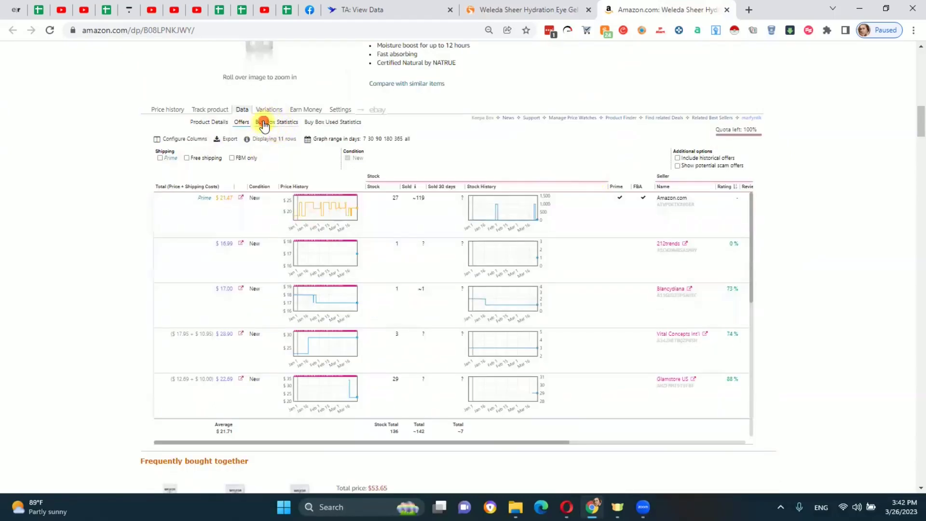
left_click(264, 122)
left_click(239, 152)
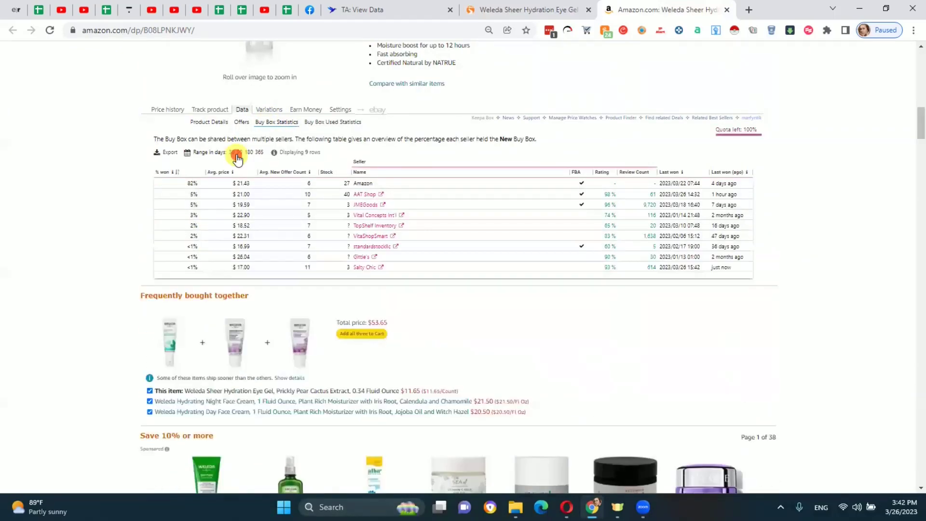
left_click(246, 152)
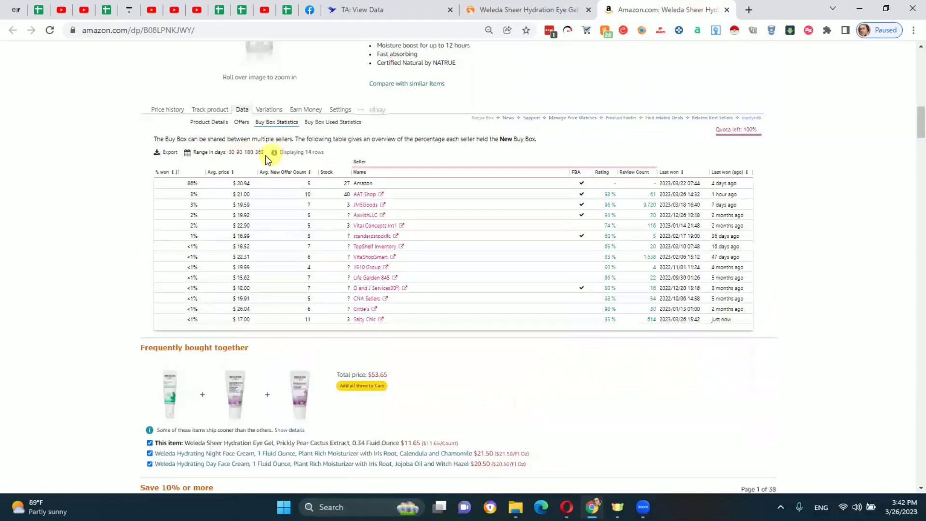
left_click(259, 153)
scroll(440, 331, "up", 7)
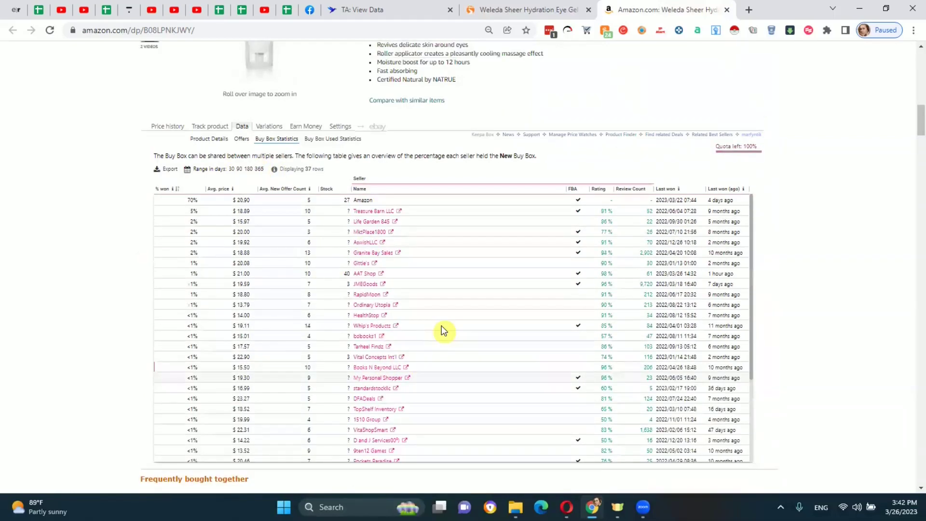
- Reopen the eye gel's Keepa price history chart and examine its recent price and sales rank trend
left_click(167, 281)
scroll(300, 83, "down", 4)
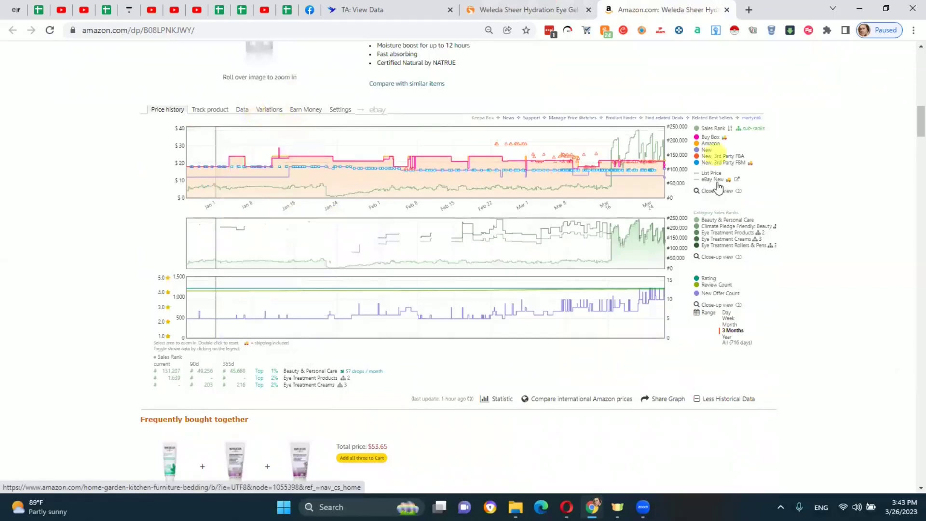
scroll(576, 312, "up", 10)
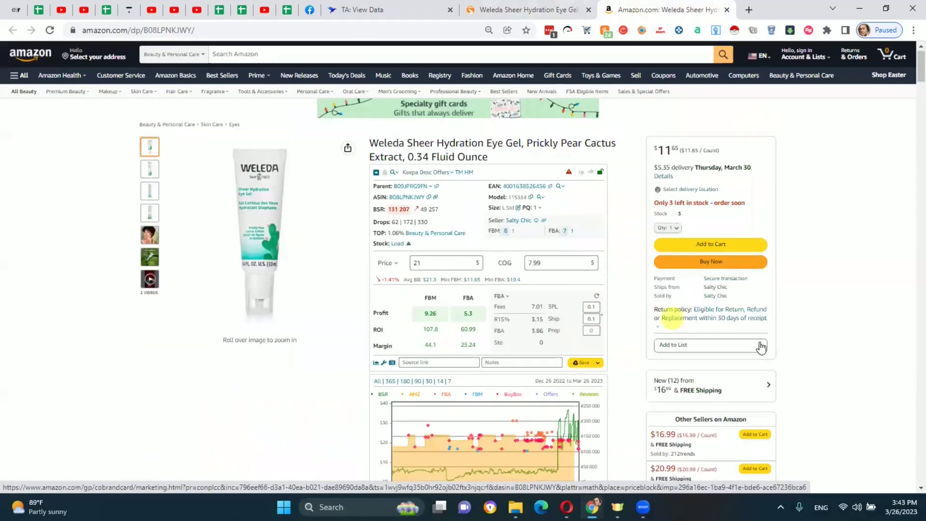
- Review all new offers on the eye gel's Amazon listing for price, seller and stock, and close the offer list
scroll(764, 314, "down", 2)
scroll(766, 173, "down", 2)
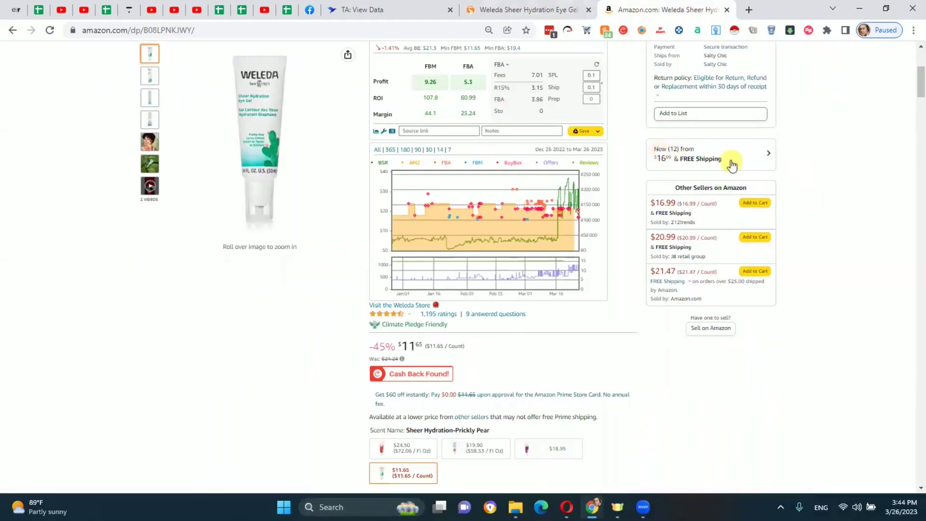
left_click(771, 157)
scroll(801, 258, "down", 3)
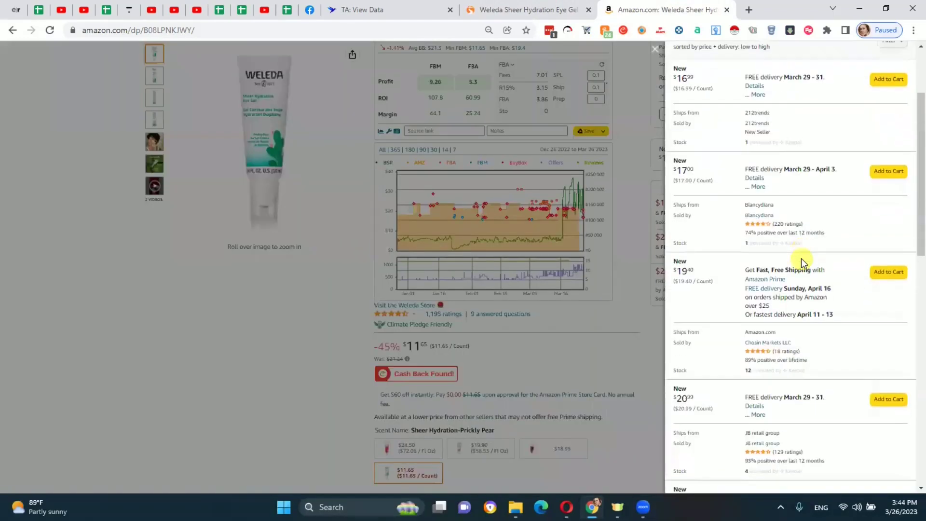
scroll(802, 259, "down", 5)
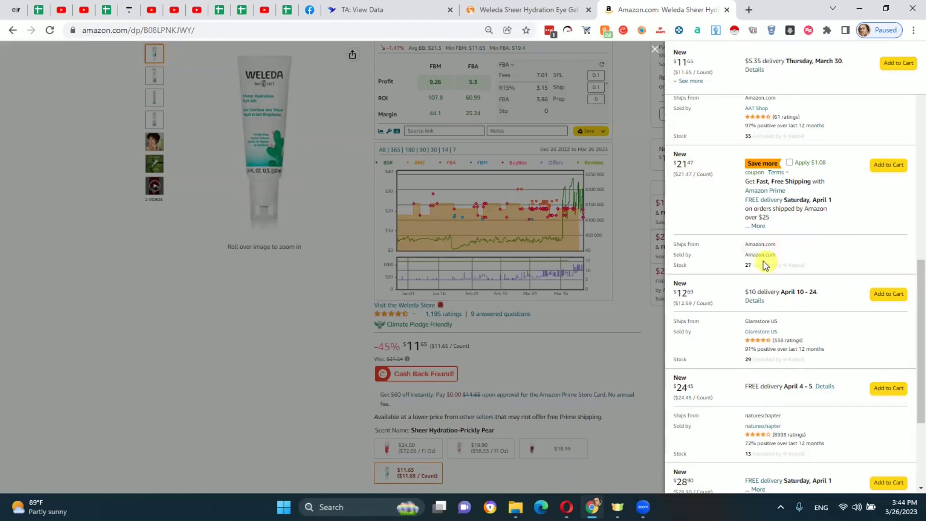
left_click(624, 306)
scroll(637, 333, "up", 2)
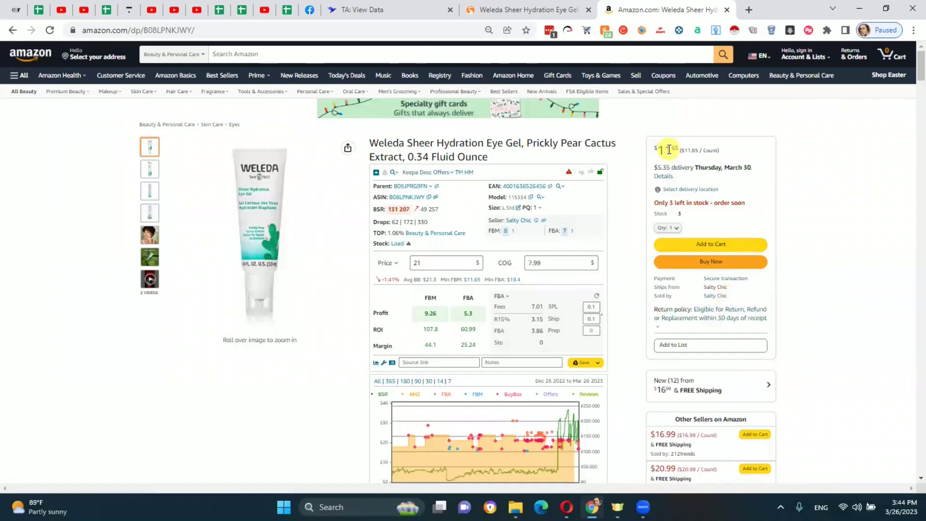
- Set the selling price to 17 in the eye gel's profit calculator and check the other sellers' prices
left_click(434, 263)
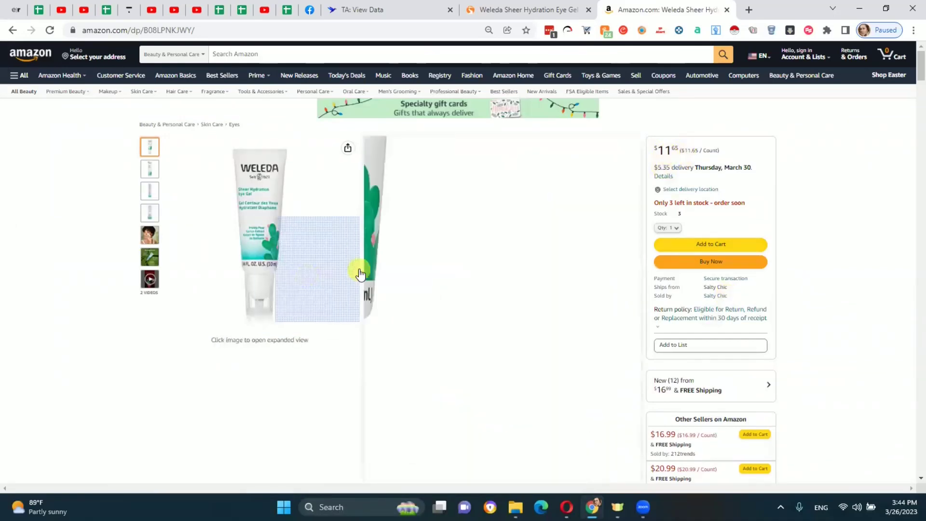
key("BackSpace")
key("BackSpace")
type("17")
mouse_move(474, 308)
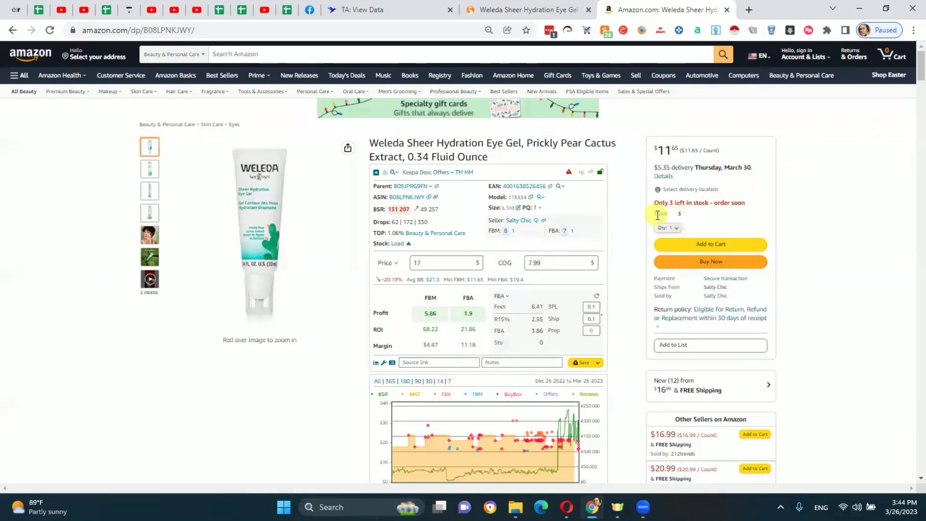
scroll(689, 379, "down", 1)
mouse_move(654, 397)
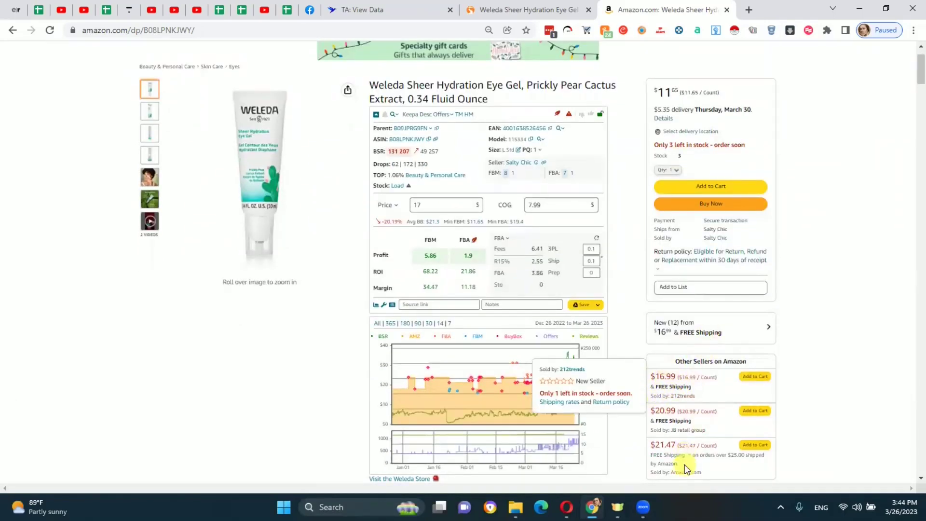
- Return to the Tactical Arbitrage results and review the price charts of the adidas Advantage running shoes on page 3
key("ctrl+shift+Tab")
key("ctrl+shift+Tab")
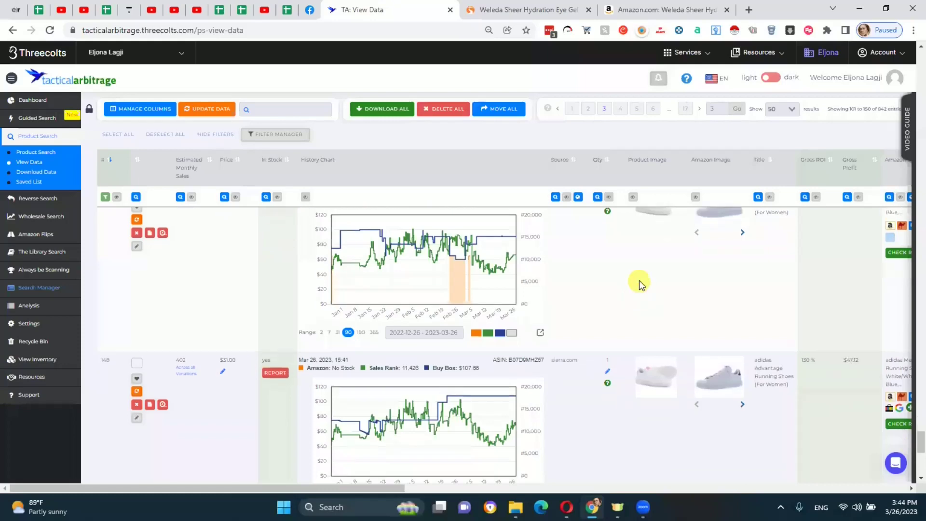
scroll(639, 280, "down", 5)
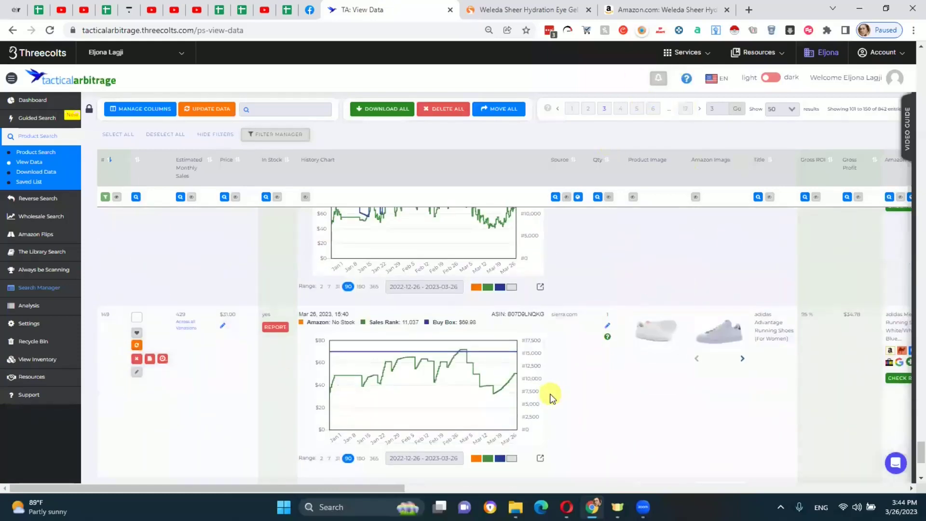
scroll(550, 396, "down", 3)
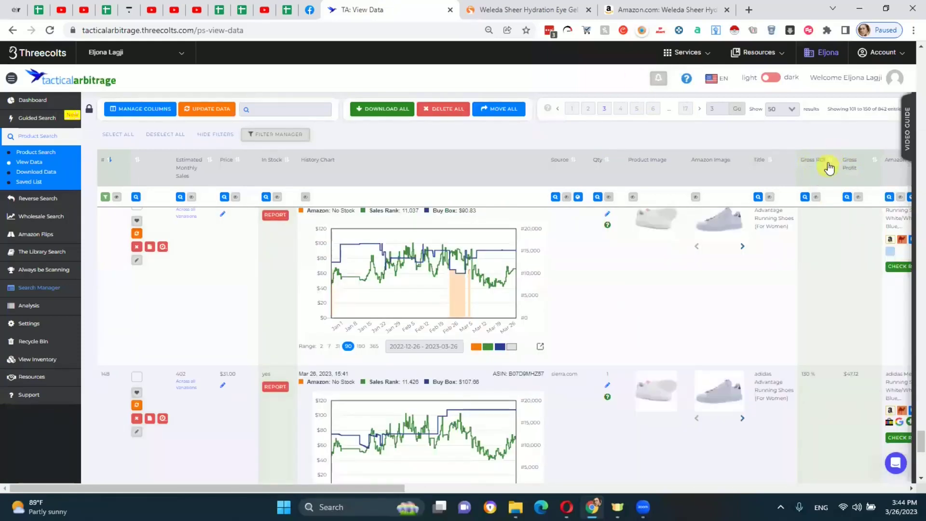
- Sort the product search results by gross ROI, highest first, and look through the end of page 3
left_click(829, 160)
left_click(830, 159)
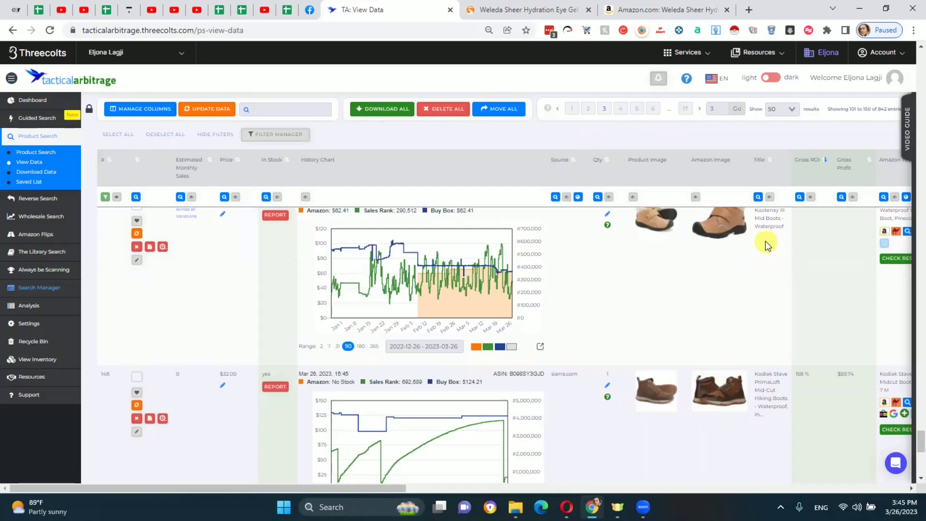
scroll(767, 245, "down", 5)
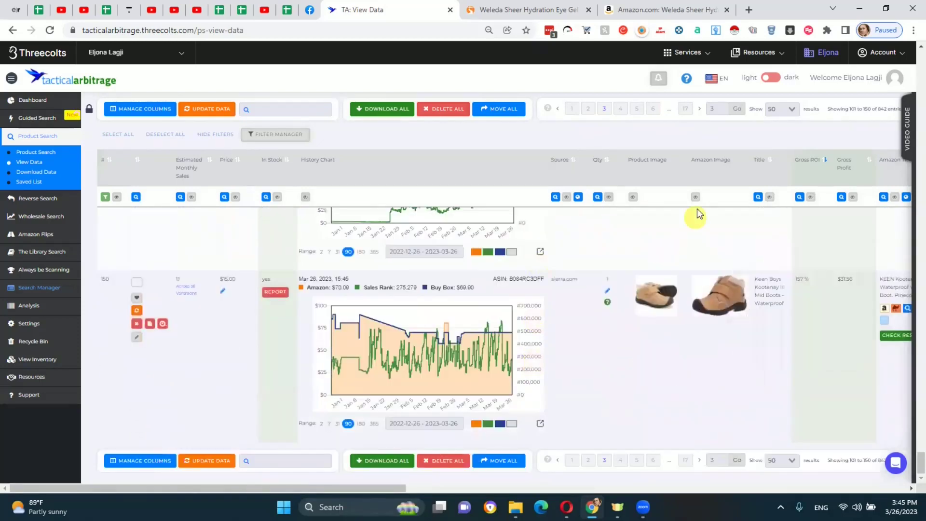